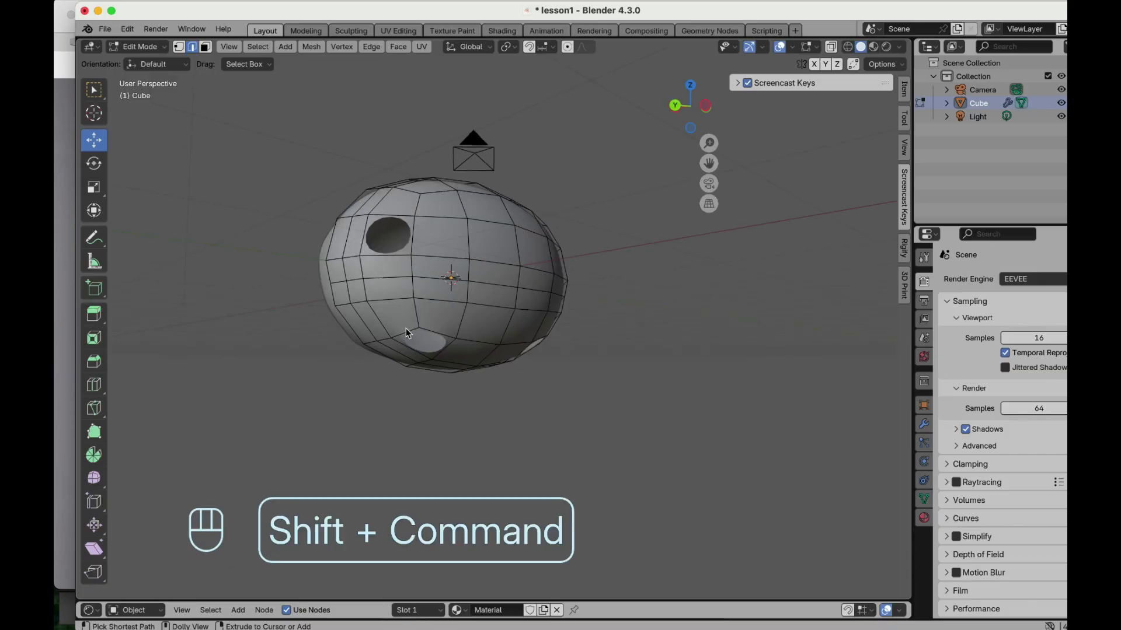
- Select the face inside the hole on the underside of the body
{"action": "left_click", "coordinate": [405, 328], "text": "shift+super"}
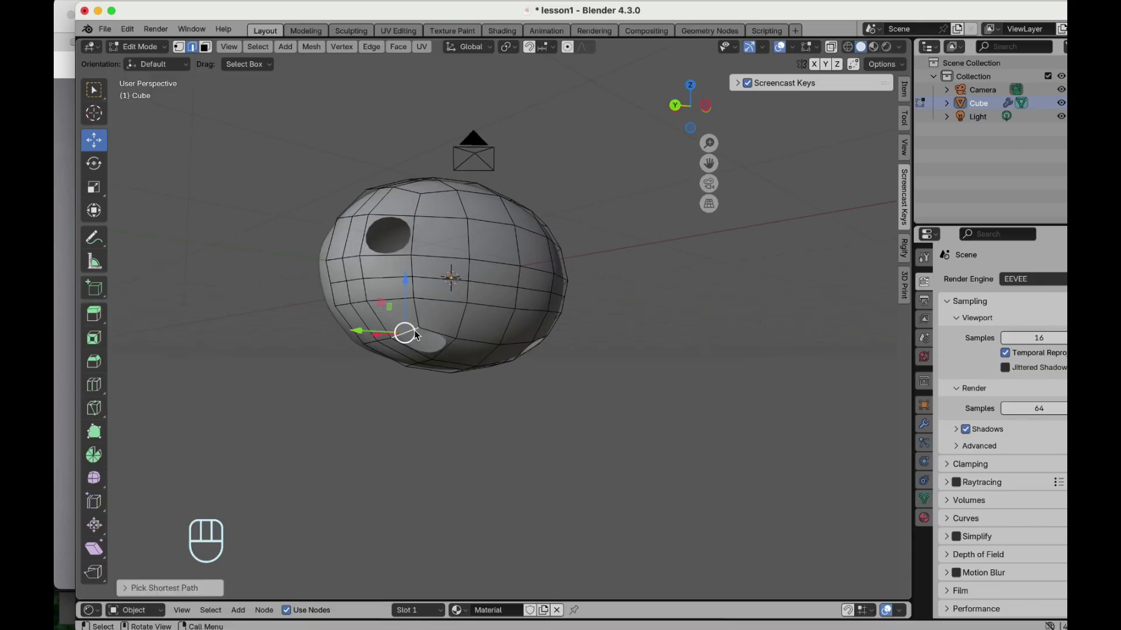
{"action": "left_click", "coordinate": [414, 330]}
{"action": "scroll", "coordinate": [424, 328], "scroll_direction": "down", "scroll_amount": 5}
{"action": "scroll", "coordinate": [425, 328], "scroll_direction": "up", "scroll_amount": 3}
{"action": "scroll", "coordinate": [425, 328], "scroll_direction": "right", "scroll_amount": 10}
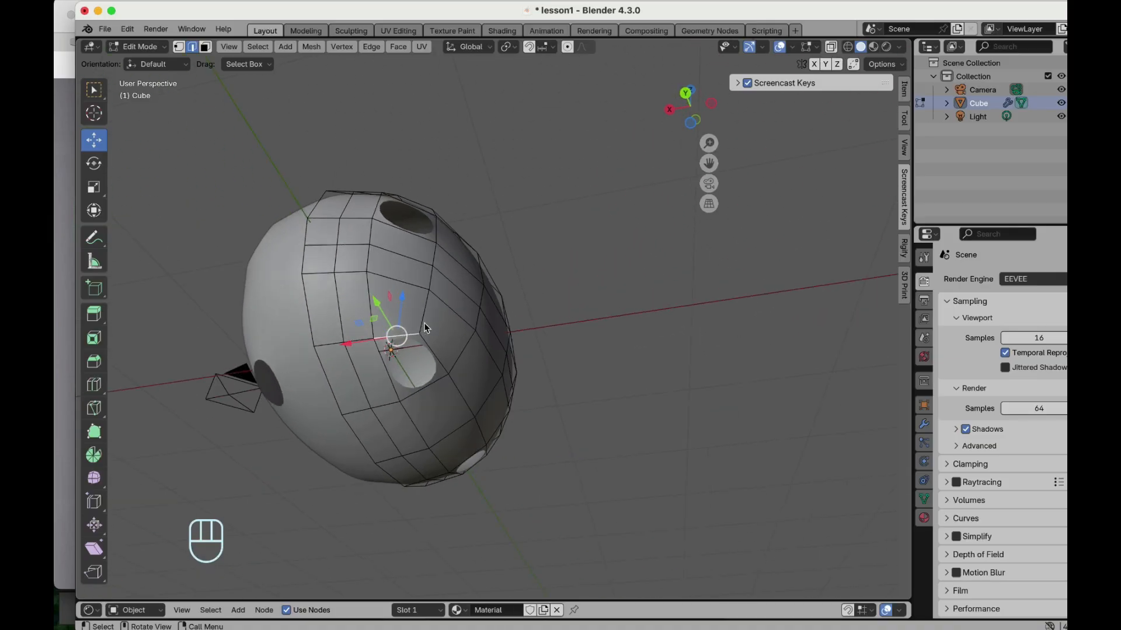
{"action": "scroll", "coordinate": [424, 328], "scroll_direction": "up", "scroll_amount": 10}
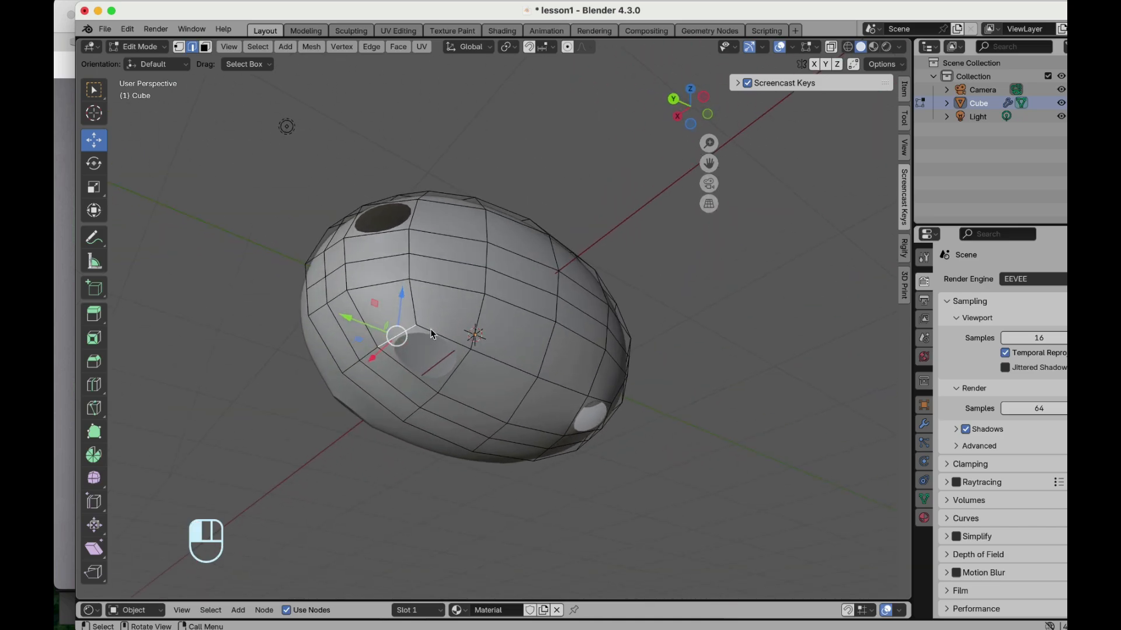
{"action": "left_click", "coordinate": [388, 356]}
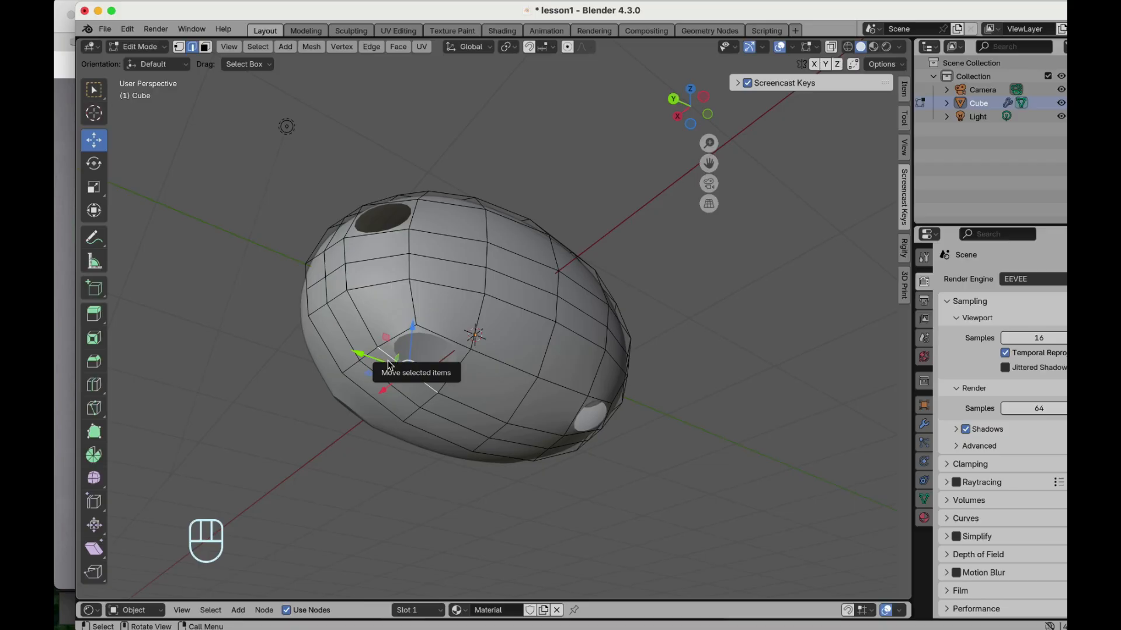
{"action": "left_click", "coordinate": [388, 365], "text": "alt+shift"}
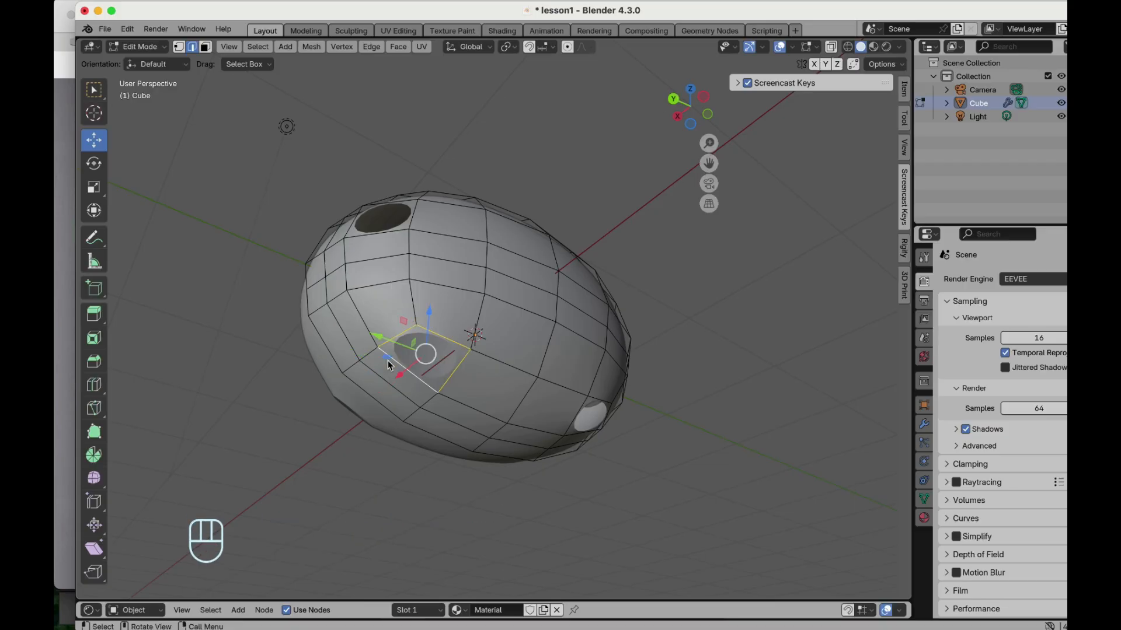
- Add the face inside the second underside hole to the selection
{"action": "scroll", "coordinate": [388, 365], "scroll_direction": "down", "scroll_amount": 3}
{"action": "scroll", "coordinate": [387, 365], "scroll_direction": "up", "scroll_amount": 4}
{"action": "scroll", "coordinate": [388, 365], "scroll_direction": "down", "scroll_amount": 5}
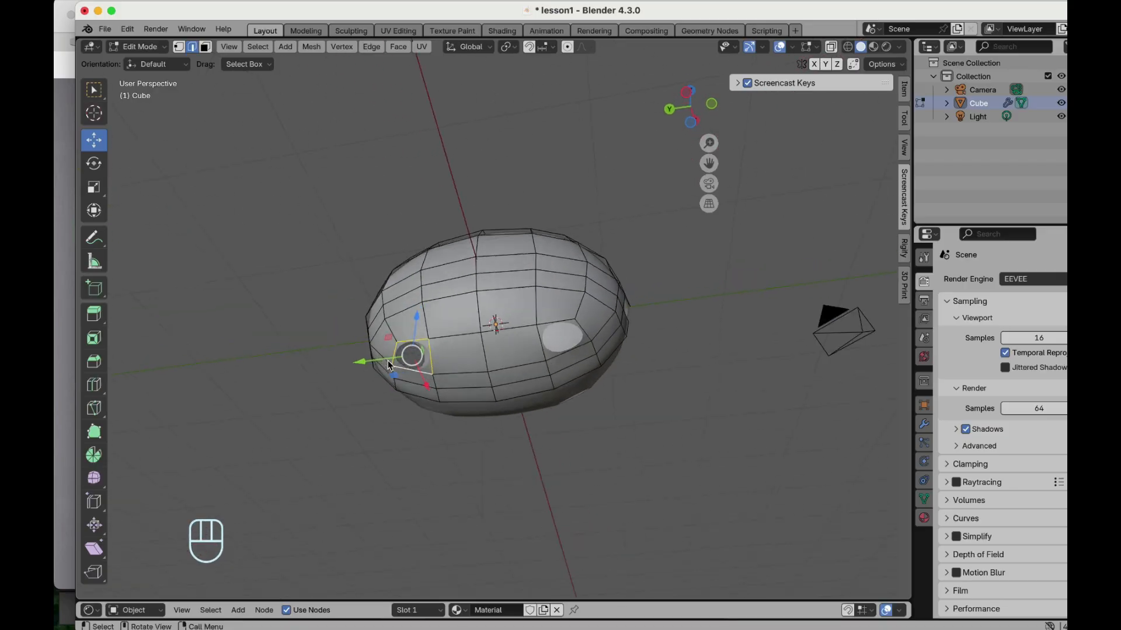
{"action": "scroll", "coordinate": [387, 365], "scroll_direction": "left", "scroll_amount": 4}
{"action": "scroll", "coordinate": [387, 364], "scroll_direction": "up", "scroll_amount": 4}
{"action": "scroll", "coordinate": [387, 365], "scroll_direction": "left", "scroll_amount": 1}
{"action": "scroll", "coordinate": [602, 352], "scroll_direction": "left", "scroll_amount": 3}
{"action": "scroll", "coordinate": [603, 352], "scroll_direction": "up", "scroll_amount": 3}
{"action": "scroll", "coordinate": [525, 355], "scroll_direction": "down", "scroll_amount": 3}
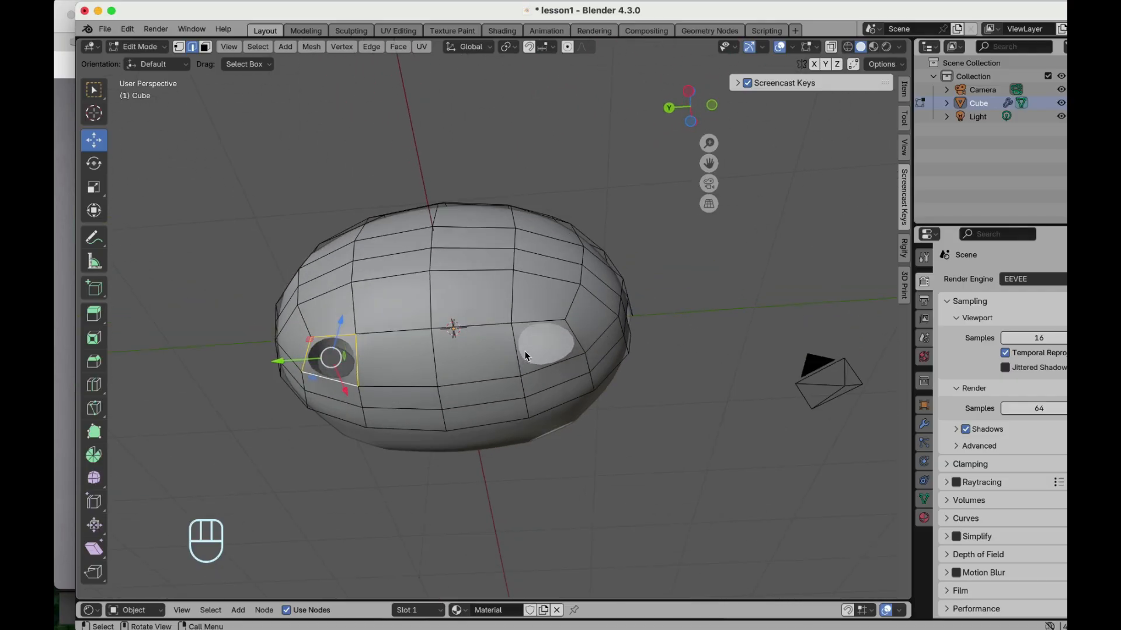
{"action": "left_click", "coordinate": [518, 354], "text": "alt+shift"}
- Switch to the back orthographic view and extrude the two selected faces in place
{"action": "scroll", "coordinate": [517, 354], "scroll_direction": "down", "scroll_amount": 2}
{"action": "scroll", "coordinate": [517, 354], "scroll_direction": "right", "scroll_amount": 10}
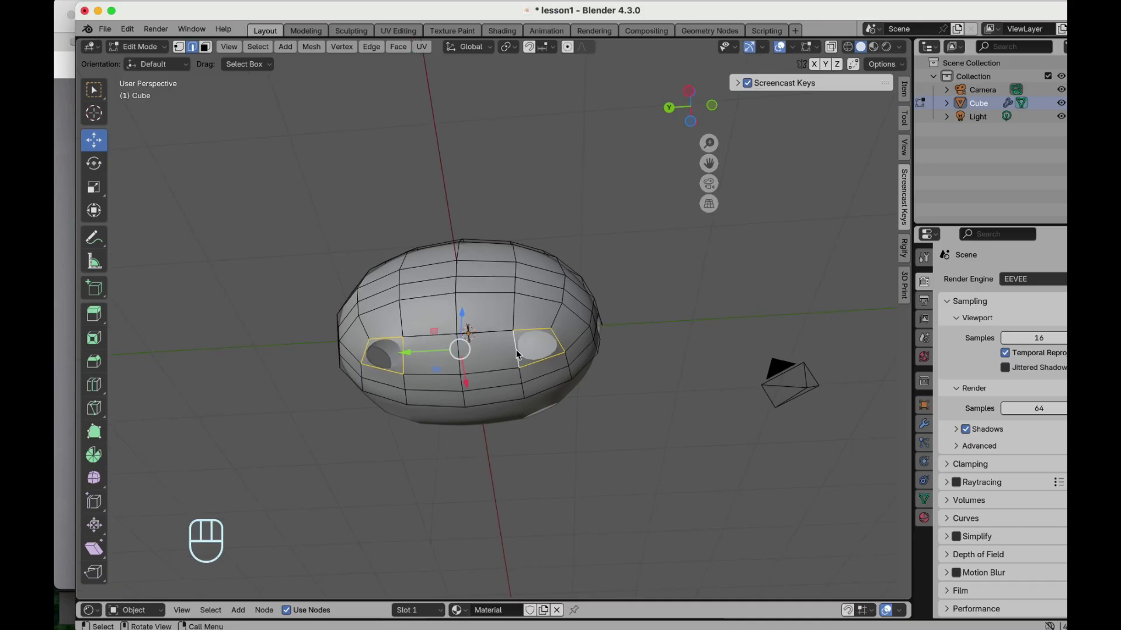
{"action": "scroll", "coordinate": [516, 354], "scroll_direction": "right", "scroll_amount": 10}
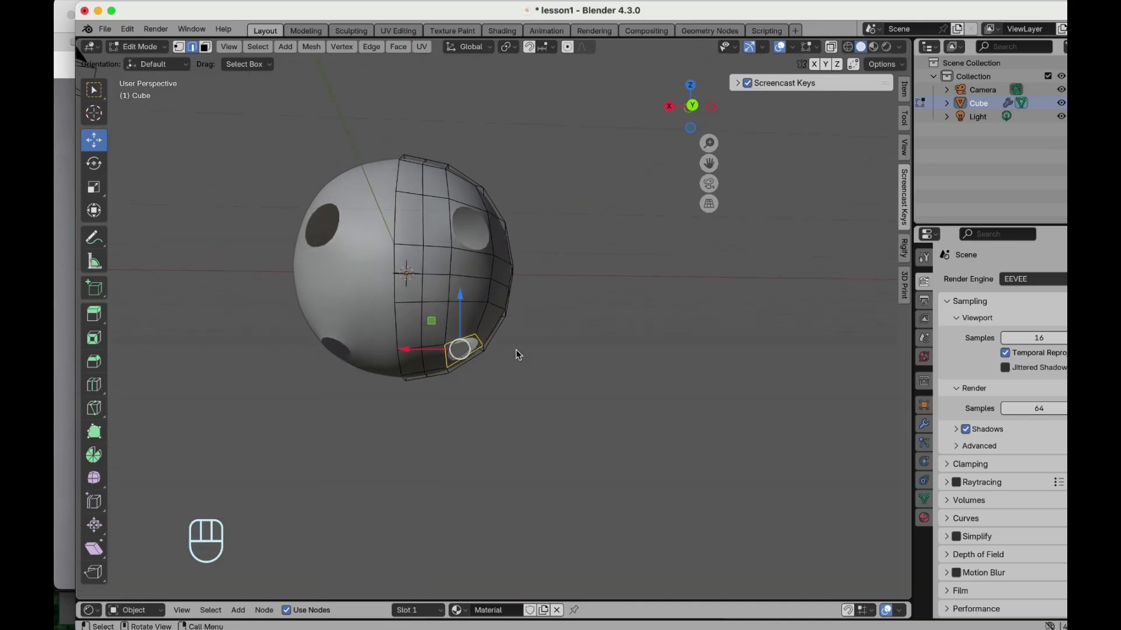
{"action": "scroll", "coordinate": [516, 354], "scroll_direction": "right", "scroll_amount": 10}
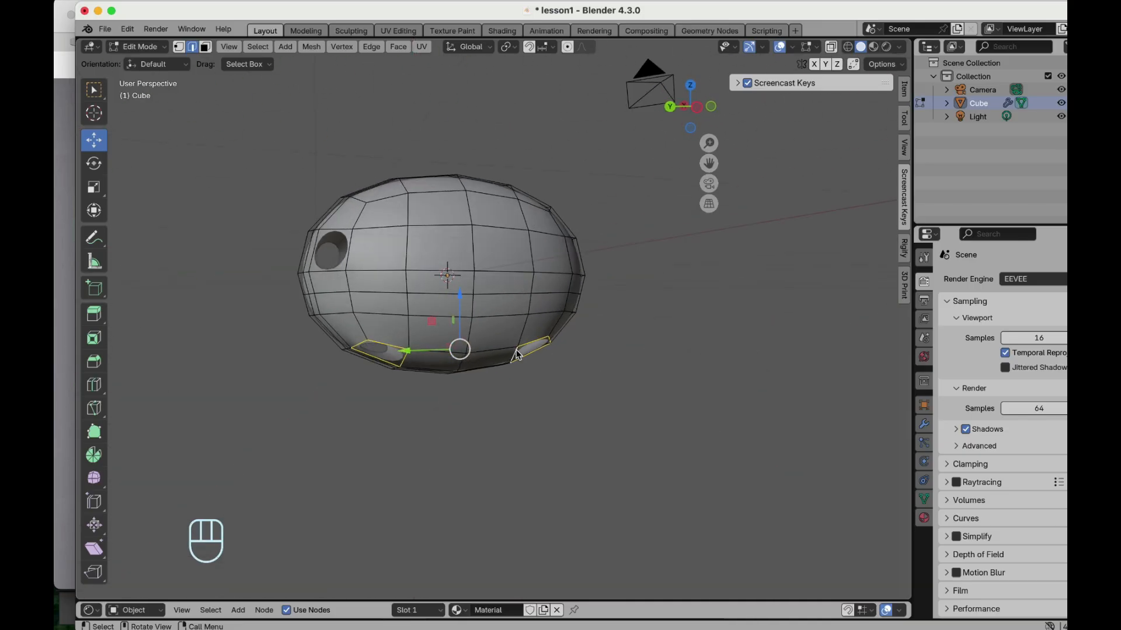
{"action": "scroll", "coordinate": [517, 353], "scroll_direction": "down", "scroll_amount": 3}
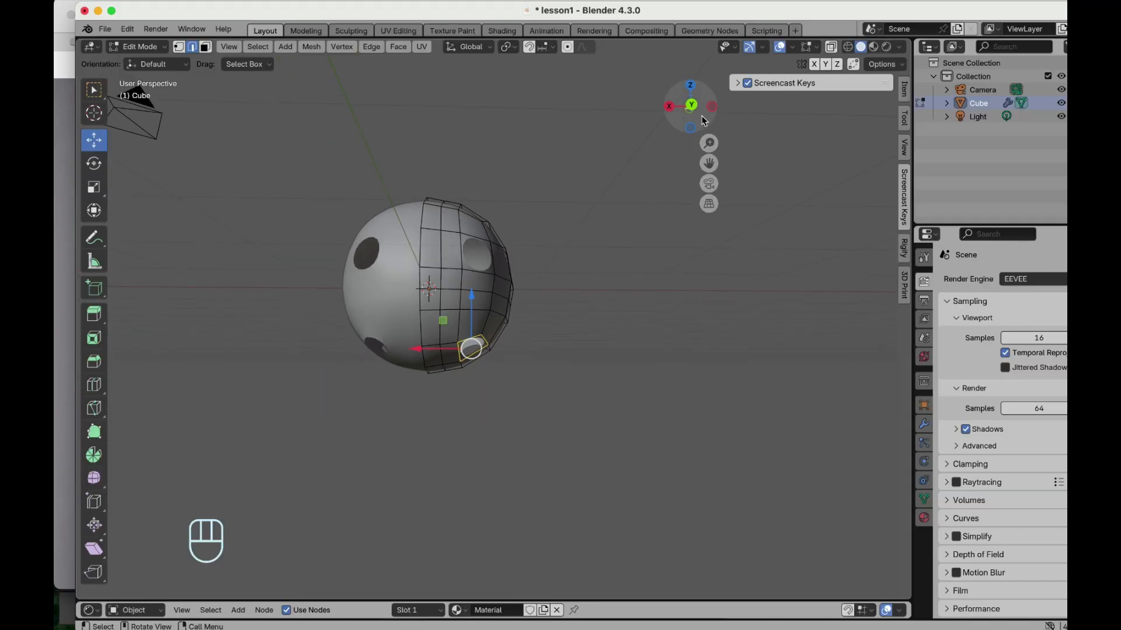
{"action": "left_click", "coordinate": [694, 110]}
{"action": "left_click", "coordinate": [691, 108]}
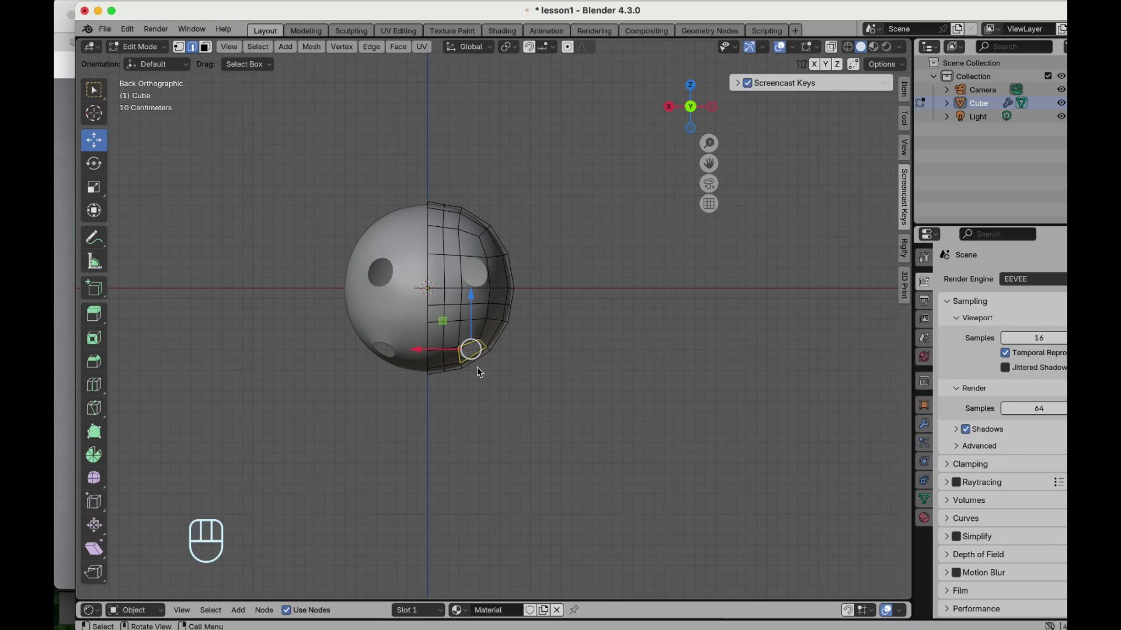
{"action": "key", "text": "e"}
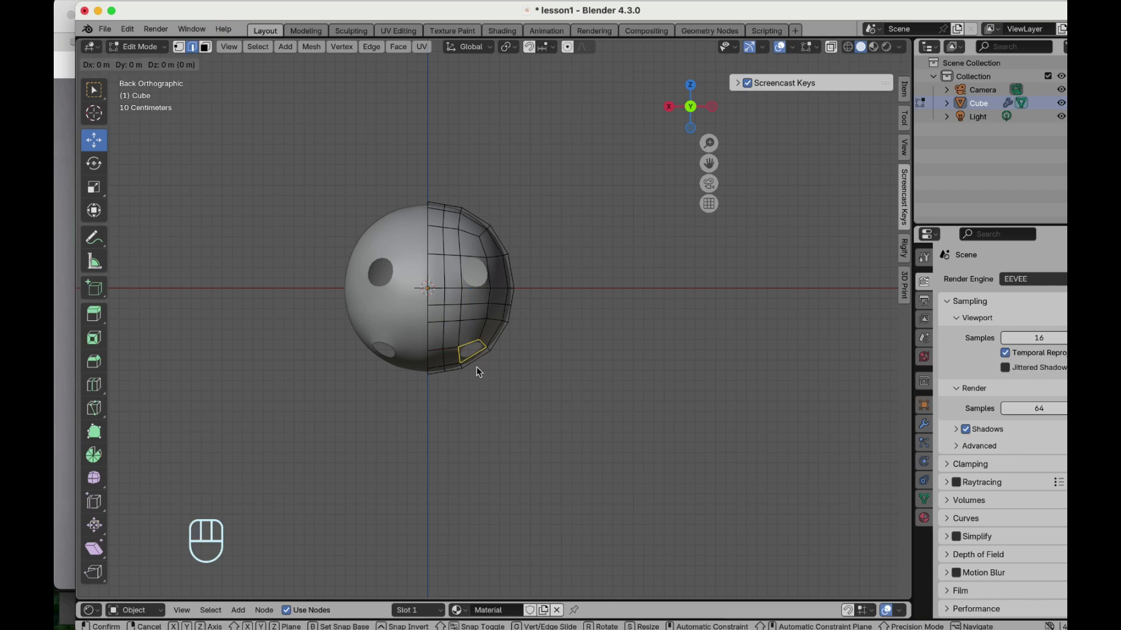
{"action": "key", "text": "g"}
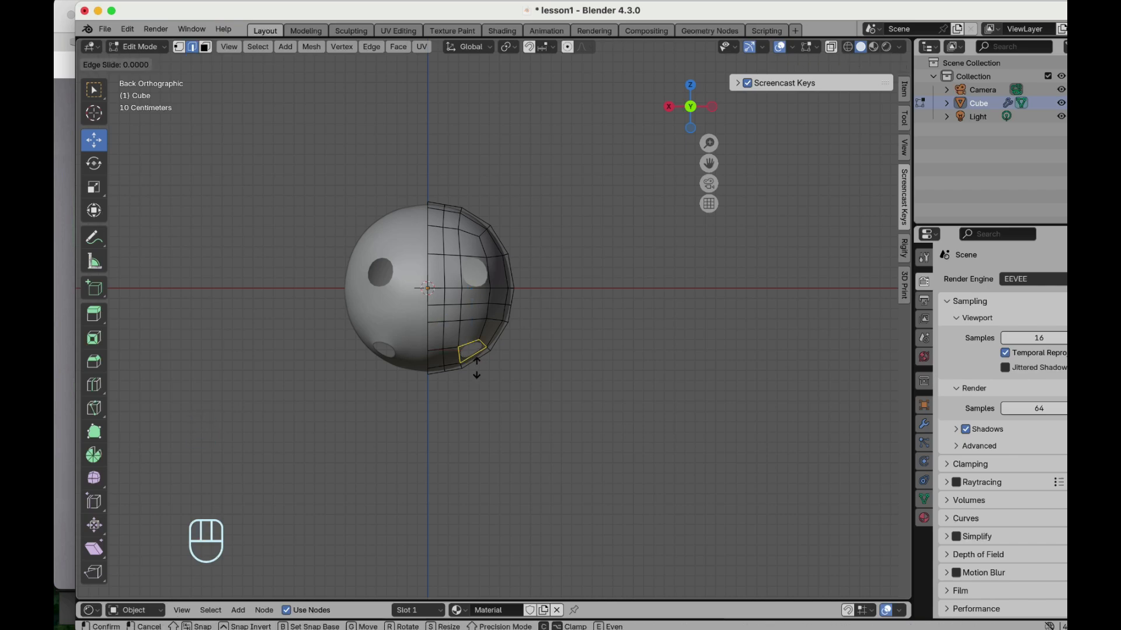
{"action": "left_click", "coordinate": [482, 467]}
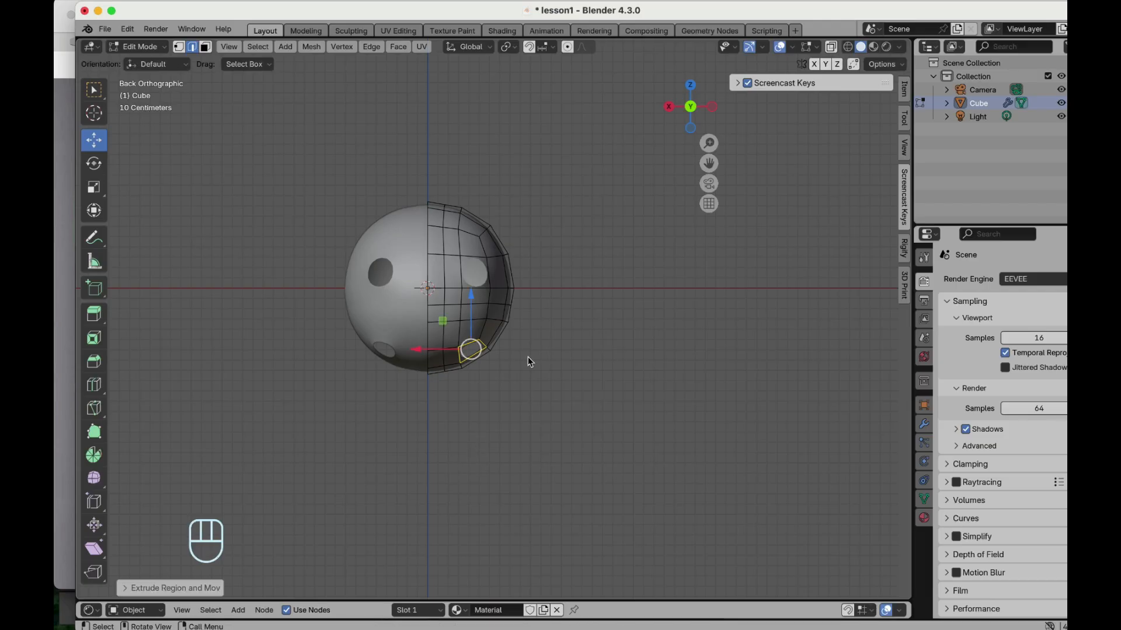
- Move the extruded faces down along Z to form two legs
{"action": "key", "text": "g"}
{"action": "key", "text": "z"}
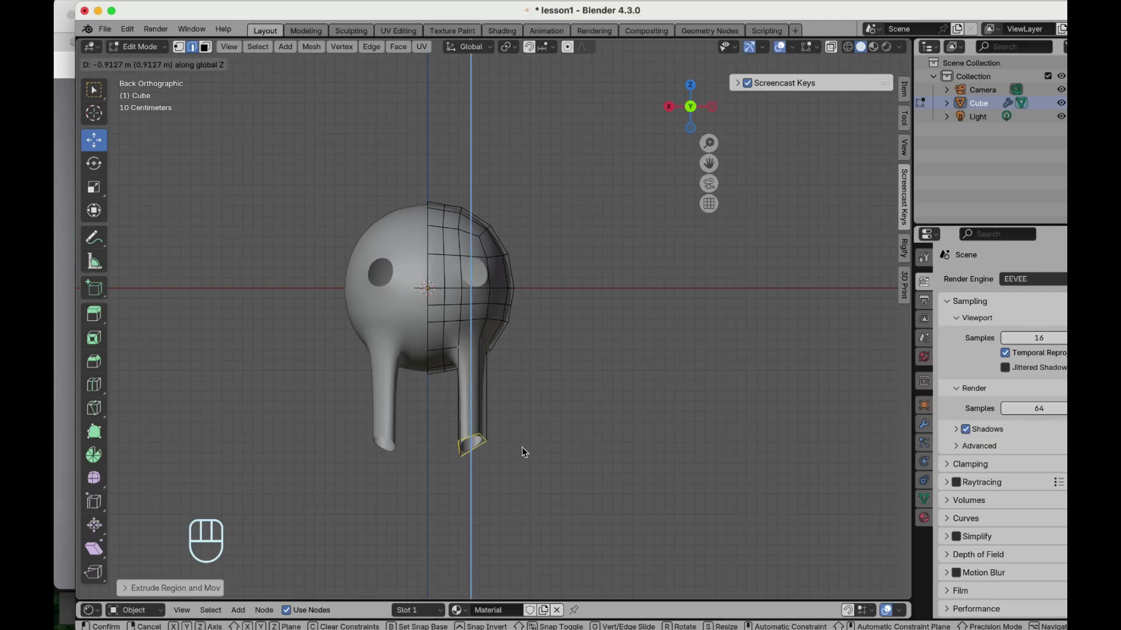
{"action": "left_click", "coordinate": [527, 418]}
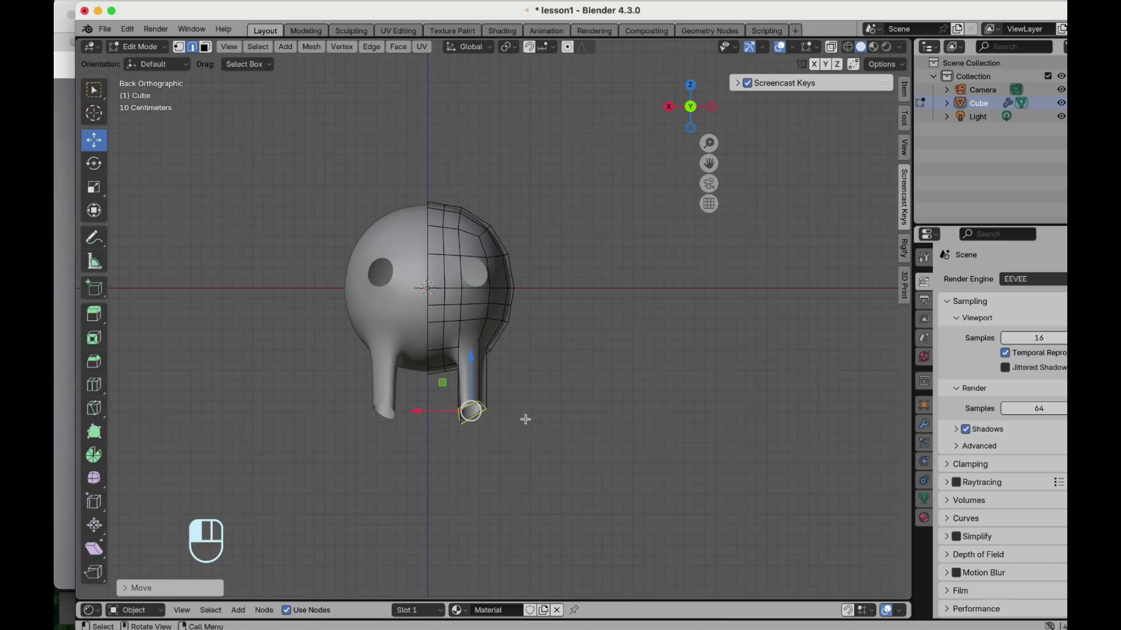
- Flatten the leg ends by scaling them to 0 along Z
{"action": "scroll", "coordinate": [429, 286], "scroll_direction": "up", "scroll_amount": 2}
{"action": "mouse_move", "coordinate": [430, 286]}
{"action": "middle_mouse_down"}
{"action": "mouse_move", "coordinate": [508, 274]}
{"action": "mouse_move", "coordinate": [417, 312]}
{"action": "mouse_move", "coordinate": [350, 286]}
{"action": "mouse_move", "coordinate": [295, 281]}
{"action": "mouse_move", "coordinate": [424, 299]}
{"action": "mouse_move", "coordinate": [344, 315]}
{"action": "mouse_move", "coordinate": [412, 287]}
{"action": "middle_mouse_up"}
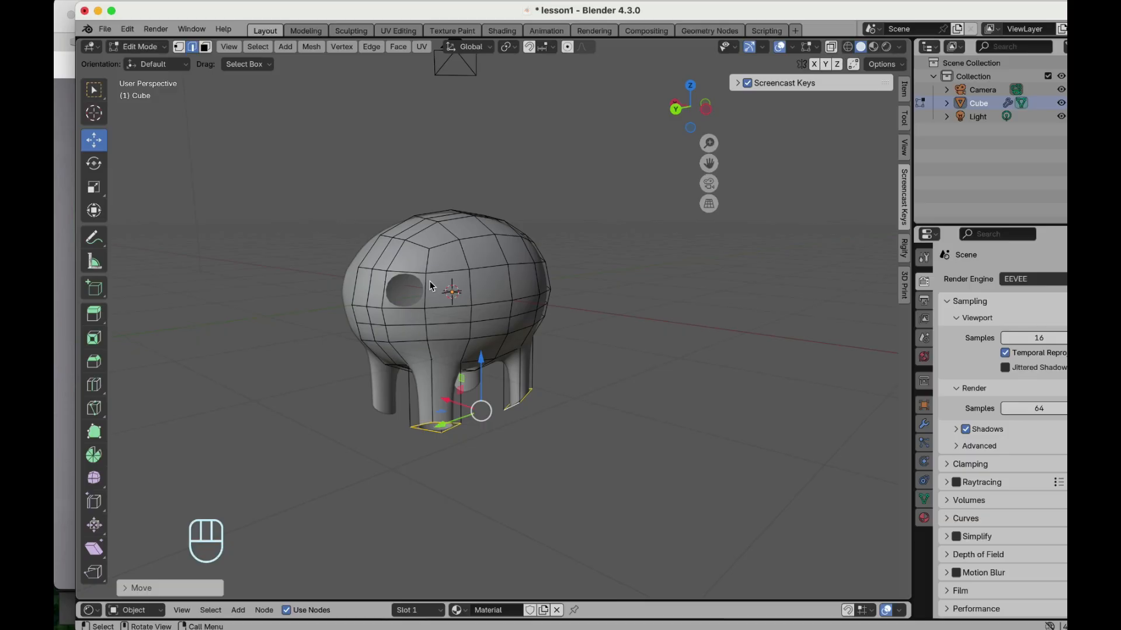
{"action": "middle_click_drag", "start_coordinate": [429, 286], "coordinate": [409, 289]}
{"action": "type", "text": "sz"}
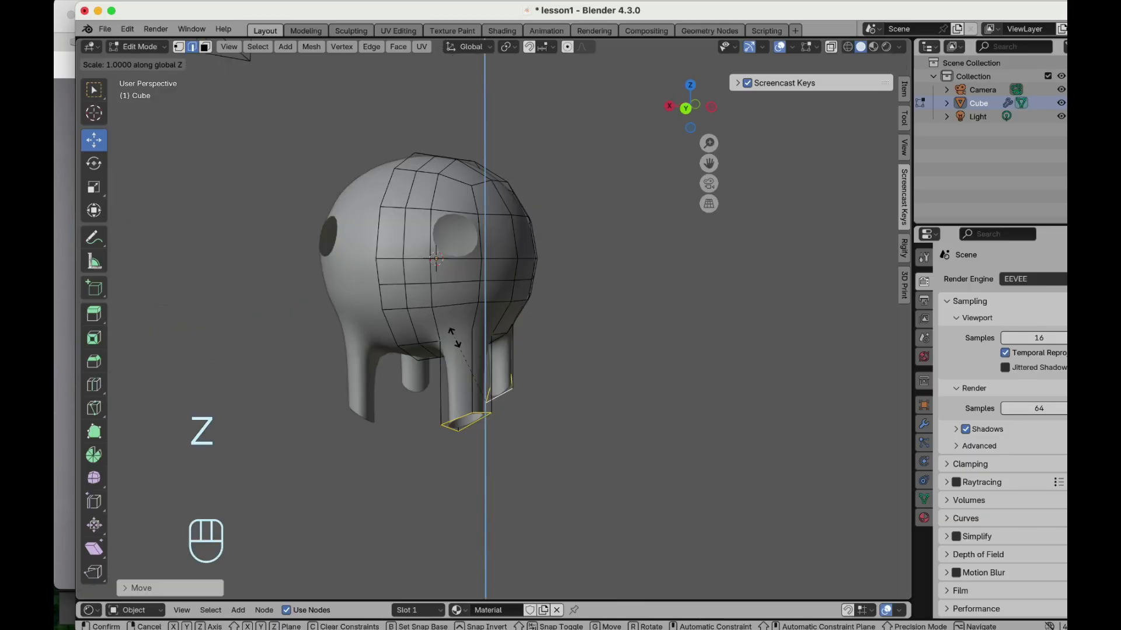
{"action": "type", "text": "0"}
{"action": "left_click", "coordinate": [454, 338]}
- Orbit around the model to inspect the new legs from several angles
{"action": "scroll", "coordinate": [636, 349], "scroll_direction": "right", "scroll_amount": 15}
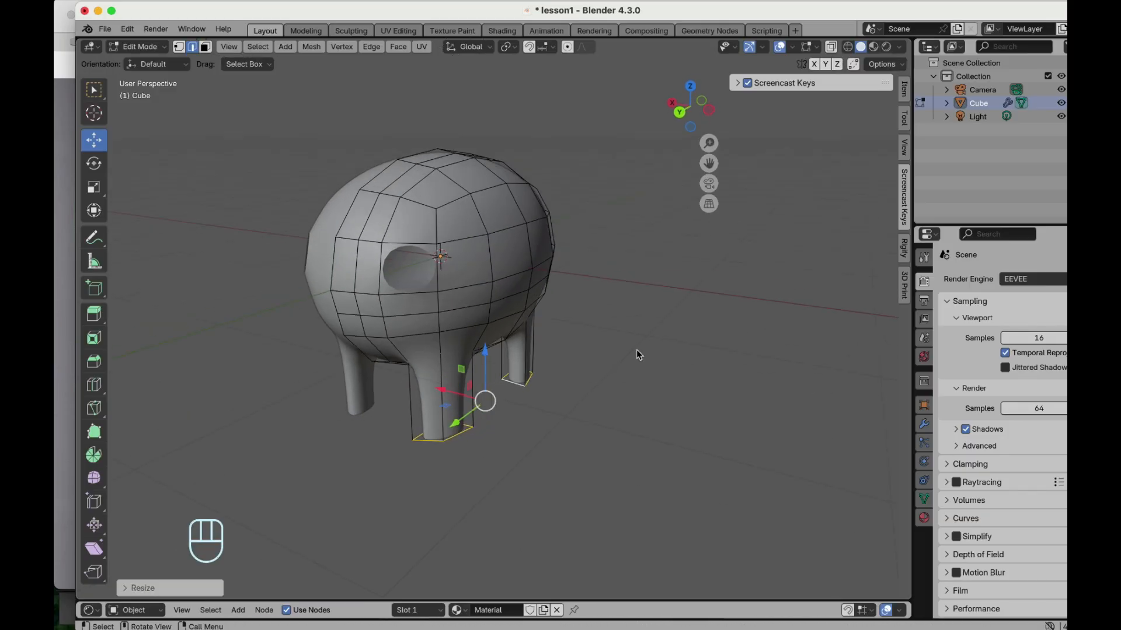
{"action": "scroll", "coordinate": [637, 353], "scroll_direction": "down", "scroll_amount": 20}
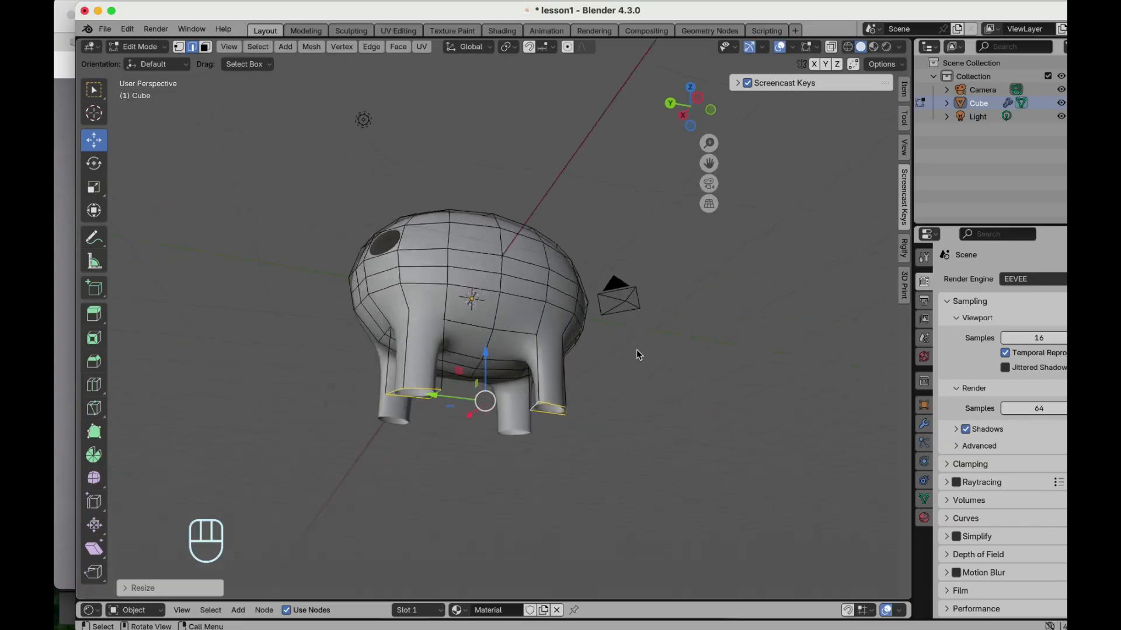
{"action": "scroll", "coordinate": [636, 350], "scroll_direction": "up", "scroll_amount": 10}
{"action": "scroll", "coordinate": [636, 351], "scroll_direction": "down", "scroll_amount": 10}
{"action": "scroll", "coordinate": [637, 350], "scroll_direction": "down", "scroll_amount": 5}
{"action": "scroll", "coordinate": [636, 350], "scroll_direction": "up", "scroll_amount": 3}
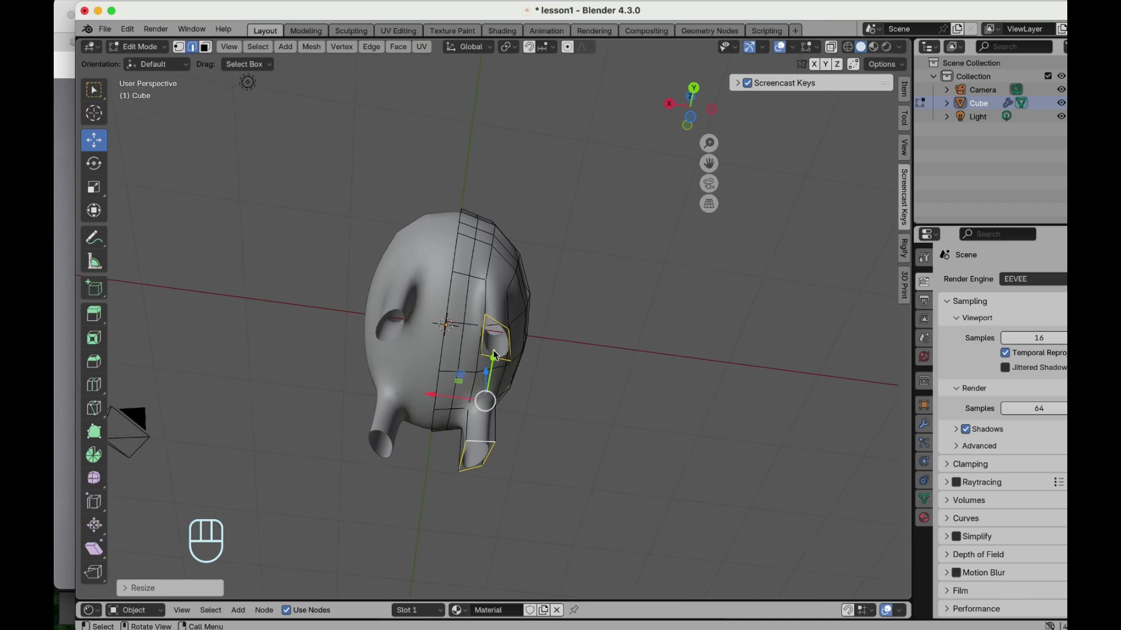
{"action": "scroll", "coordinate": [490, 353], "scroll_direction": "up", "scroll_amount": 2}
{"action": "scroll", "coordinate": [490, 353], "scroll_direction": "down", "scroll_amount": 2}
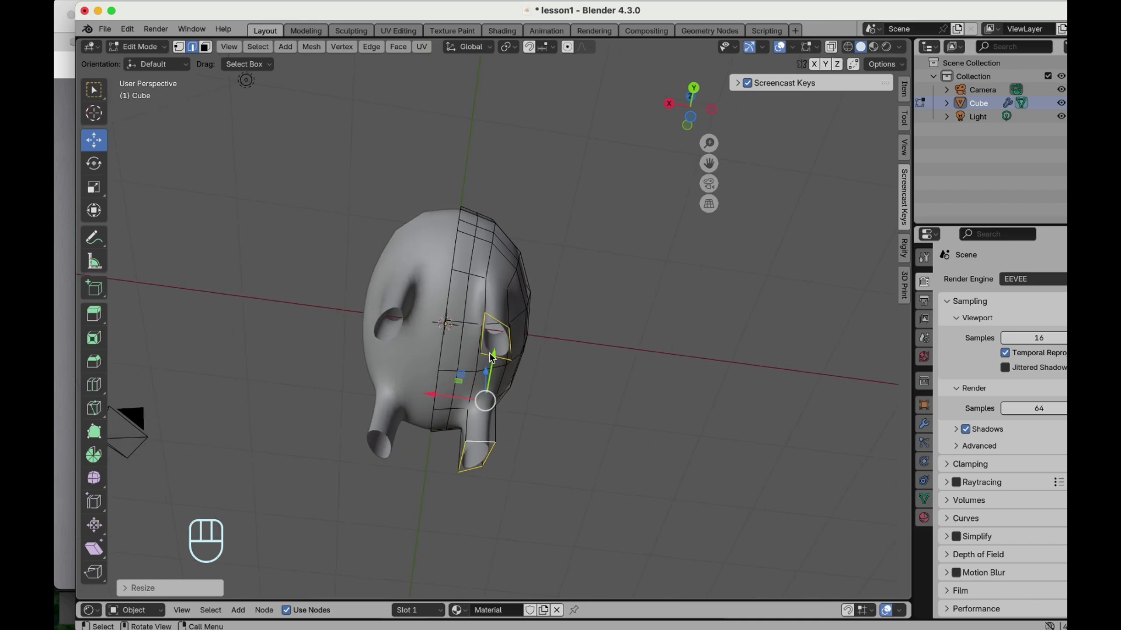
{"action": "key", "text": "f"}
{"action": "scroll", "coordinate": [490, 354], "scroll_direction": "up", "scroll_amount": 8}
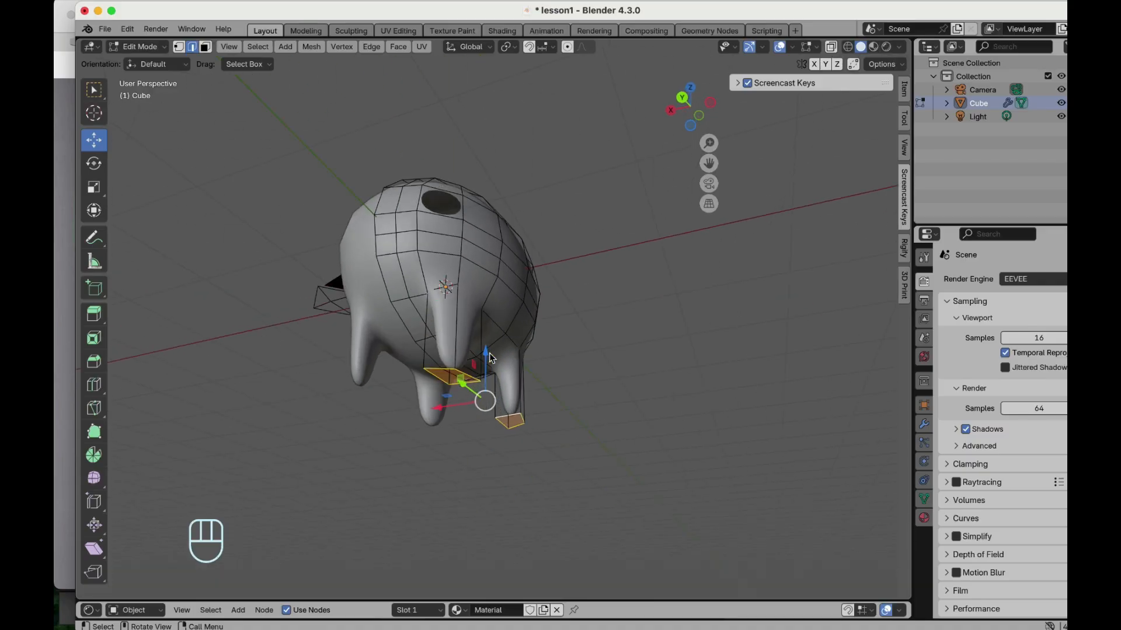
{"action": "scroll", "coordinate": [405, 425], "scroll_direction": "right", "scroll_amount": 5}
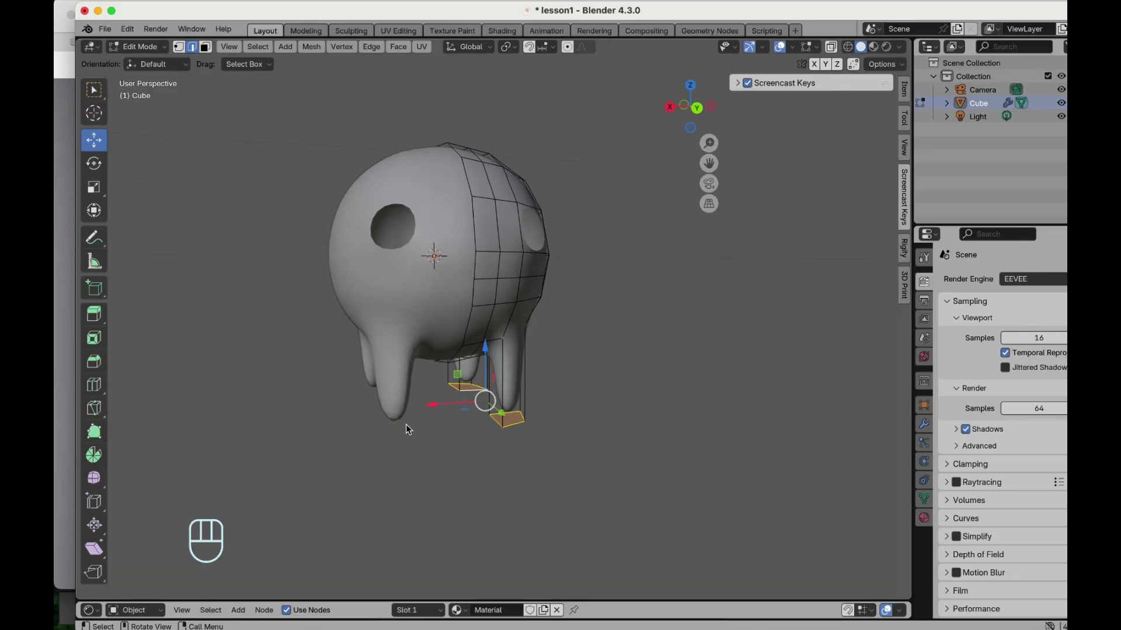
- Switch to vertex select and move vertices where the legs join the body to reshape them
{"action": "left_click", "coordinate": [181, 50]}
{"action": "scroll", "coordinate": [405, 361], "scroll_direction": "up", "scroll_amount": 6}
{"action": "left_click", "coordinate": [510, 317]}
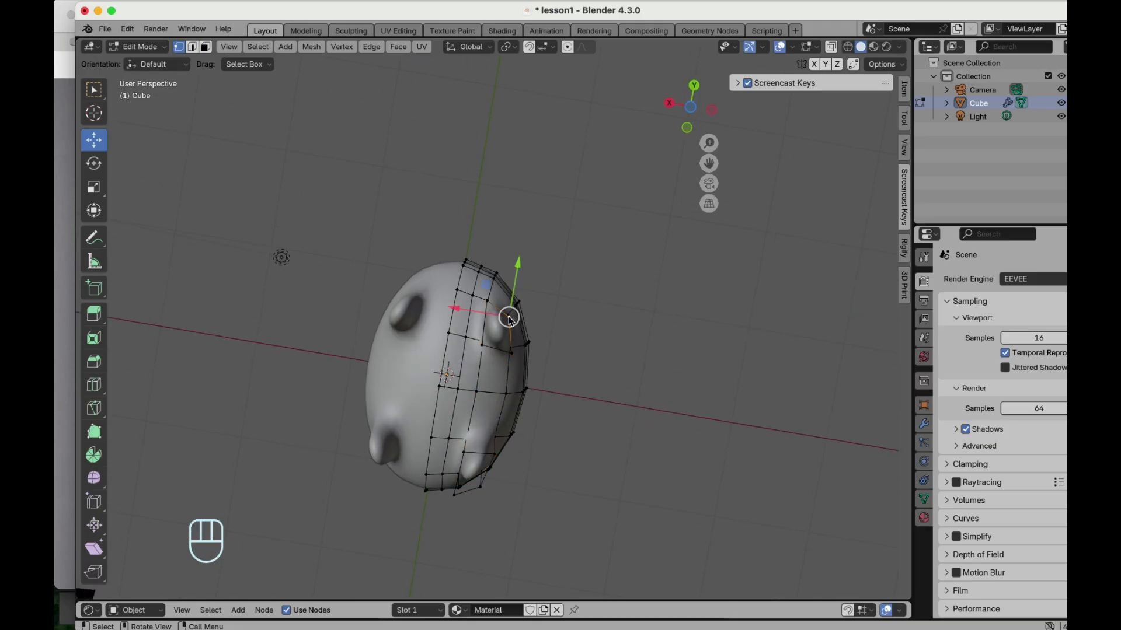
{"action": "left_click_drag", "start_coordinate": [521, 279], "coordinate": [480, 349]}
{"action": "left_click", "coordinate": [483, 345]}
{"action": "left_click", "coordinate": [490, 456]}
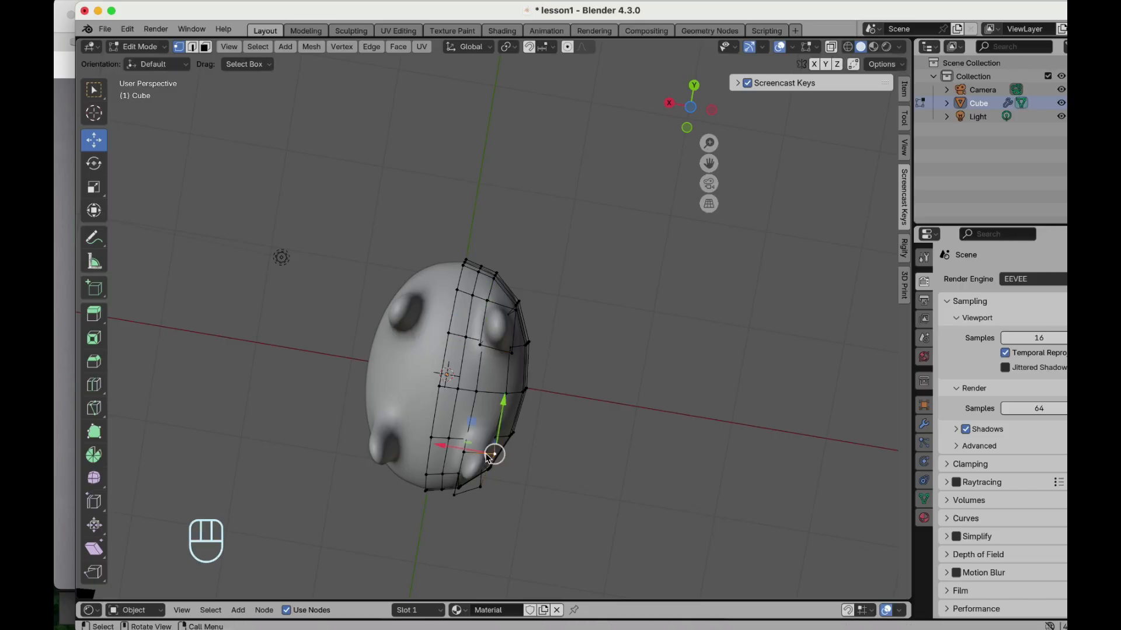
{"action": "middle_click_drag", "start_coordinate": [499, 463], "coordinate": [488, 495]}
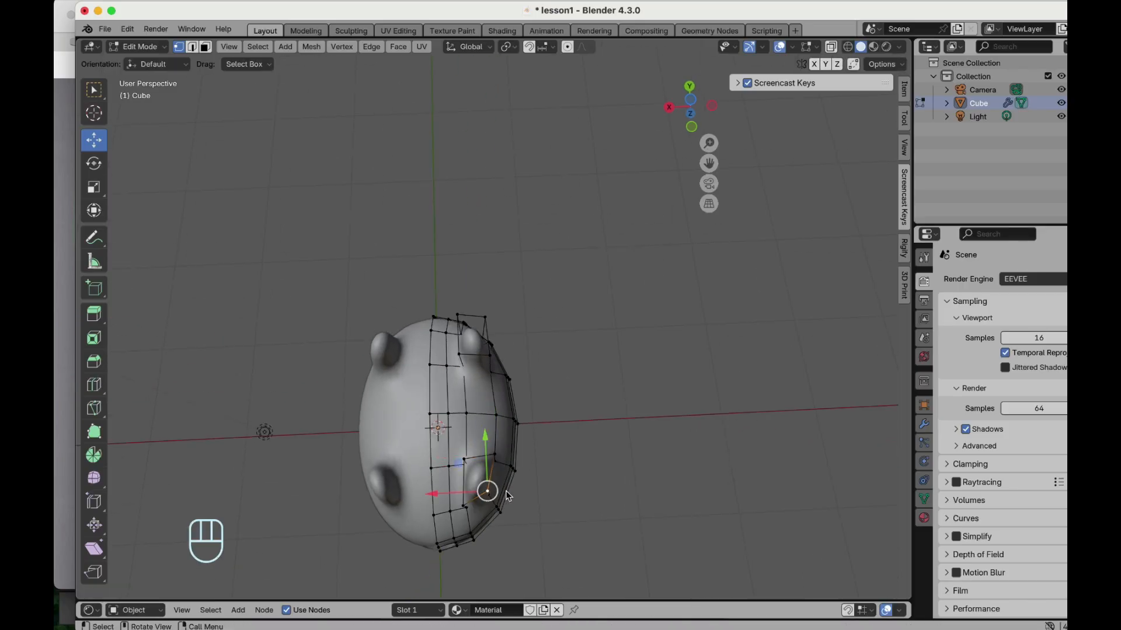
{"action": "left_click_drag", "start_coordinate": [498, 495], "coordinate": [499, 496]}
{"action": "middle_click_drag", "start_coordinate": [499, 496], "coordinate": [514, 502]}
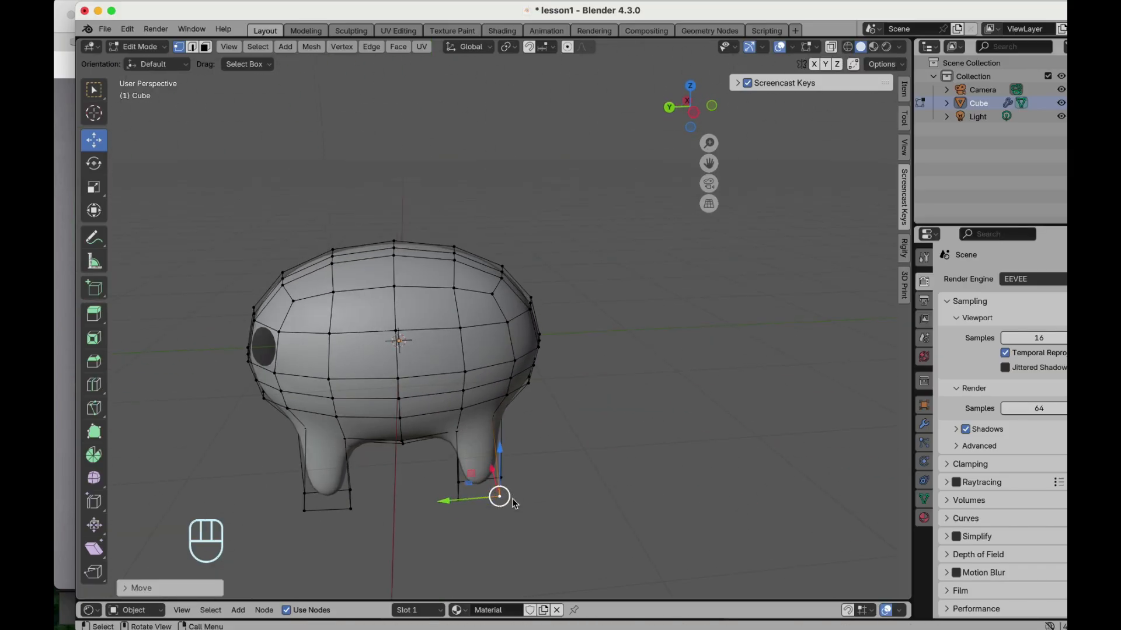
- Add a loop cut around the left leg with the Loop Cut tool
{"action": "middle_click_drag", "start_coordinate": [426, 353], "coordinate": [426, 352]}
{"action": "left_click", "coordinate": [94, 384]}
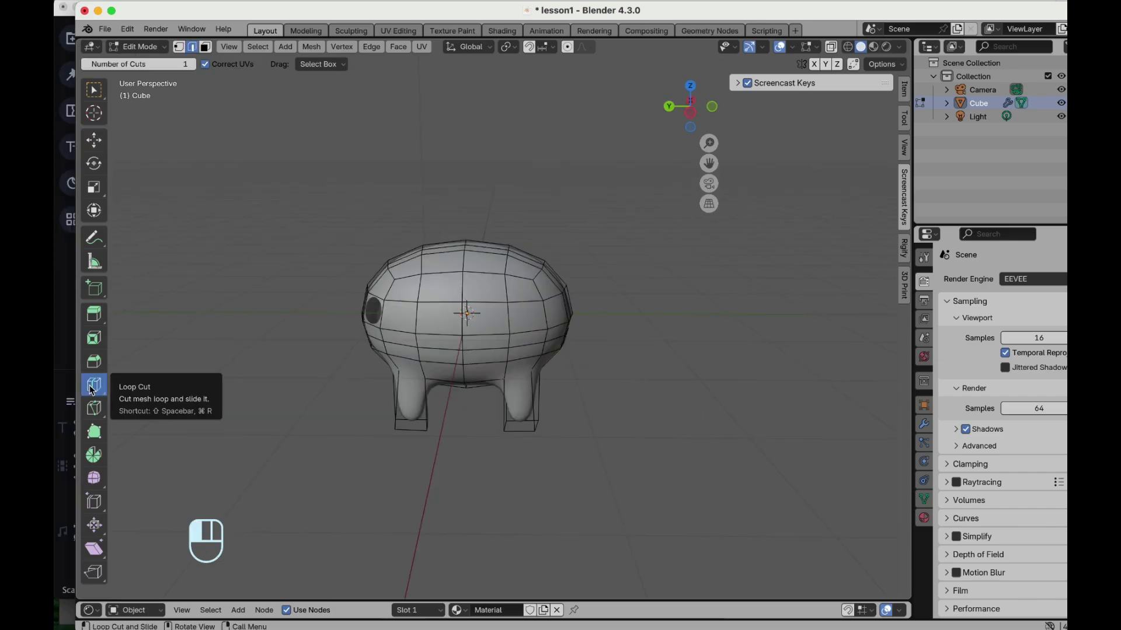
{"action": "left_click", "coordinate": [410, 402]}
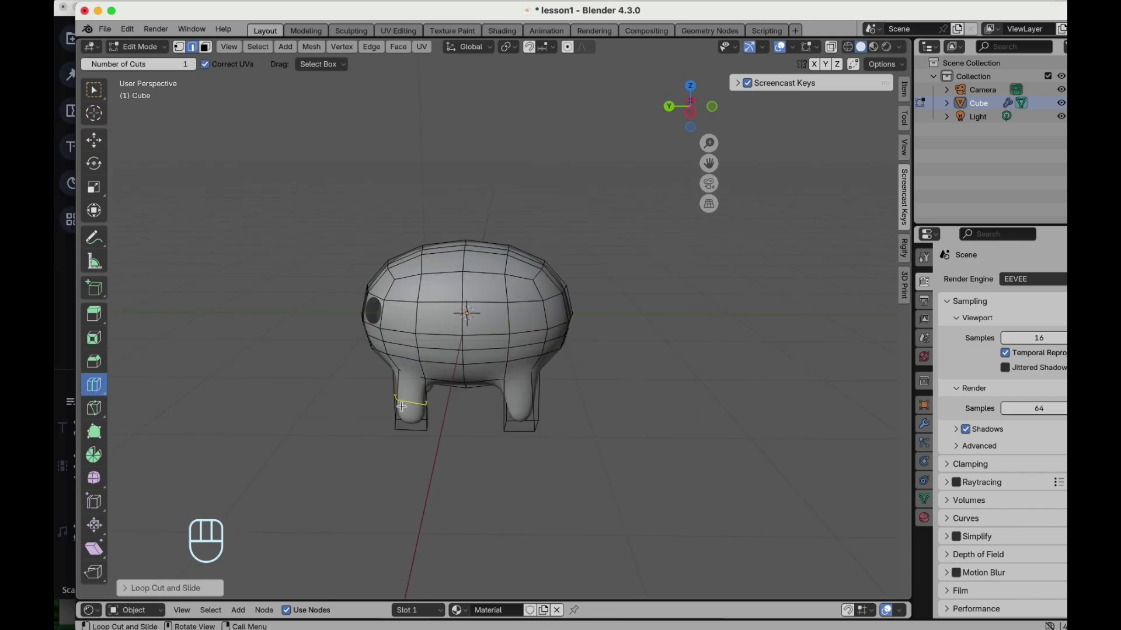
{"action": "key", "text": "s"}
{"action": "key", "text": "z"}
{"action": "left_click", "coordinate": [401, 407]}
{"action": "middle_click_drag", "start_coordinate": [401, 407], "coordinate": [401, 407]}
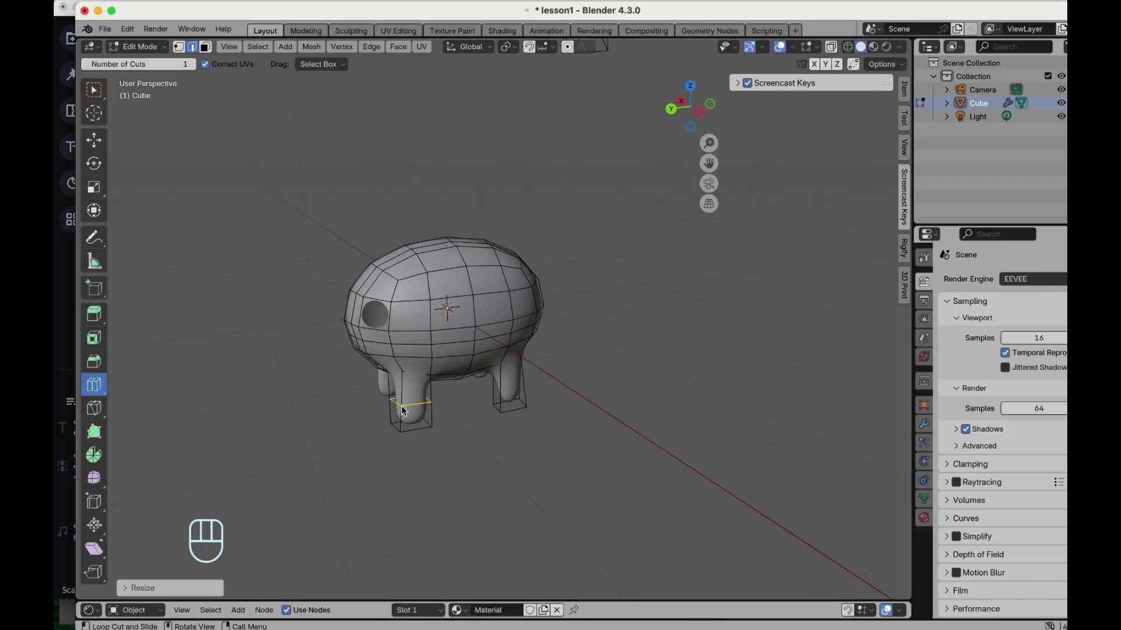
{"action": "key", "text": "super+z"}
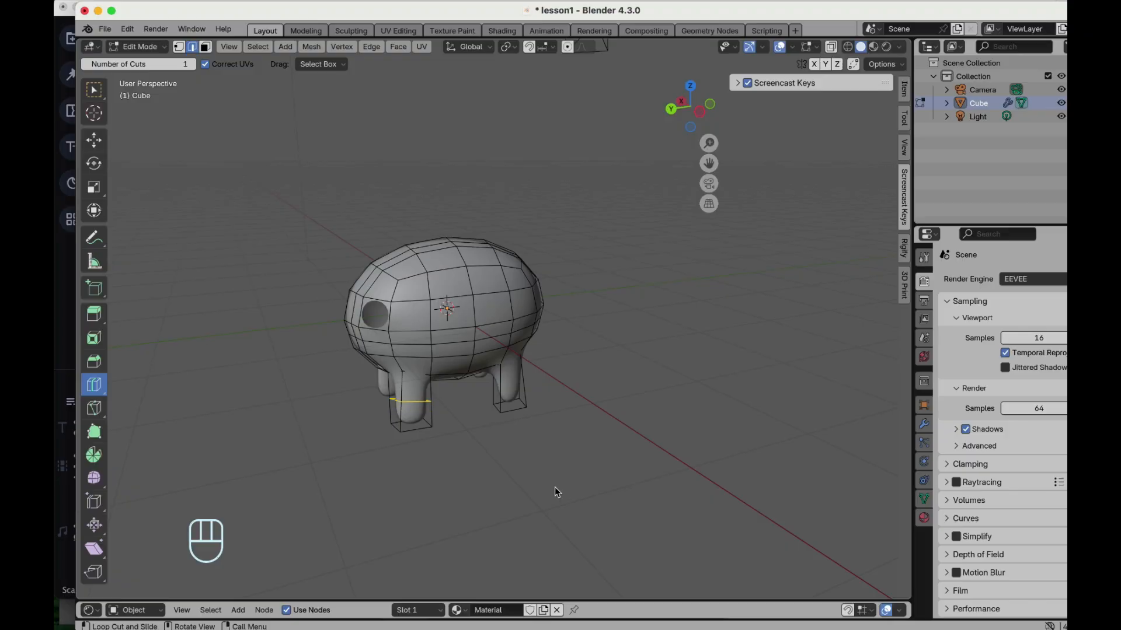
- Flatten the new loop on the left leg by scaling it to 0 along Z
{"action": "key", "text": "s"}
{"action": "key", "text": "z"}
{"action": "key", "text": "0"}
{"action": "left_click", "coordinate": [631, 518]}
- Add a loop cut around the right leg and scale it to 0 along Z, then return to the Move tool
{"action": "left_click", "coordinate": [499, 386]}
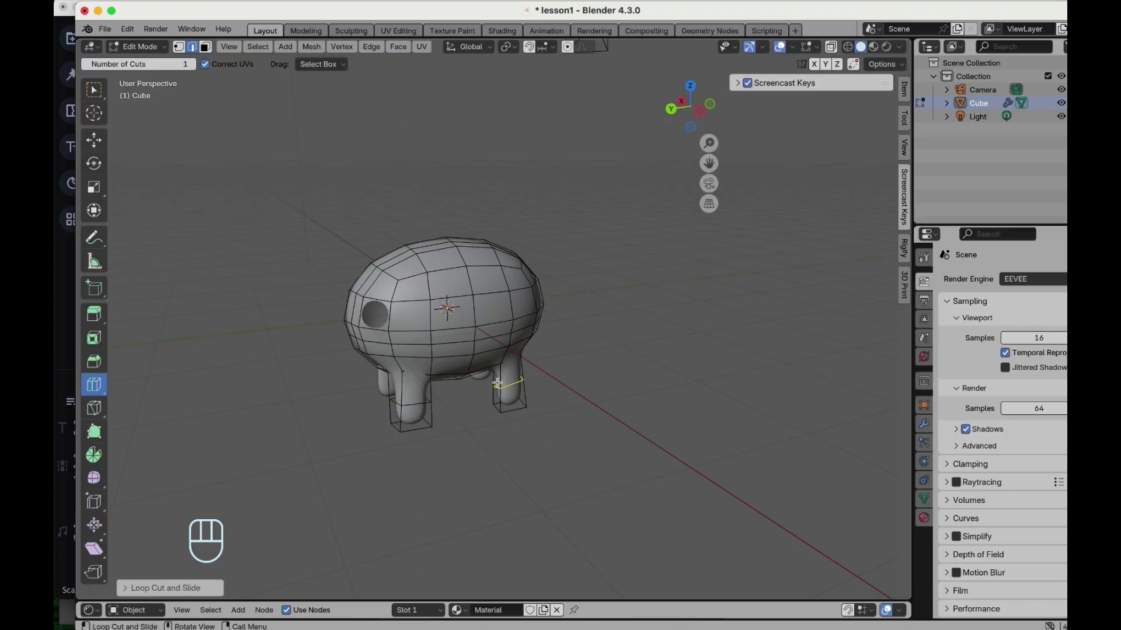
{"action": "key", "text": "s"}
{"action": "key", "text": "z"}
{"action": "key", "text": "0"}
{"action": "left_click", "coordinate": [498, 383]}
{"action": "middle_click_drag", "start_coordinate": [498, 383], "coordinate": [441, 368]}
{"action": "left_click", "coordinate": [94, 140]}
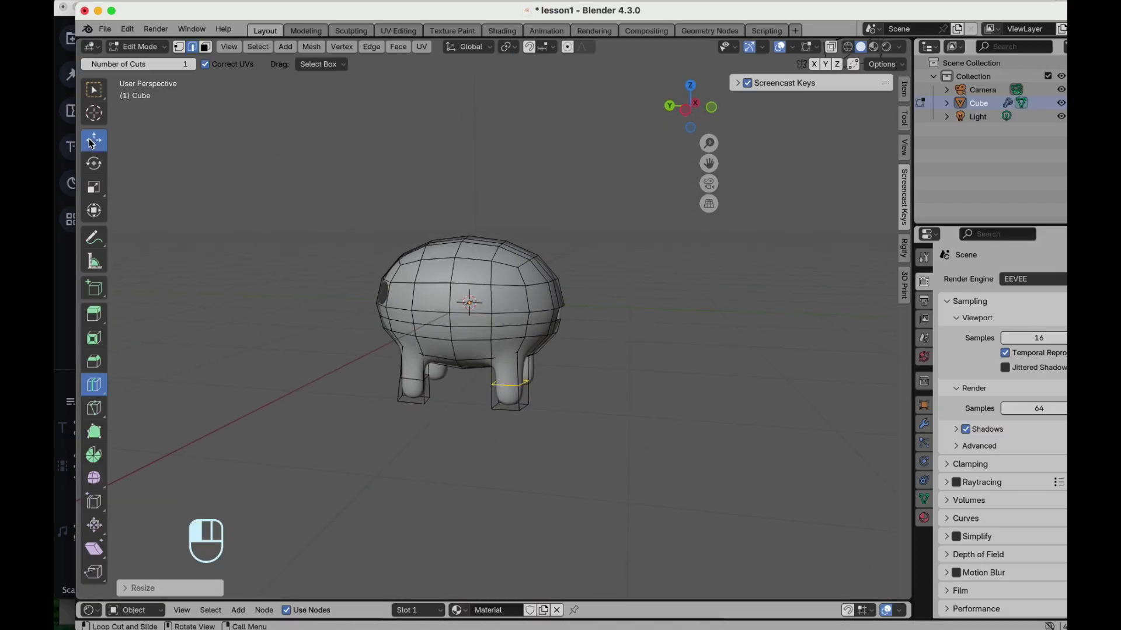
- Loop-select the rear hole's edge, extrude it outward into a tail and scale the new loop down
{"action": "middle_click_drag", "start_coordinate": [444, 300], "coordinate": [499, 331]}
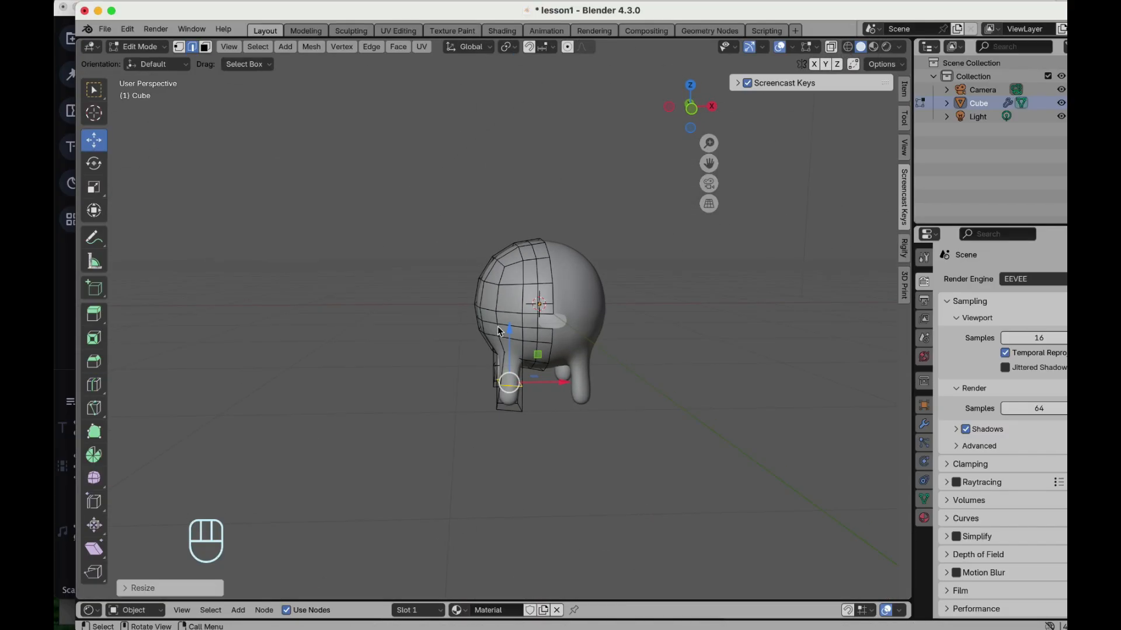
{"action": "left_click", "coordinate": [547, 331]}
{"action": "scroll", "coordinate": [547, 332], "scroll_direction": "left", "scroll_amount": 10}
{"action": "scroll", "coordinate": [547, 333], "scroll_direction": "left", "scroll_amount": 15}
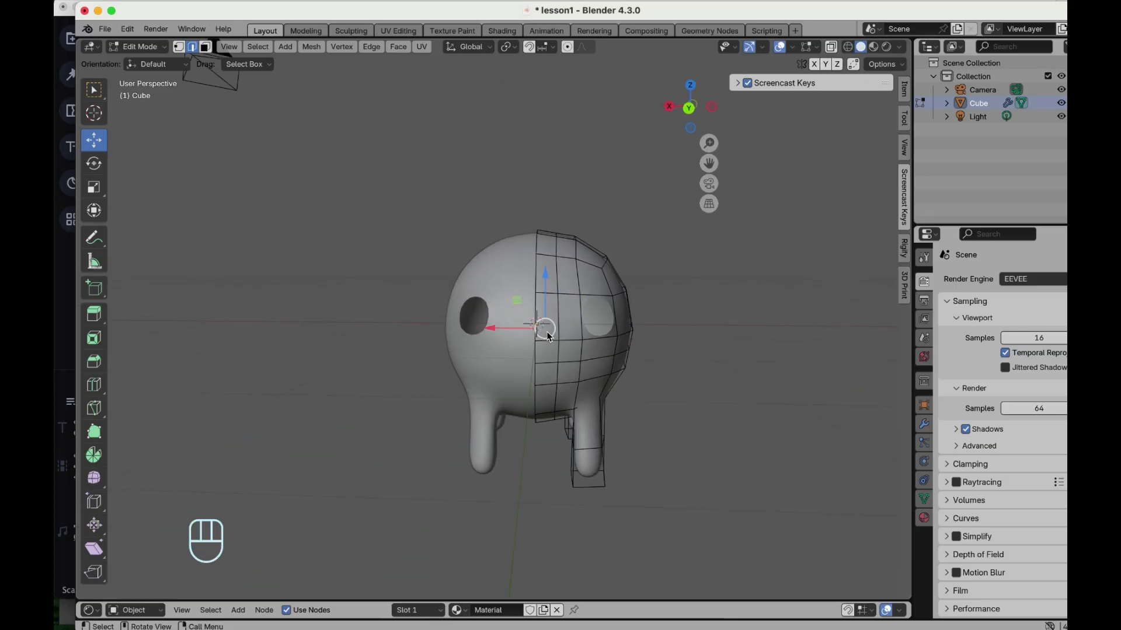
{"action": "scroll", "coordinate": [547, 335], "scroll_direction": "left", "scroll_amount": 15}
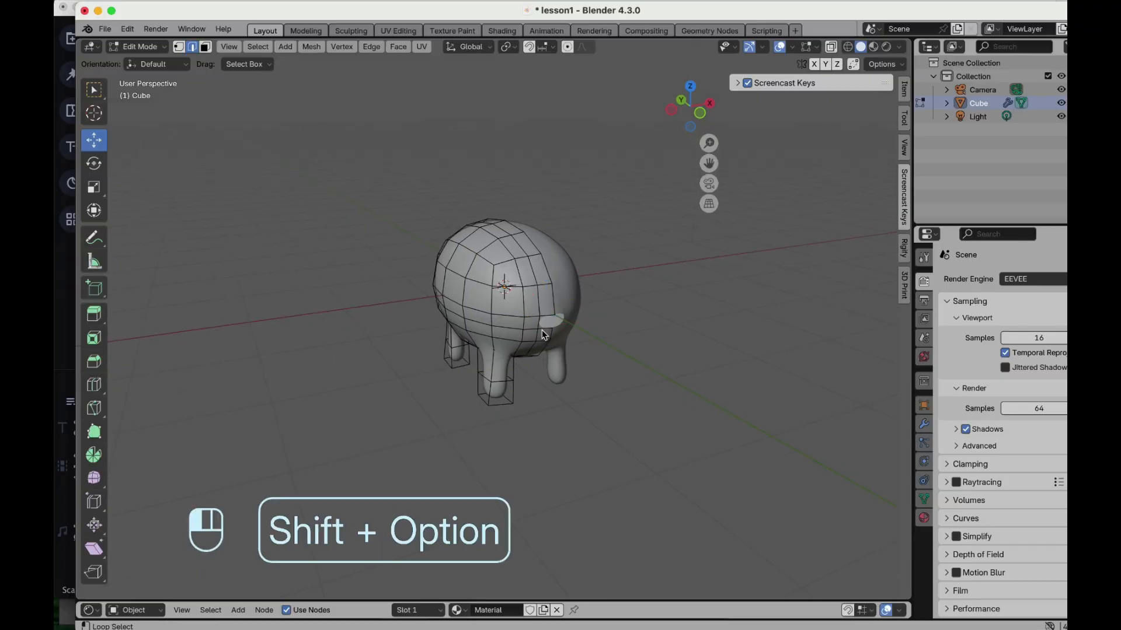
{"action": "scroll", "coordinate": [543, 334], "scroll_direction": "left", "scroll_amount": 15}
{"action": "key", "text": "e"}
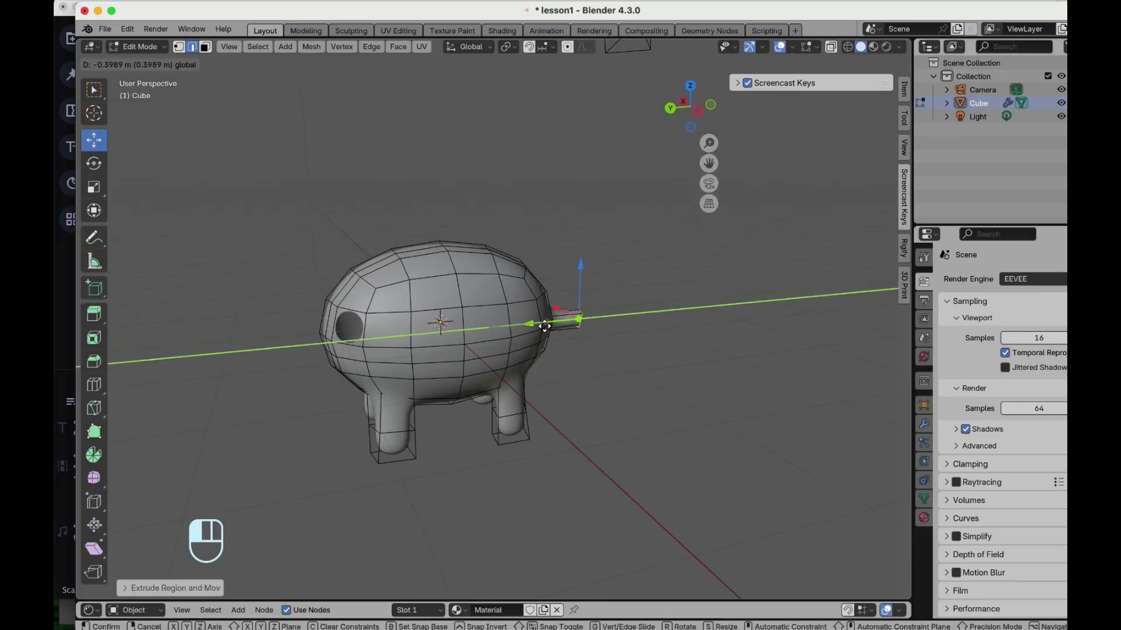
{"action": "left_click", "coordinate": [636, 257]}
{"action": "key", "text": "s"}
{"action": "left_click", "coordinate": [657, 199]}
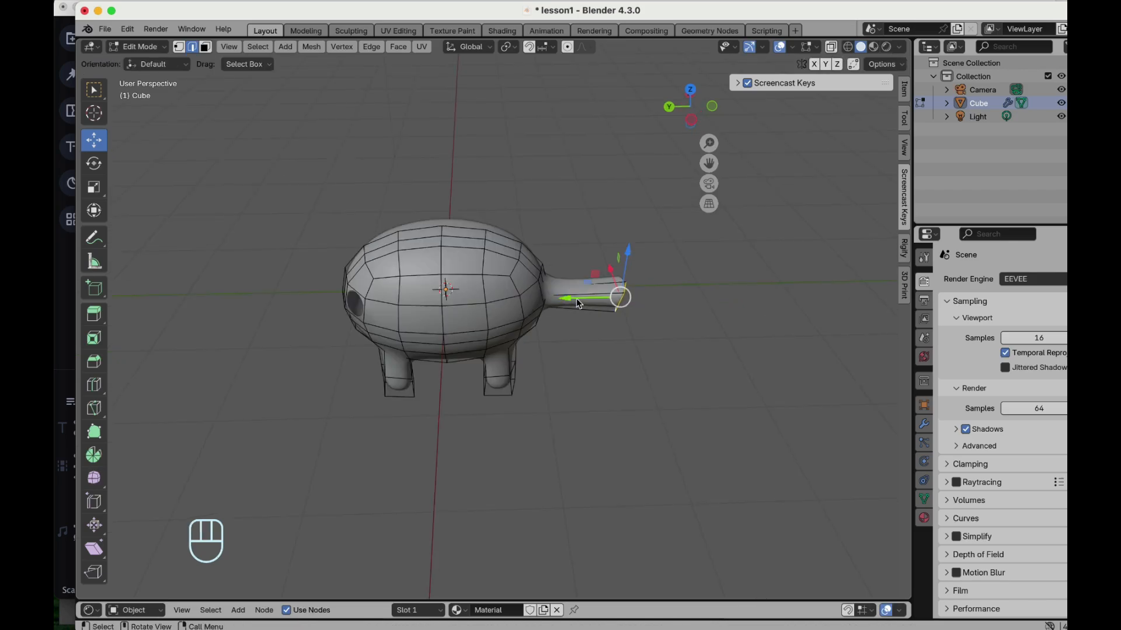
- Extrude the tail loop further outward and fill its open end with a face
{"action": "key", "text": "e"}
{"action": "left_click", "coordinate": [575, 299]}
{"action": "left_click_drag", "start_coordinate": [565, 302], "coordinate": [614, 299]}
{"action": "key", "text": "f"}
{"action": "left_click", "coordinate": [614, 301]}
- Select the edge ring around the front of the body and scale it down to about 0.82 with proportional editing
{"action": "scroll", "coordinate": [614, 301], "scroll_direction": "right", "scroll_amount": 5}
{"action": "scroll", "coordinate": [614, 300], "scroll_direction": "right", "scroll_amount": 10}
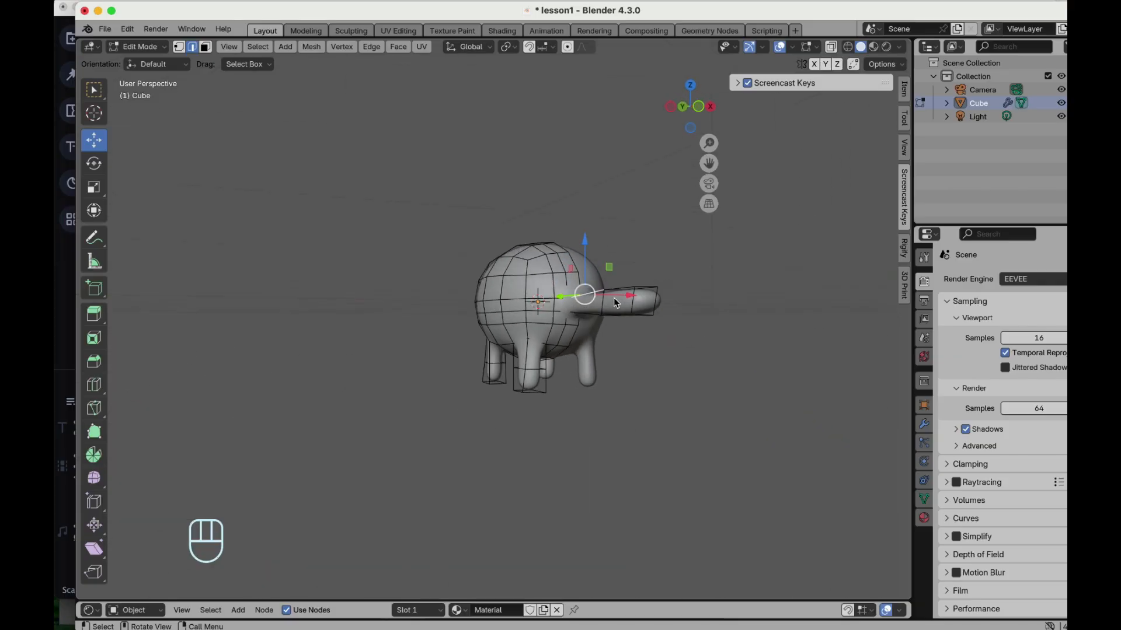
{"action": "scroll", "coordinate": [614, 301], "scroll_direction": "right", "scroll_amount": 8}
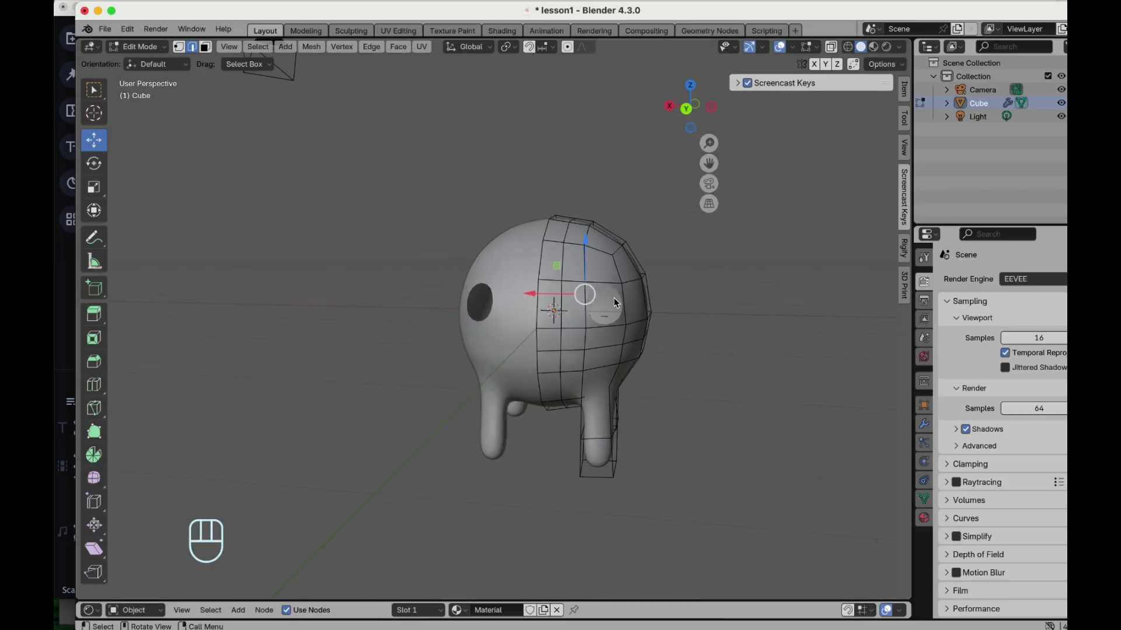
{"action": "scroll", "coordinate": [567, 343], "scroll_direction": "right", "scroll_amount": 5}
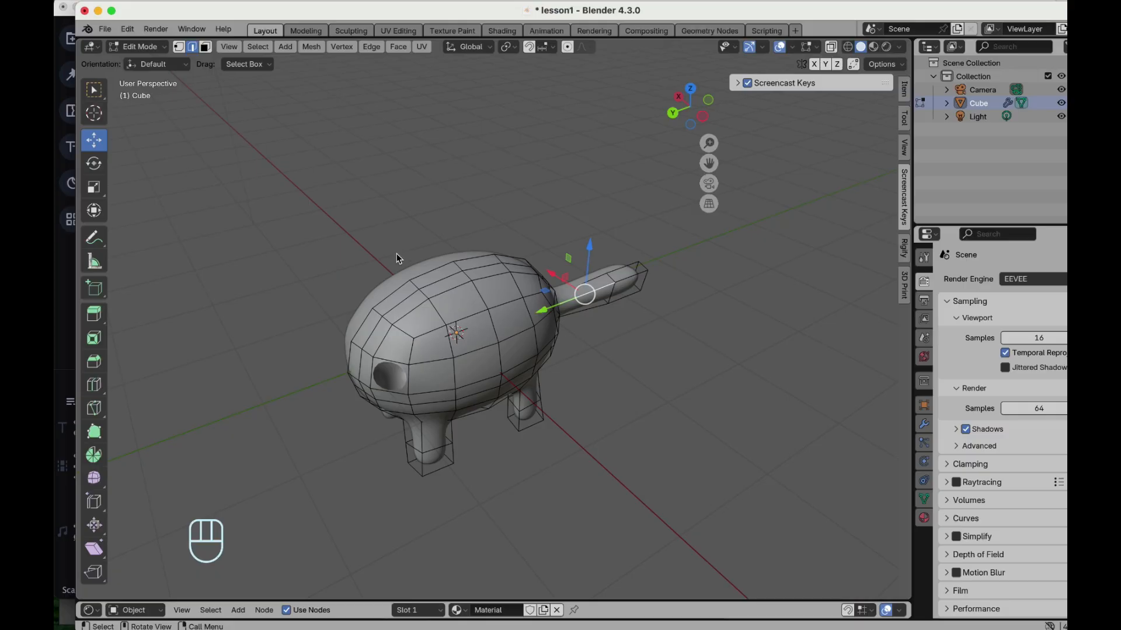
{"action": "left_click", "coordinate": [412, 286]}
{"action": "left_click", "coordinate": [444, 322], "text": "shift"}
{"action": "left_click", "coordinate": [453, 374], "text": "shift"}
{"action": "scroll", "coordinate": [453, 374], "scroll_direction": "down", "scroll_amount": 10}
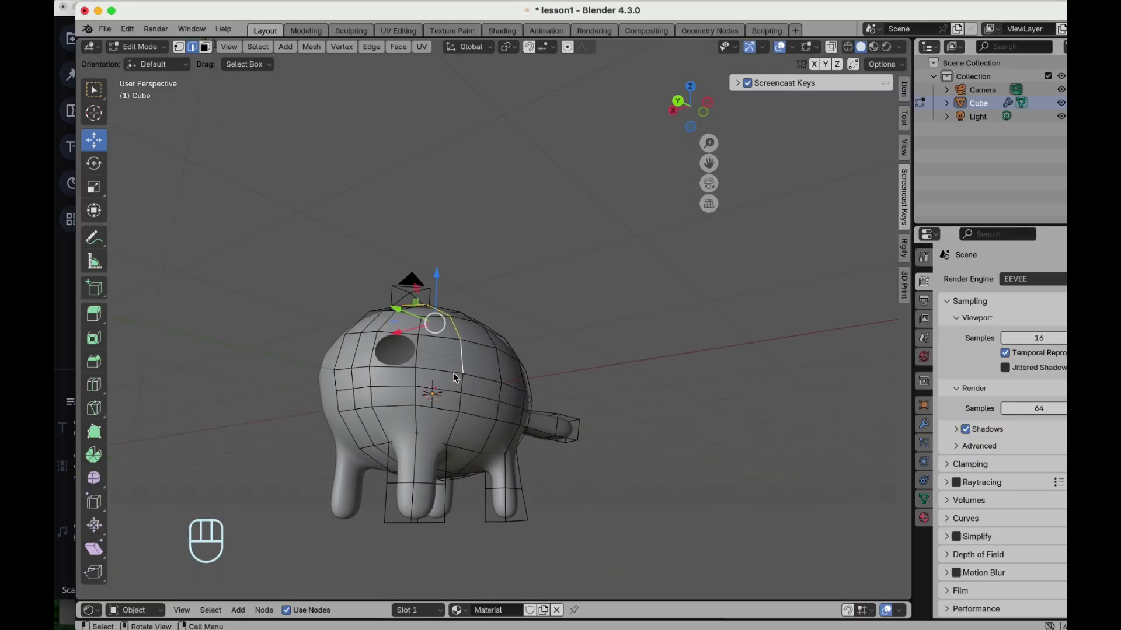
{"action": "left_click", "coordinate": [458, 400], "text": "shift"}
{"action": "scroll", "coordinate": [459, 401], "scroll_direction": "up", "scroll_amount": 5}
{"action": "left_click", "coordinate": [437, 415], "text": "shift"}
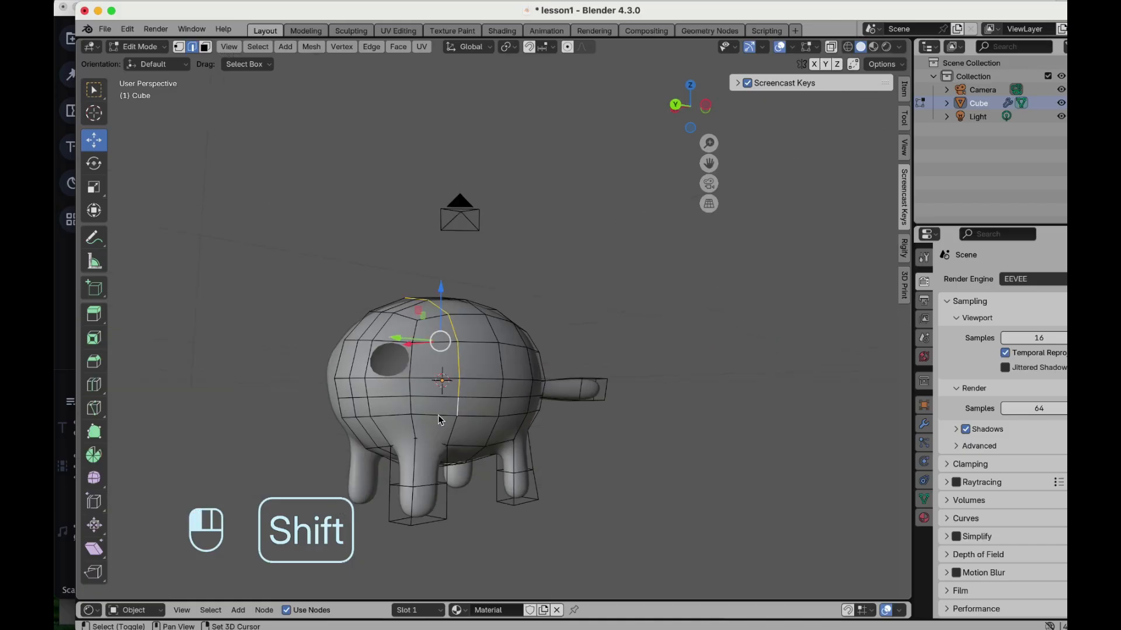
{"action": "left_click", "coordinate": [397, 414], "text": "shift"}
{"action": "scroll", "coordinate": [398, 415], "scroll_direction": "left", "scroll_amount": 4}
{"action": "scroll", "coordinate": [398, 419], "scroll_direction": "left", "scroll_amount": 5}
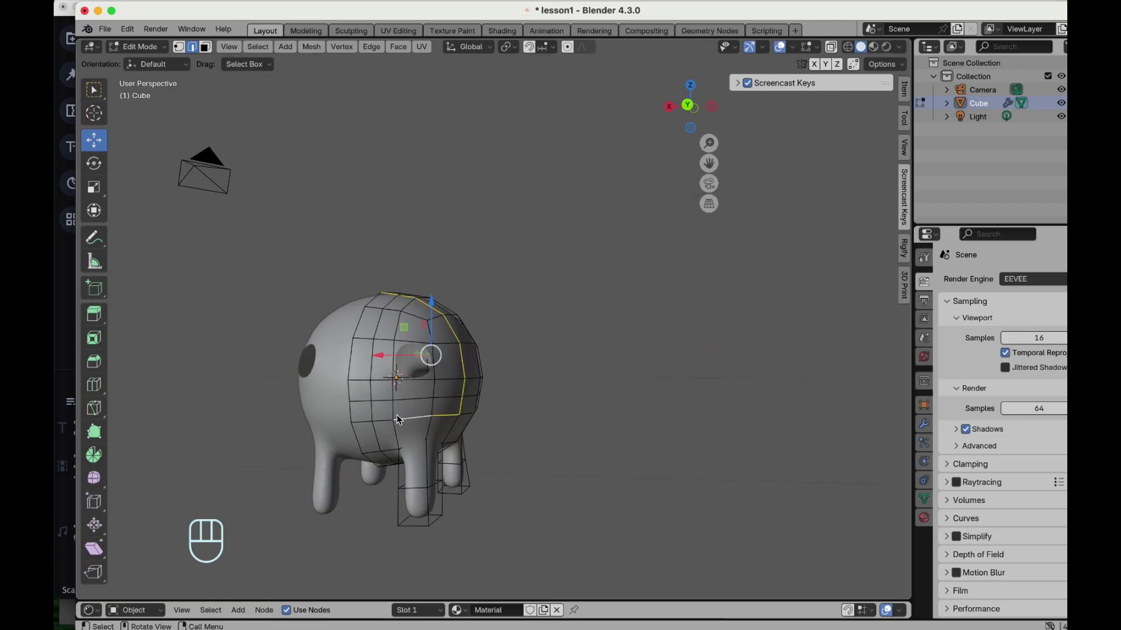
{"action": "left_click", "coordinate": [368, 420], "text": "shift"}
{"action": "scroll", "coordinate": [368, 425], "scroll_direction": "left", "scroll_amount": 5}
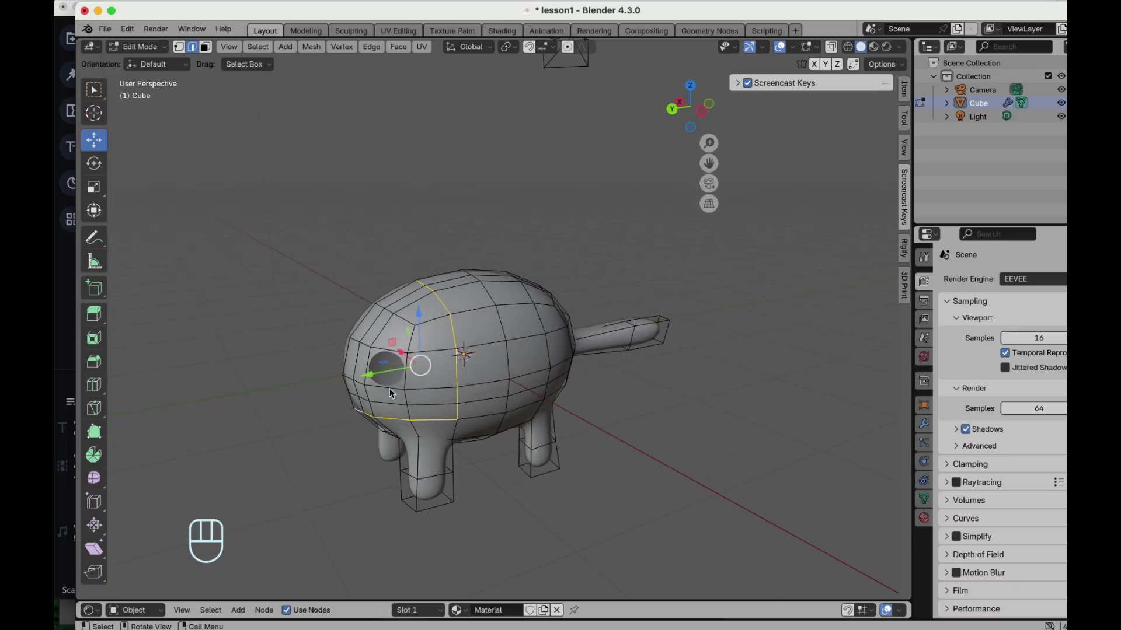
{"action": "key", "text": "s"}
{"action": "left_click", "coordinate": [521, 260]}
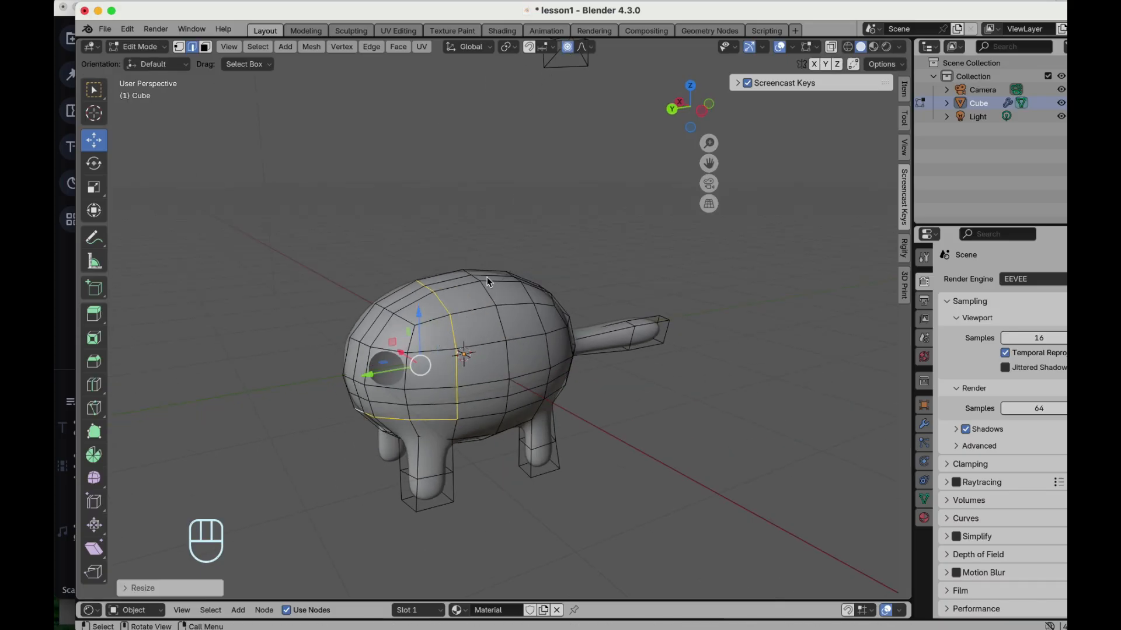
{"action": "key", "text": "s"}
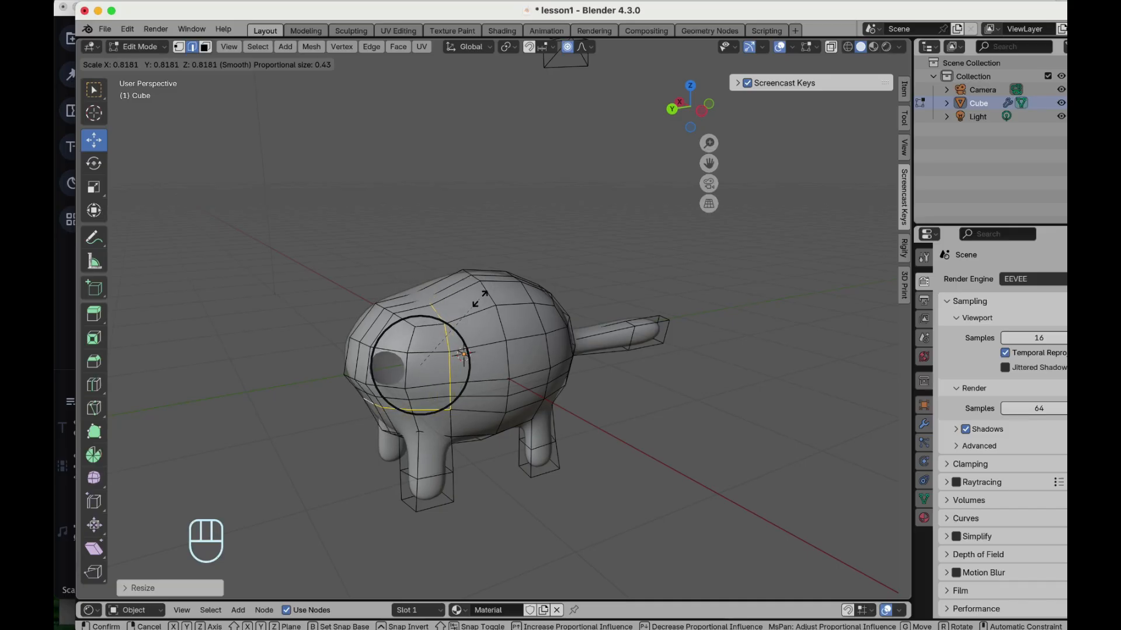
{"action": "left_click", "coordinate": [476, 307]}
- Switch to face select, box-select the faces of the front head region and scale them up
{"action": "scroll", "coordinate": [473, 314], "scroll_direction": "left", "scroll_amount": 3}
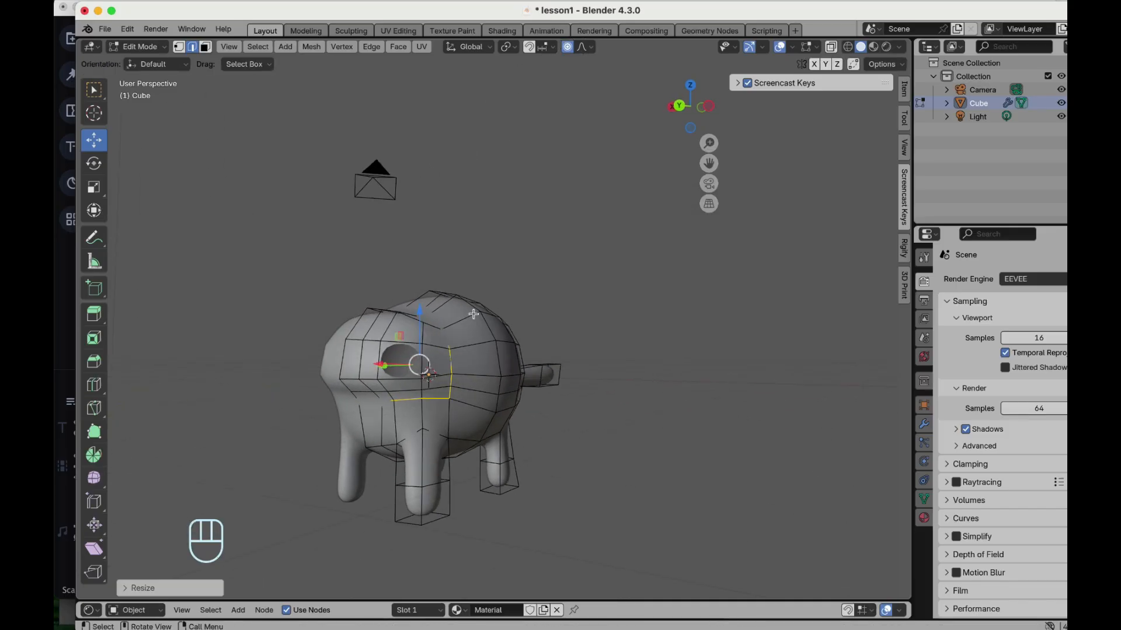
{"action": "scroll", "coordinate": [474, 314], "scroll_direction": "left", "scroll_amount": 5}
{"action": "scroll", "coordinate": [474, 314], "scroll_direction": "right", "scroll_amount": 8}
{"action": "scroll", "coordinate": [474, 318], "scroll_direction": "left", "scroll_amount": 2}
{"action": "left_click", "coordinate": [206, 48]}
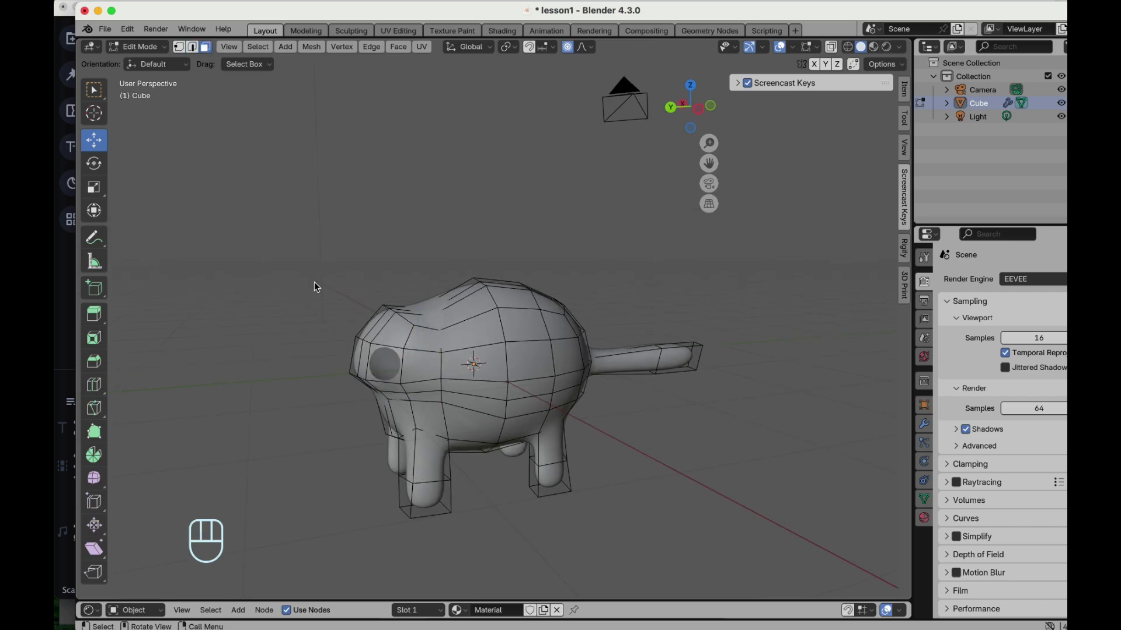
{"action": "left_click_drag", "start_coordinate": [324, 313], "coordinate": [414, 385]}
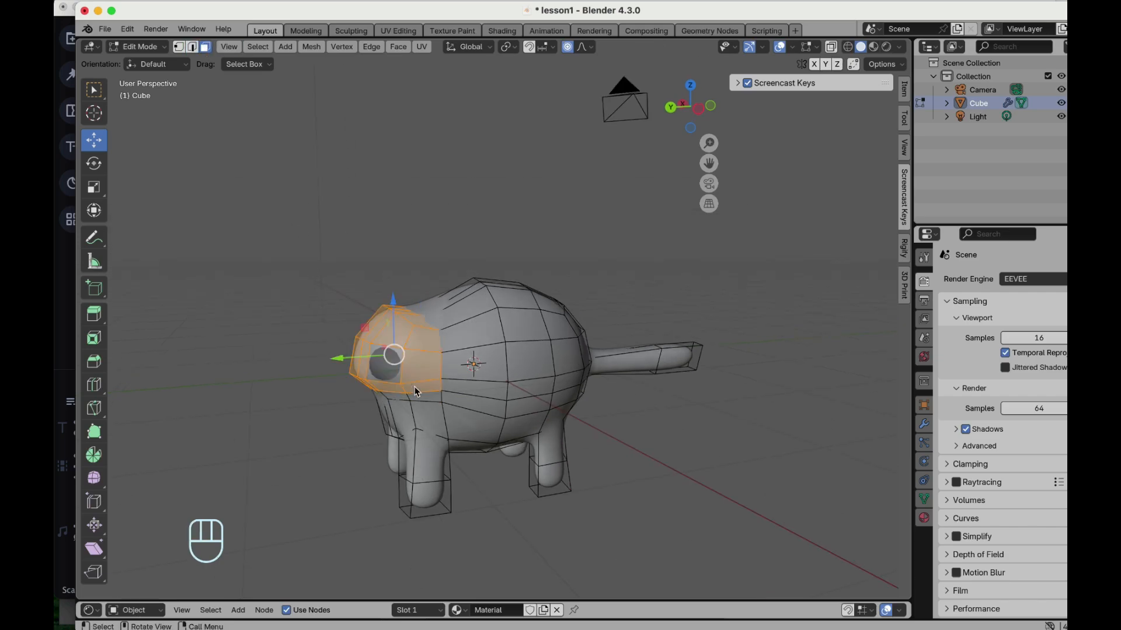
{"action": "scroll", "coordinate": [416, 391], "scroll_direction": "right", "scroll_amount": 2}
{"action": "scroll", "coordinate": [414, 391], "scroll_direction": "right", "scroll_amount": 2}
{"action": "key", "text": "s"}
{"action": "left_click", "coordinate": [464, 215]}
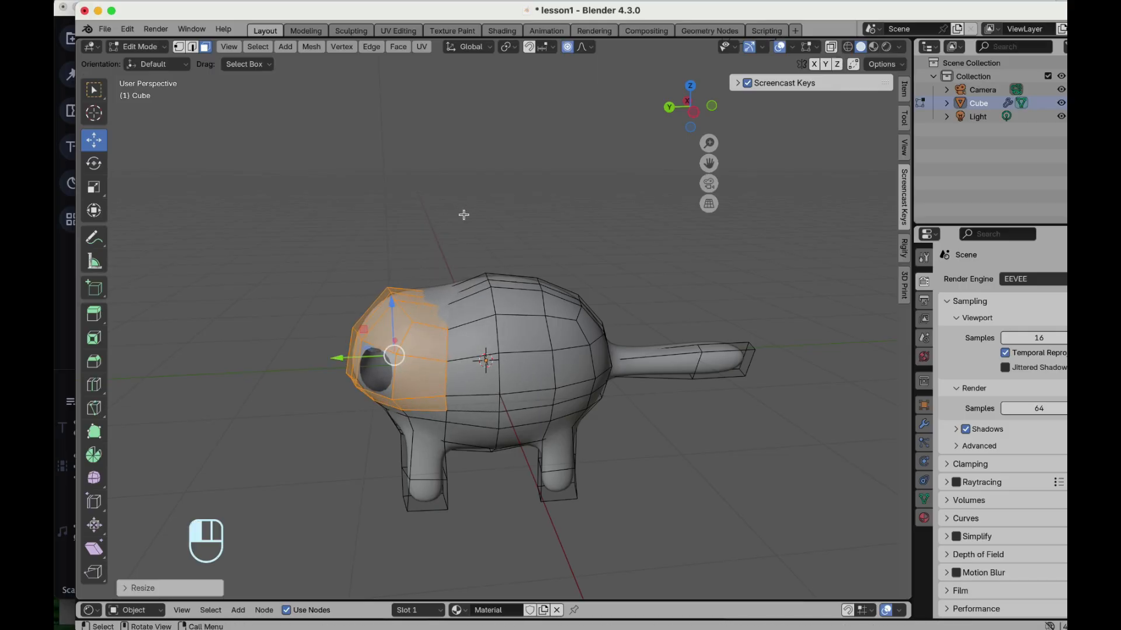
{"action": "scroll", "coordinate": [465, 217], "scroll_direction": "right", "scroll_amount": 2}
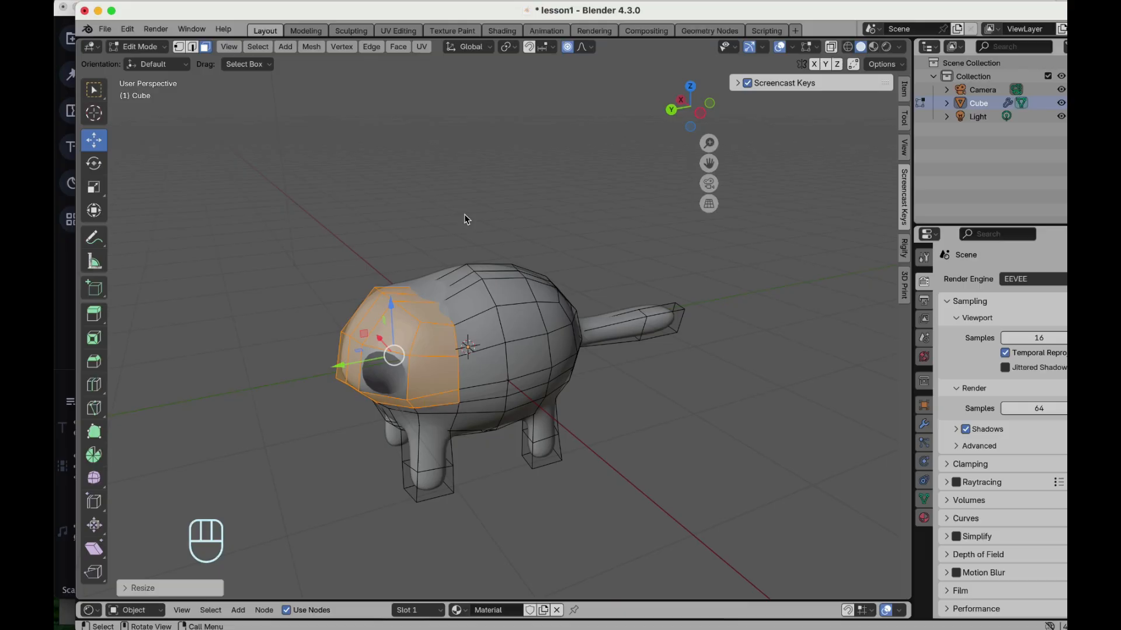
{"action": "key", "text": "s"}
{"action": "scroll", "coordinate": [463, 214], "scroll_direction": "up", "scroll_amount": 13}
{"action": "scroll", "coordinate": [464, 214], "scroll_direction": "down", "scroll_amount": 20}
{"action": "scroll", "coordinate": [464, 215], "scroll_direction": "up", "scroll_amount": 15}
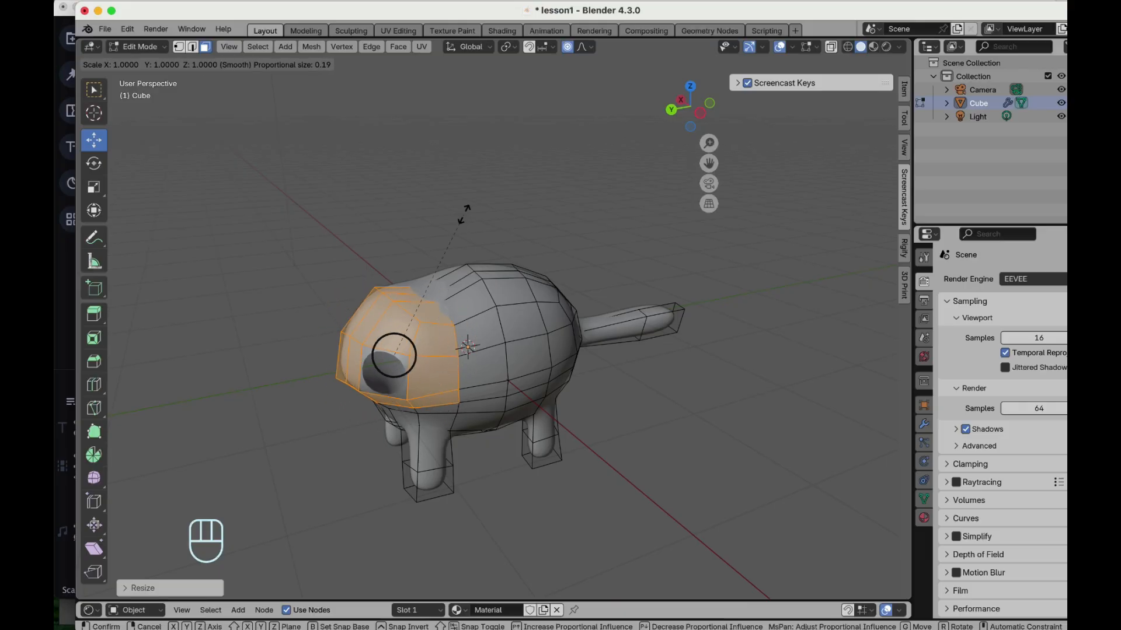
{"action": "left_click", "coordinate": [464, 214]}
{"action": "key", "text": "g"}
{"action": "scroll", "coordinate": [464, 218], "scroll_direction": "up", "scroll_amount": 3}
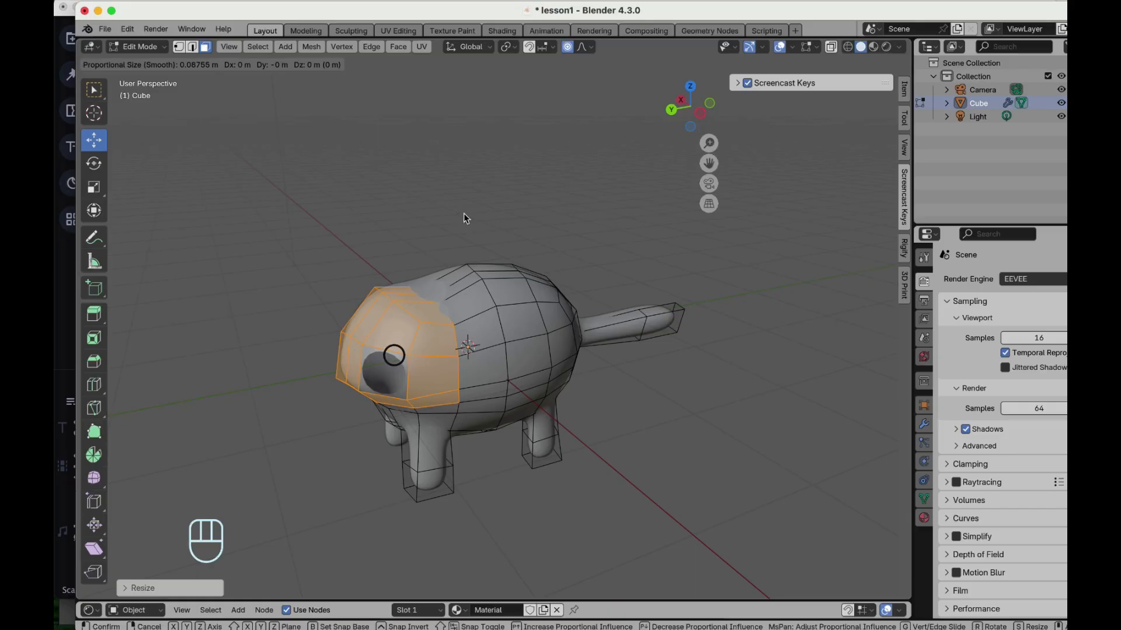
{"action": "scroll", "coordinate": [464, 218], "scroll_direction": "down", "scroll_amount": 4}
{"action": "scroll", "coordinate": [464, 218], "scroll_direction": "up", "scroll_amount": 4}
{"action": "left_click", "coordinate": [464, 216]}
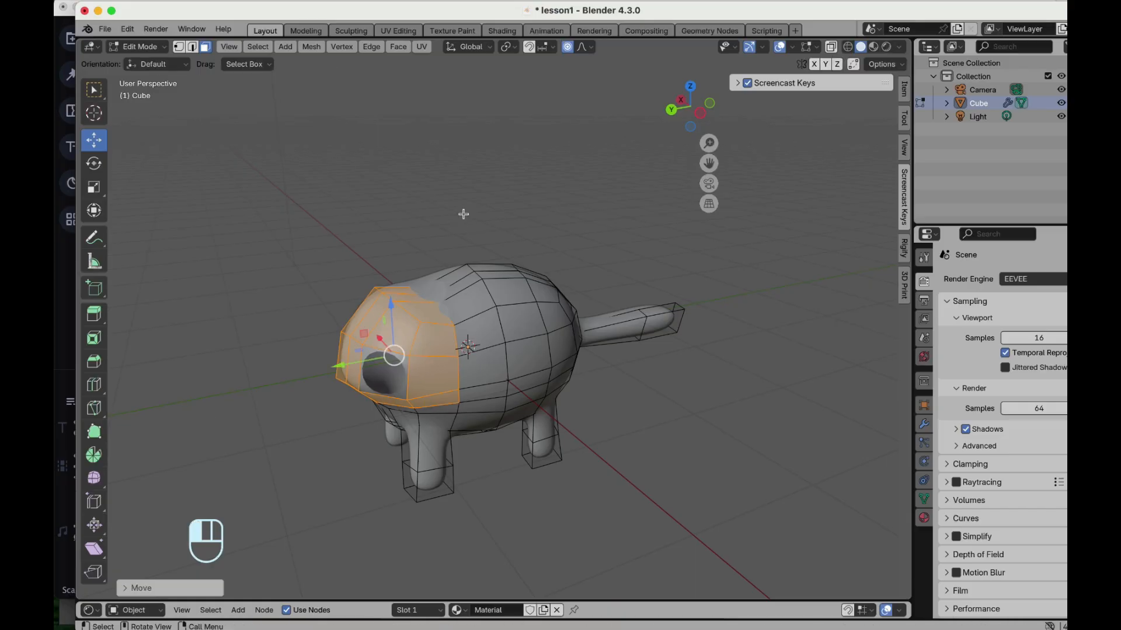
- Scale the selected head faces up slightly, to about 1.1, with proportional editing
{"action": "key", "text": "s"}
{"action": "scroll", "coordinate": [464, 214], "scroll_direction": "down", "scroll_amount": 2}
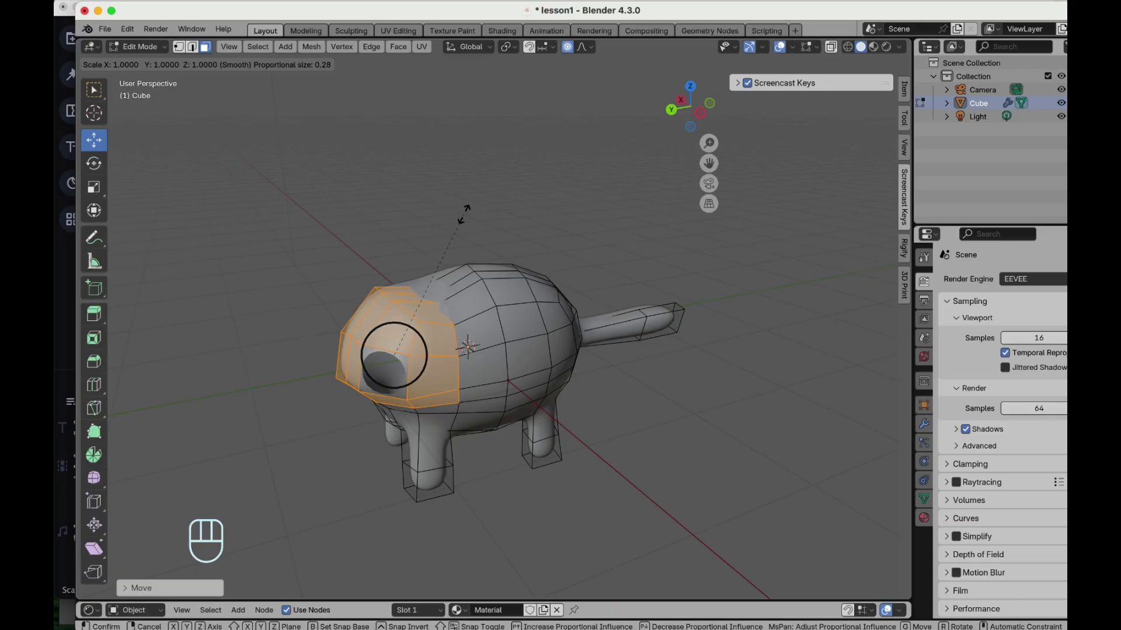
{"action": "left_click", "coordinate": [464, 214]}
{"action": "key", "text": "s"}
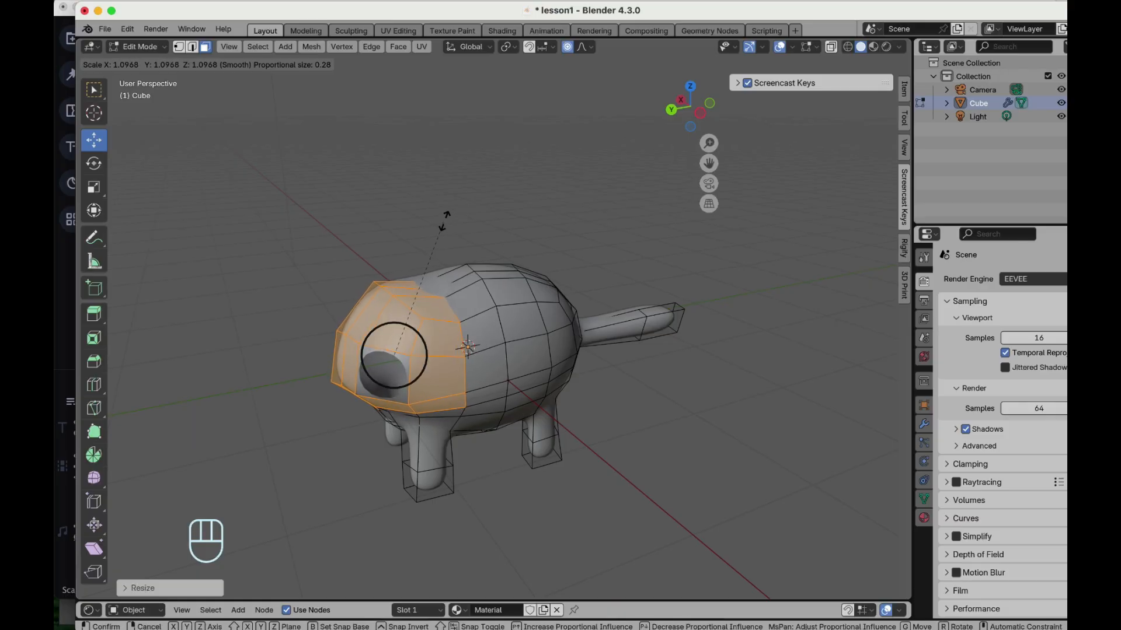
{"action": "left_click", "coordinate": [447, 217]}
- Orbit around the model to examine the shape of the head and body
{"action": "scroll", "coordinate": [447, 218], "scroll_direction": "left", "scroll_amount": 10}
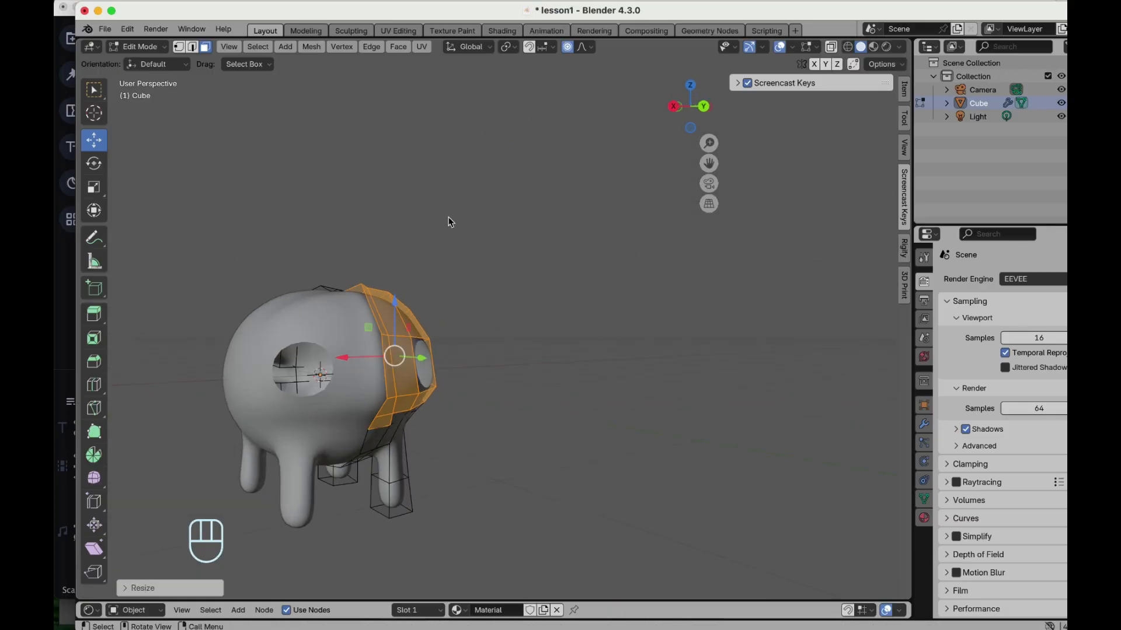
{"action": "scroll", "coordinate": [450, 222], "scroll_direction": "right", "scroll_amount": 6}
{"action": "scroll", "coordinate": [450, 222], "scroll_direction": "left", "scroll_amount": 8}
{"action": "scroll", "coordinate": [450, 222], "scroll_direction": "right", "scroll_amount": 2}
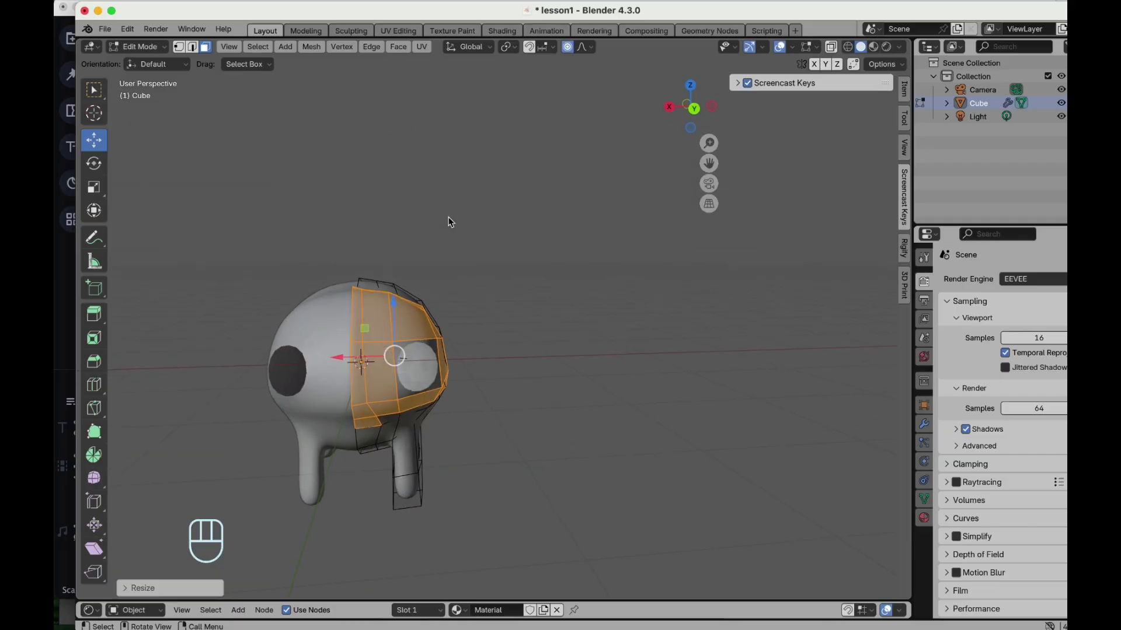
{"action": "left_click_drag", "start_coordinate": [347, 359], "coordinate": [354, 358]}
{"action": "scroll", "coordinate": [502, 353], "scroll_direction": "down", "scroll_amount": 4}
{"action": "scroll", "coordinate": [502, 352], "scroll_direction": "right", "scroll_amount": 10}
{"action": "scroll", "coordinate": [502, 352], "scroll_direction": "left", "scroll_amount": 3}
{"action": "scroll", "coordinate": [502, 353], "scroll_direction": "right", "scroll_amount": 5}
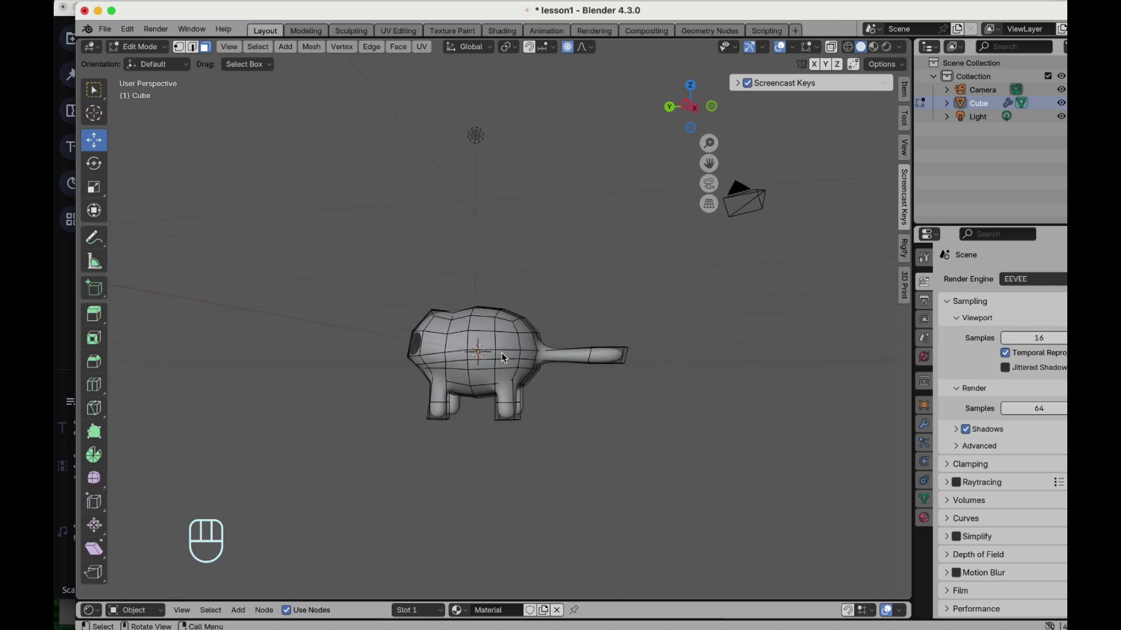
{"action": "scroll", "coordinate": [457, 335], "scroll_direction": "up", "scroll_amount": 4}
{"action": "left_click", "coordinate": [433, 367]}
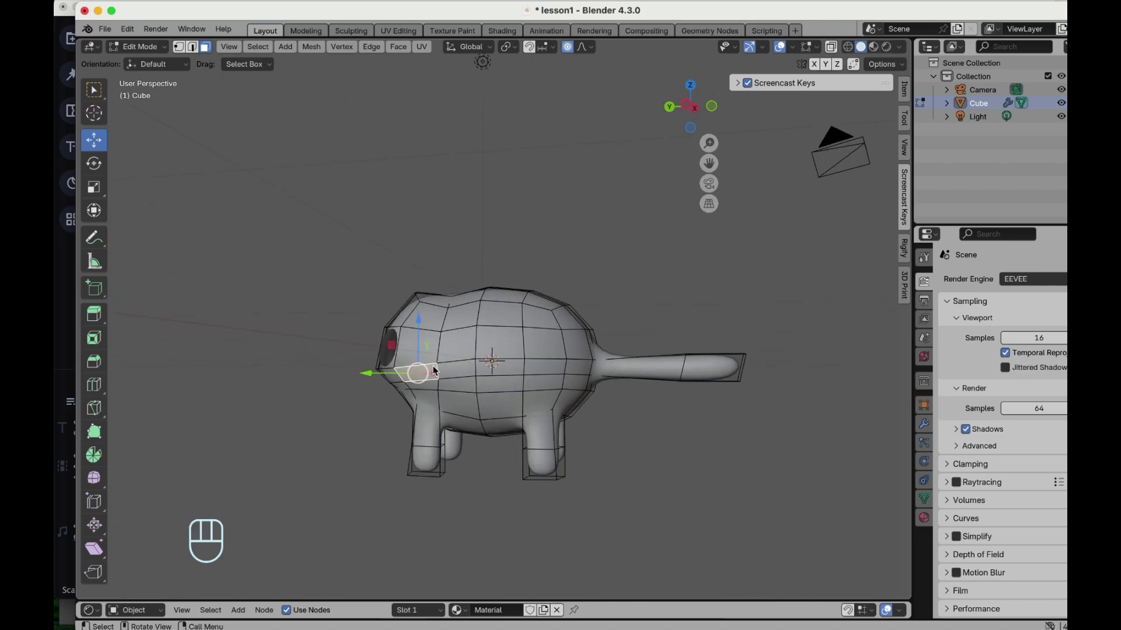
{"action": "scroll", "coordinate": [433, 367], "scroll_direction": "left", "scroll_amount": 5}
{"action": "scroll", "coordinate": [433, 370], "scroll_direction": "left", "scroll_amount": 6}
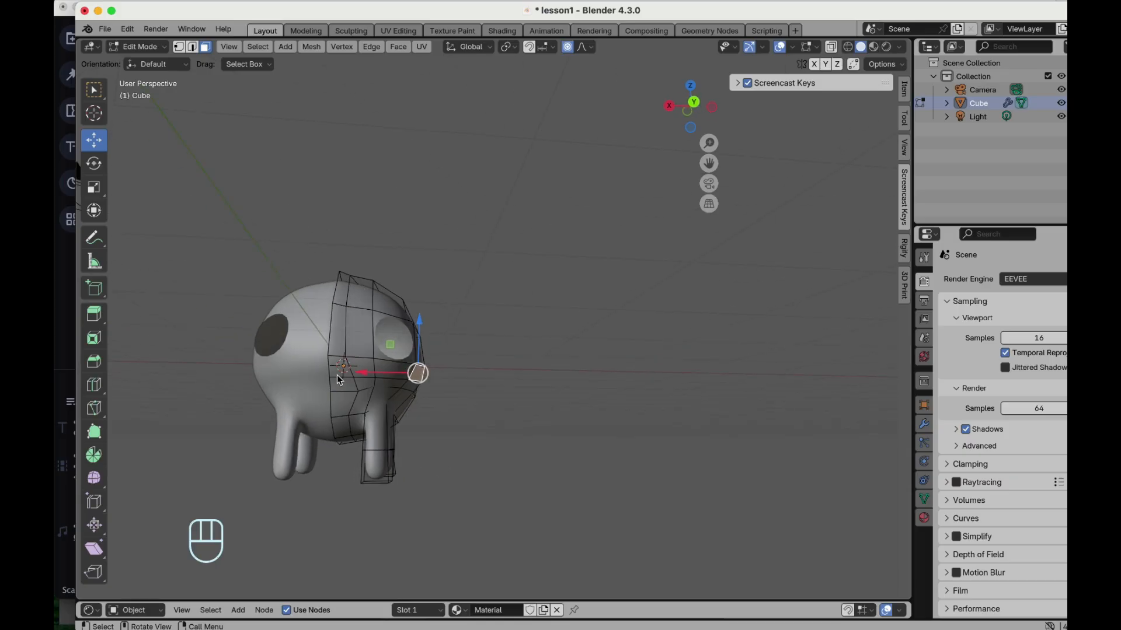
- Select a vertex on the side of the head and nudge it slightly with the Move tool
{"action": "left_click", "coordinate": [337, 380]}
{"action": "scroll", "coordinate": [332, 377], "scroll_direction": "left", "scroll_amount": 5}
{"action": "left_click_drag", "start_coordinate": [337, 335], "coordinate": [345, 335]}
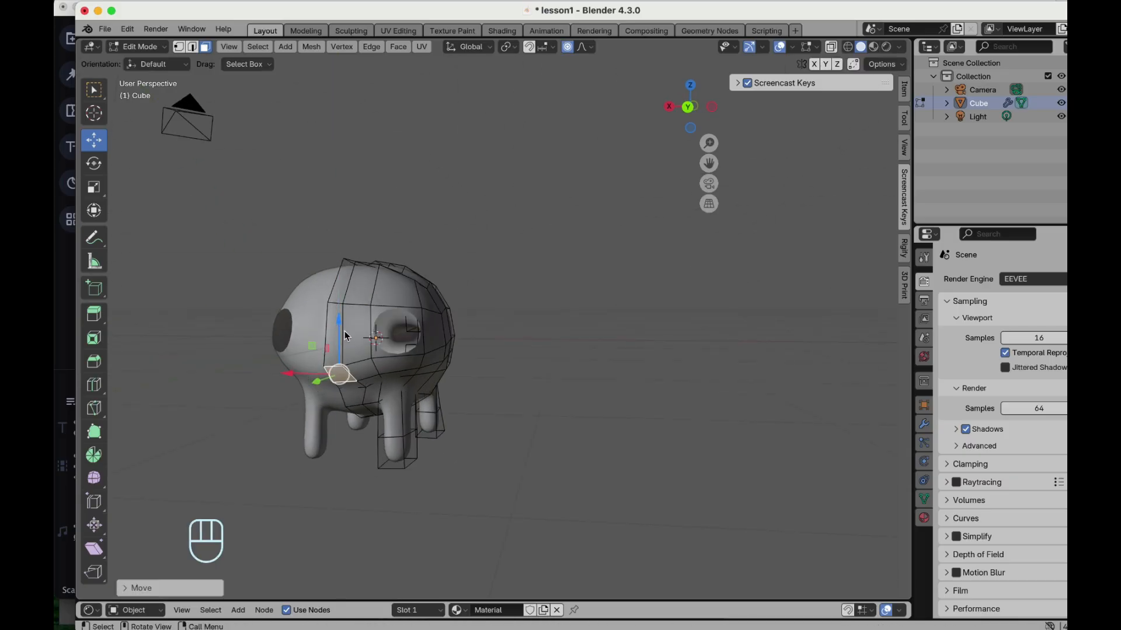
{"action": "left_click", "coordinate": [375, 371]}
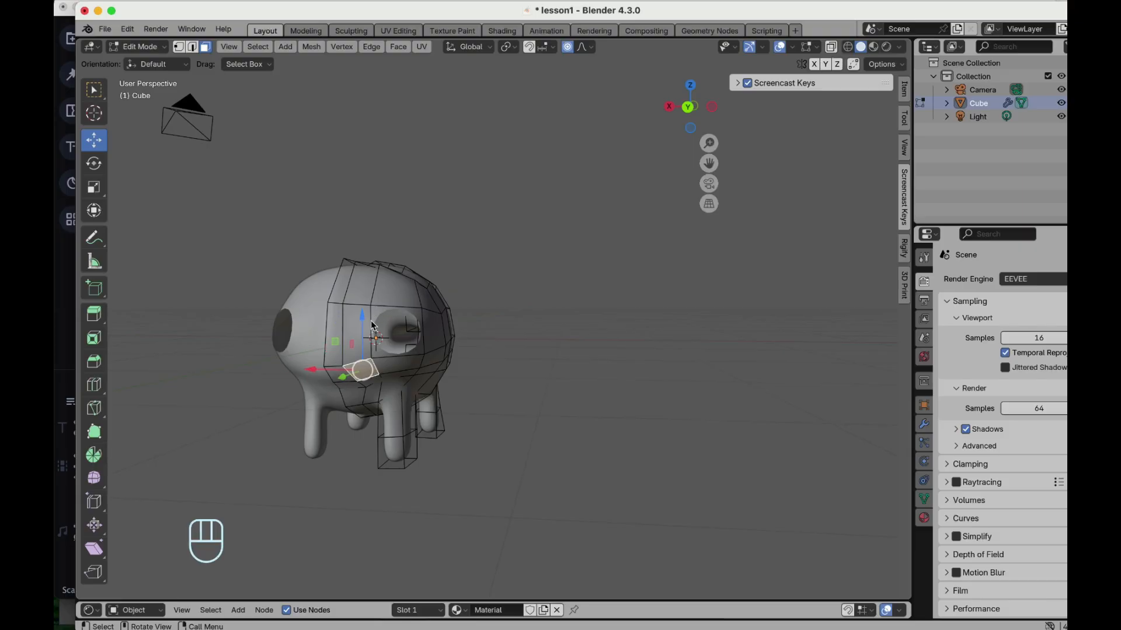
{"action": "left_click", "coordinate": [418, 325]}
{"action": "scroll", "coordinate": [417, 326], "scroll_direction": "right", "scroll_amount": 5}
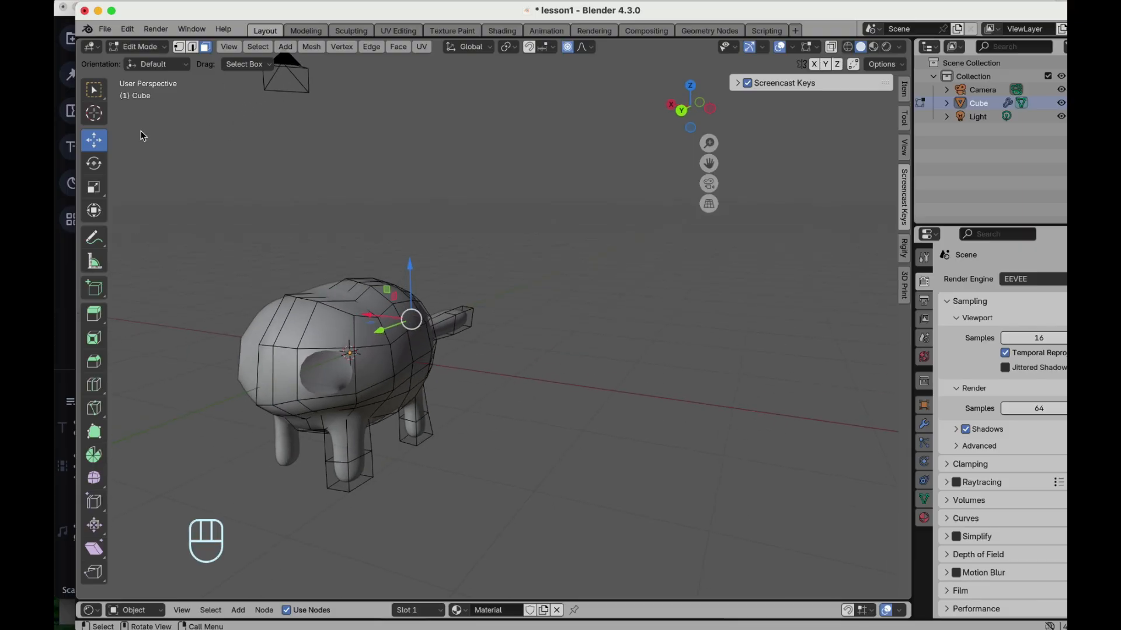
- Loop-select the front hole's edge, scale it up and move it along the Y axis
{"action": "left_click", "coordinate": [333, 350], "text": "alt+shift"}
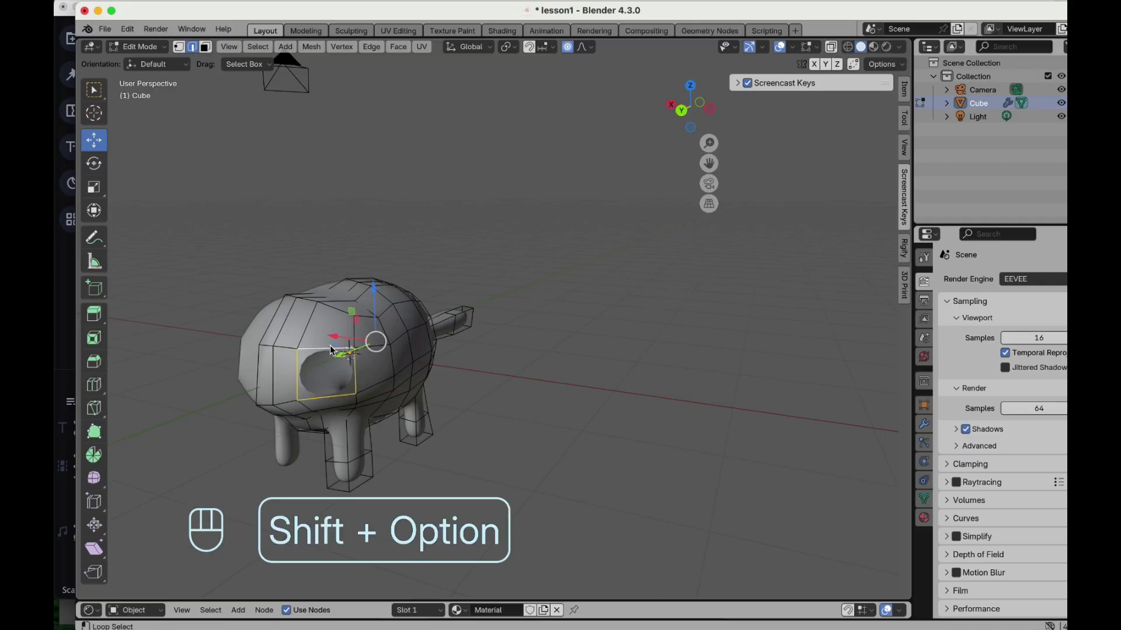
{"action": "key", "text": "s"}
{"action": "left_click", "coordinate": [496, 344]}
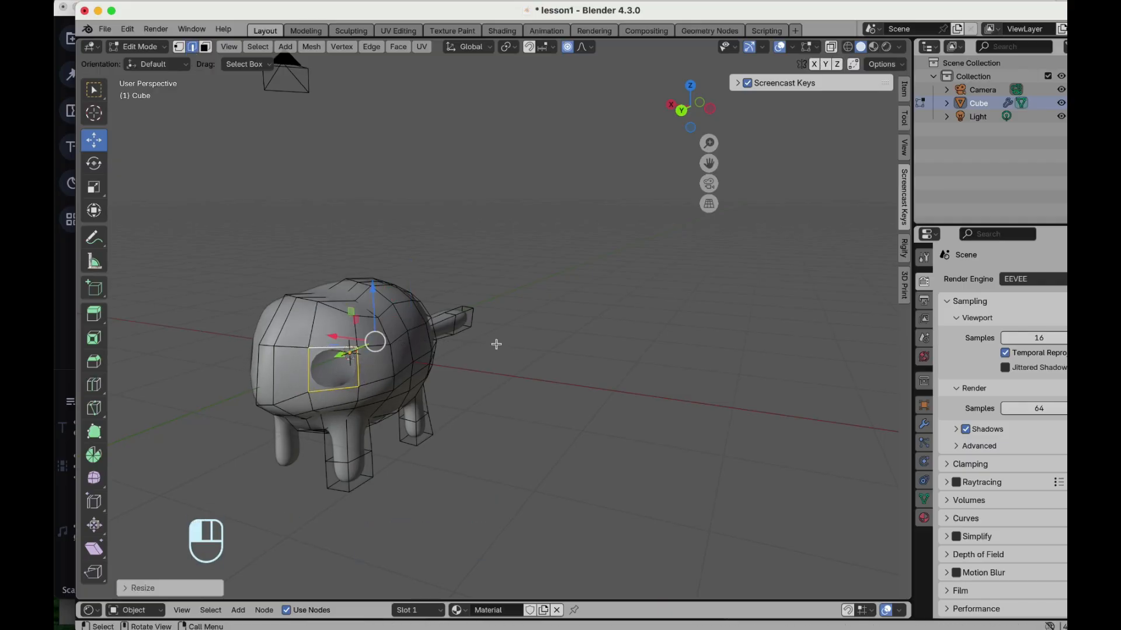
{"action": "key", "text": "g"}
{"action": "key", "text": "y"}
{"action": "left_click", "coordinate": [334, 365]}
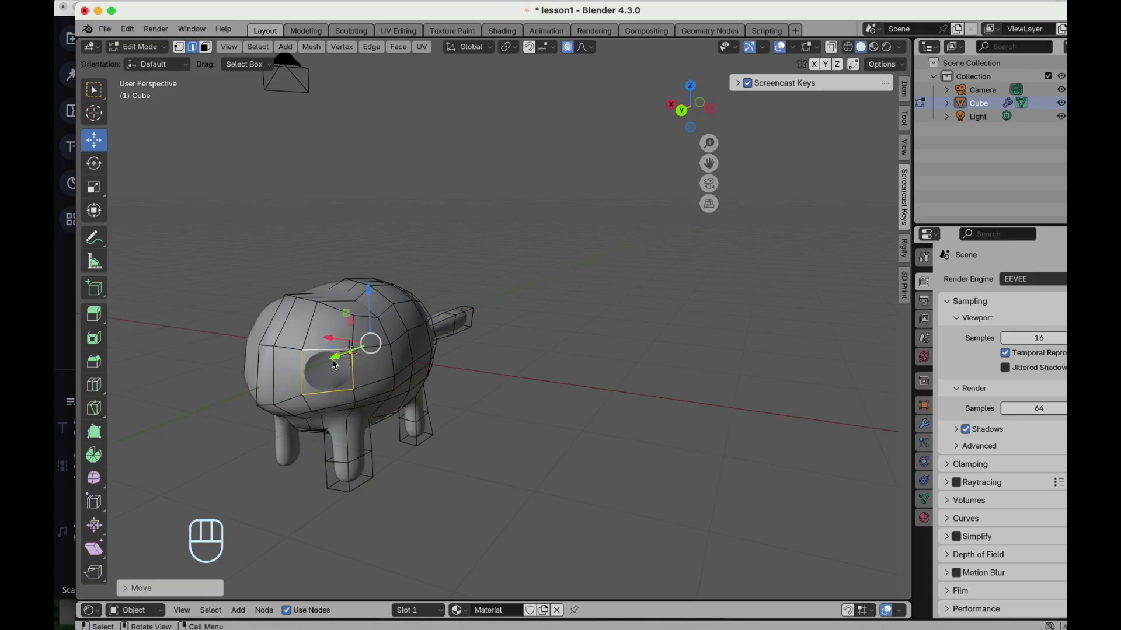
- Move the selected eye hole along the Y axis to reposition it on the side of the head
{"action": "middle_click_drag", "start_coordinate": [331, 341], "coordinate": [400, 372]}
{"action": "scroll", "coordinate": [510, 350], "scroll_direction": "down", "scroll_amount": 1}
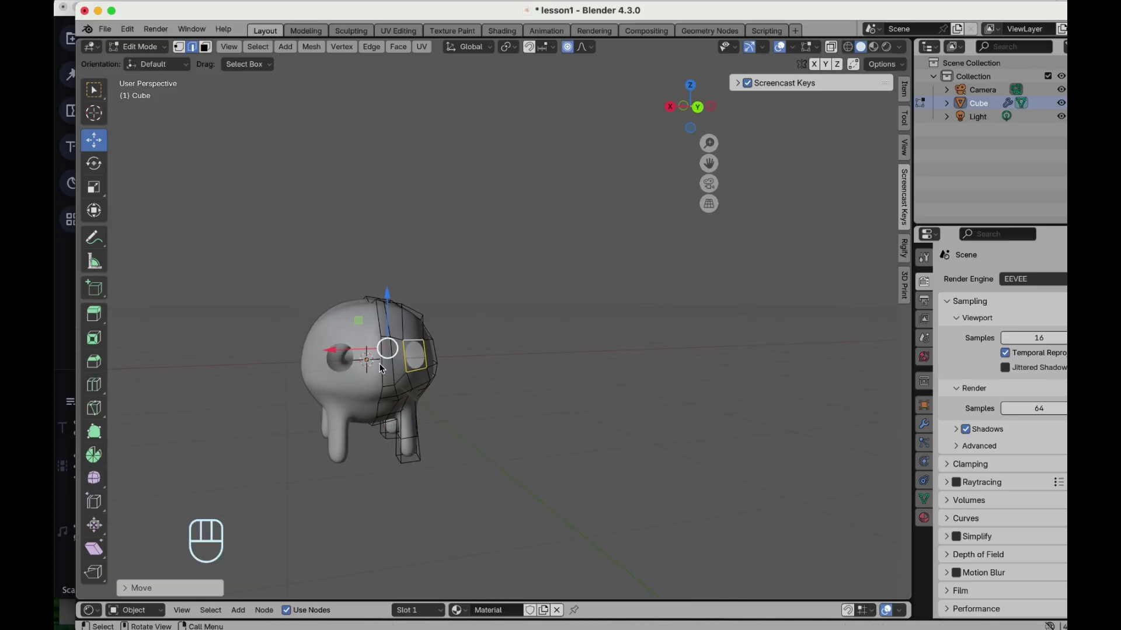
{"action": "scroll", "coordinate": [380, 364], "scroll_direction": "up", "scroll_amount": 2}
{"action": "scroll", "coordinate": [380, 363], "scroll_direction": "up", "scroll_amount": 1}
{"action": "middle_click_drag", "start_coordinate": [413, 386], "coordinate": [355, 343]}
{"action": "left_click_drag", "start_coordinate": [355, 338], "coordinate": [338, 337]}
{"action": "scroll", "coordinate": [339, 339], "scroll_direction": "right", "scroll_amount": 5}
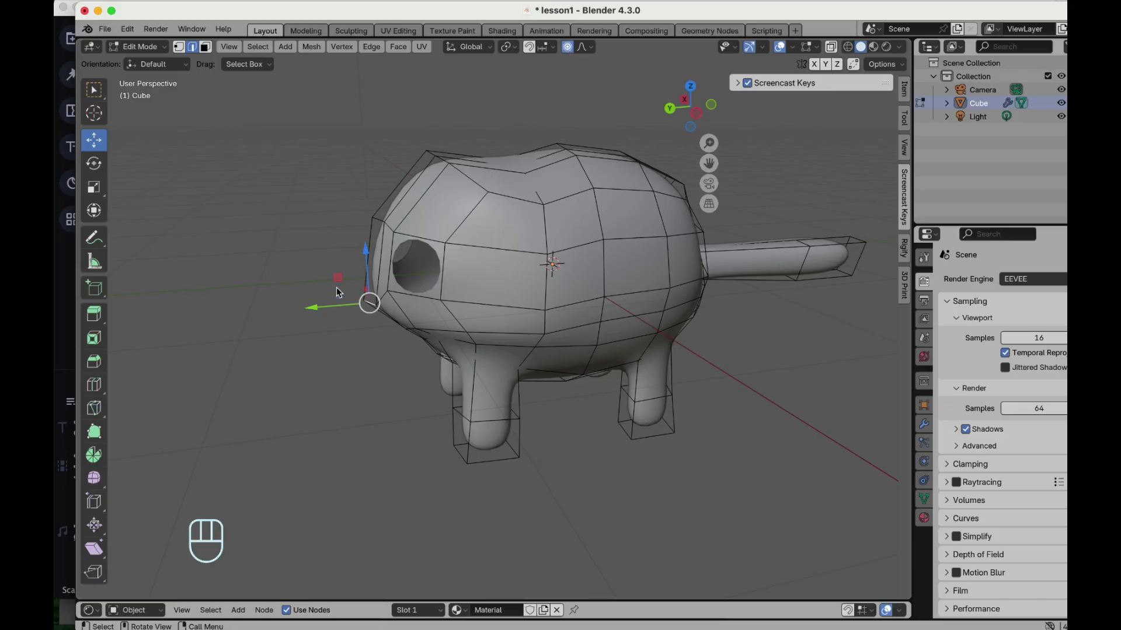
{"action": "left_click_drag", "start_coordinate": [304, 311], "coordinate": [284, 309]}
{"action": "scroll", "coordinate": [411, 317], "scroll_direction": "left", "scroll_amount": 10}
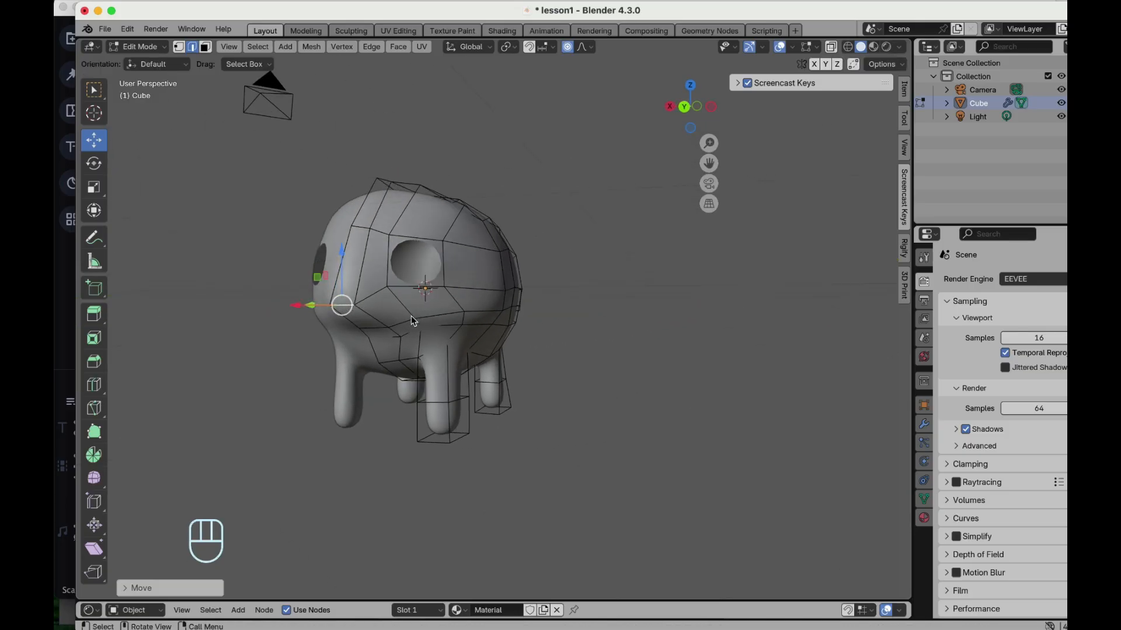
{"action": "scroll", "coordinate": [411, 317], "scroll_direction": "right", "scroll_amount": 3}
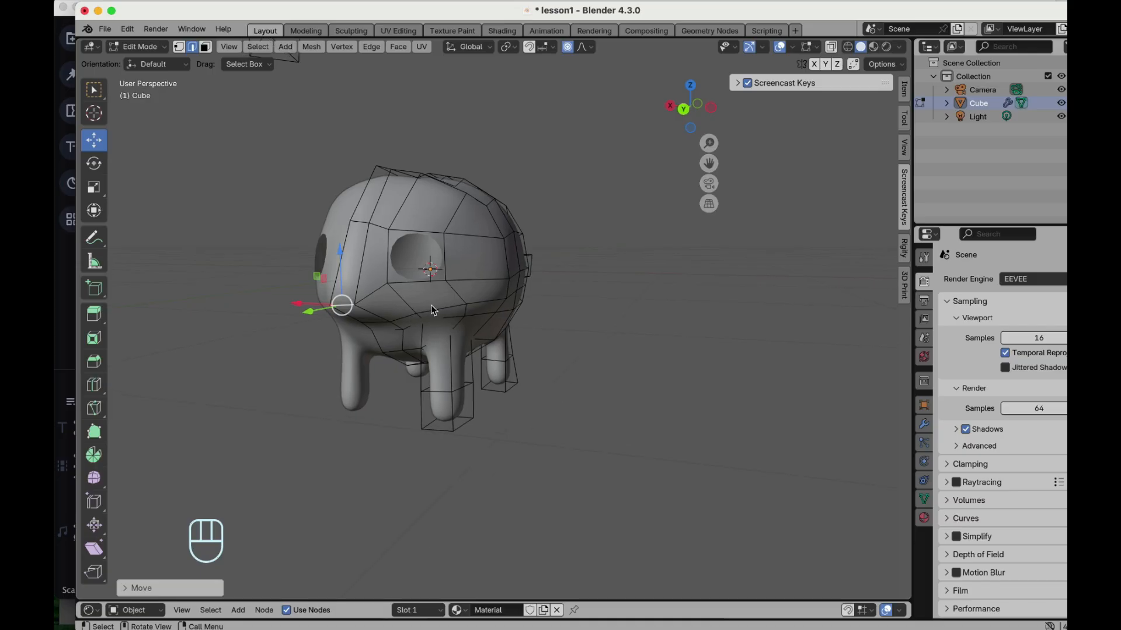
- Insert a vertical loop cut around the head and front leg, then return to the Move tool
{"action": "left_click", "coordinate": [433, 311]}
{"action": "scroll", "coordinate": [433, 311], "scroll_direction": "up", "scroll_amount": 3}
{"action": "scroll", "coordinate": [433, 311], "scroll_direction": "left", "scroll_amount": 8}
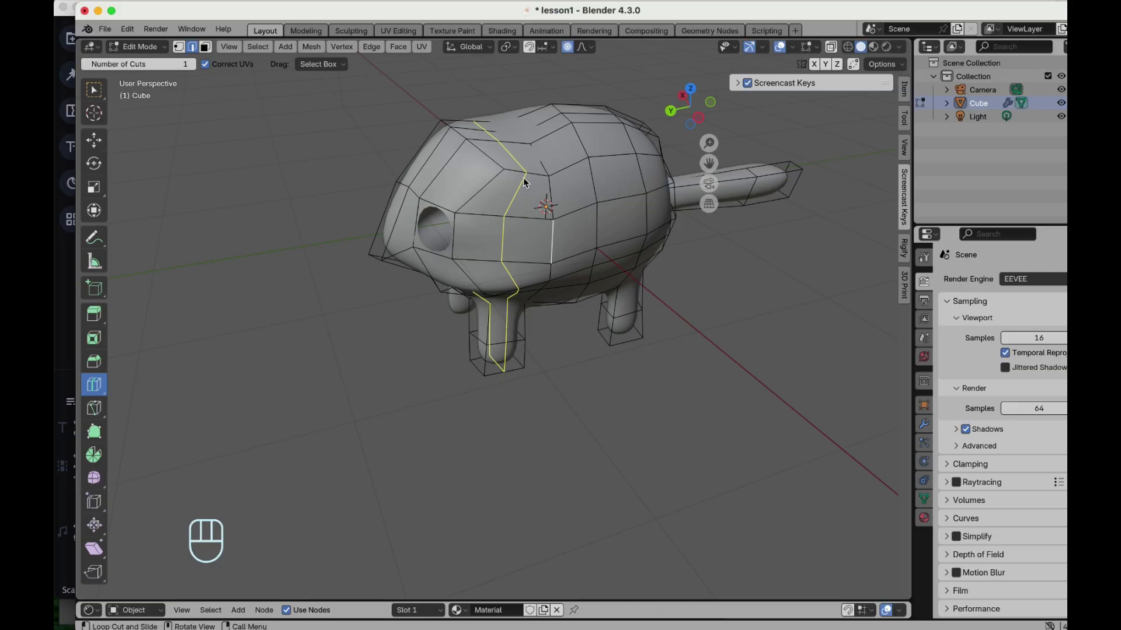
{"action": "left_click", "coordinate": [523, 178]}
{"action": "scroll", "coordinate": [523, 177], "scroll_direction": "down", "scroll_amount": 5}
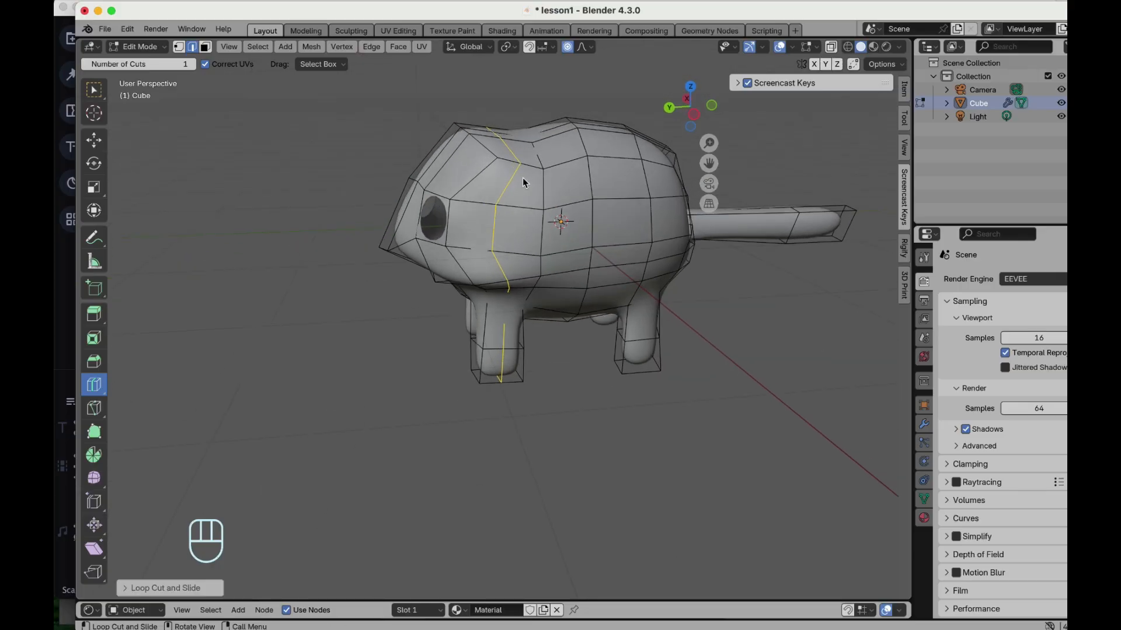
{"action": "scroll", "coordinate": [523, 178], "scroll_direction": "up", "scroll_amount": 5}
{"action": "left_click", "coordinate": [99, 144]}
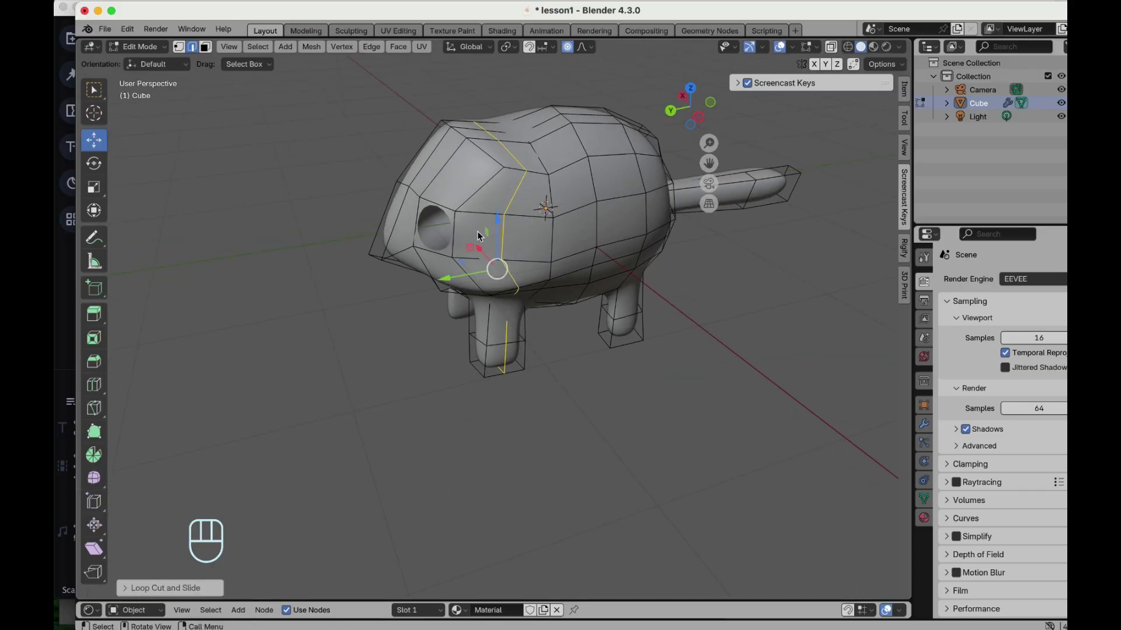
- Reshape the head by selecting several of its vertices and moving them slightly along the X and Y axes
{"action": "left_click", "coordinate": [506, 243]}
{"action": "scroll", "coordinate": [506, 243], "scroll_direction": "left", "scroll_amount": 10}
{"action": "left_click_drag", "start_coordinate": [466, 234], "coordinate": [480, 235]}
{"action": "scroll", "coordinate": [486, 235], "scroll_direction": "down", "scroll_amount": 5}
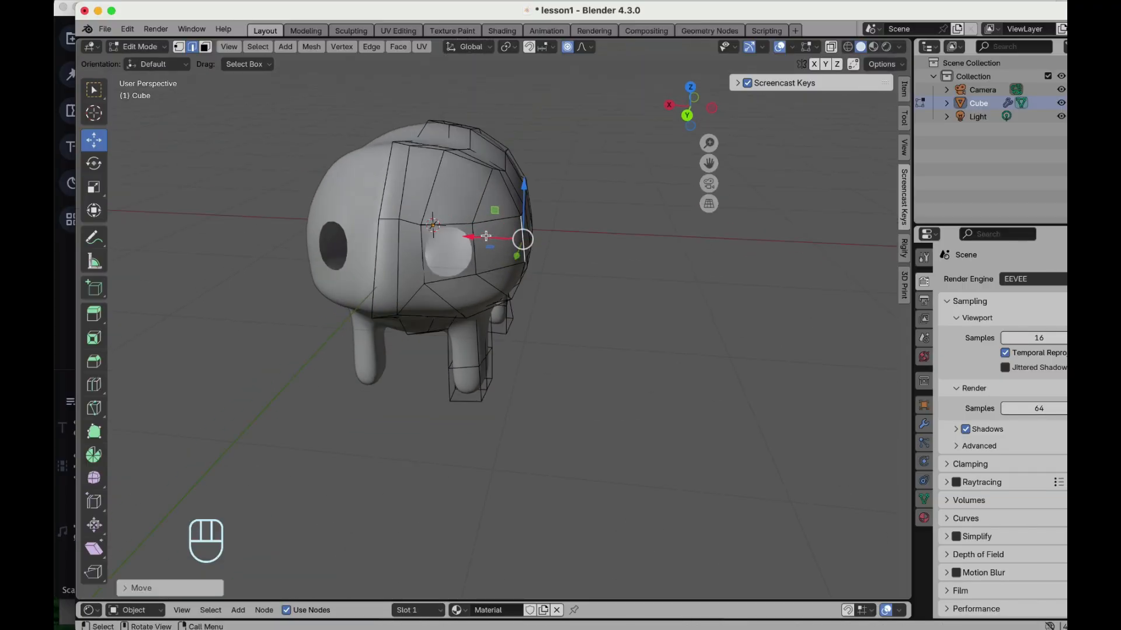
{"action": "scroll", "coordinate": [485, 171], "scroll_direction": "up", "scroll_amount": 5}
{"action": "left_click", "coordinate": [485, 170]}
{"action": "scroll", "coordinate": [478, 165], "scroll_direction": "down", "scroll_amount": 4}
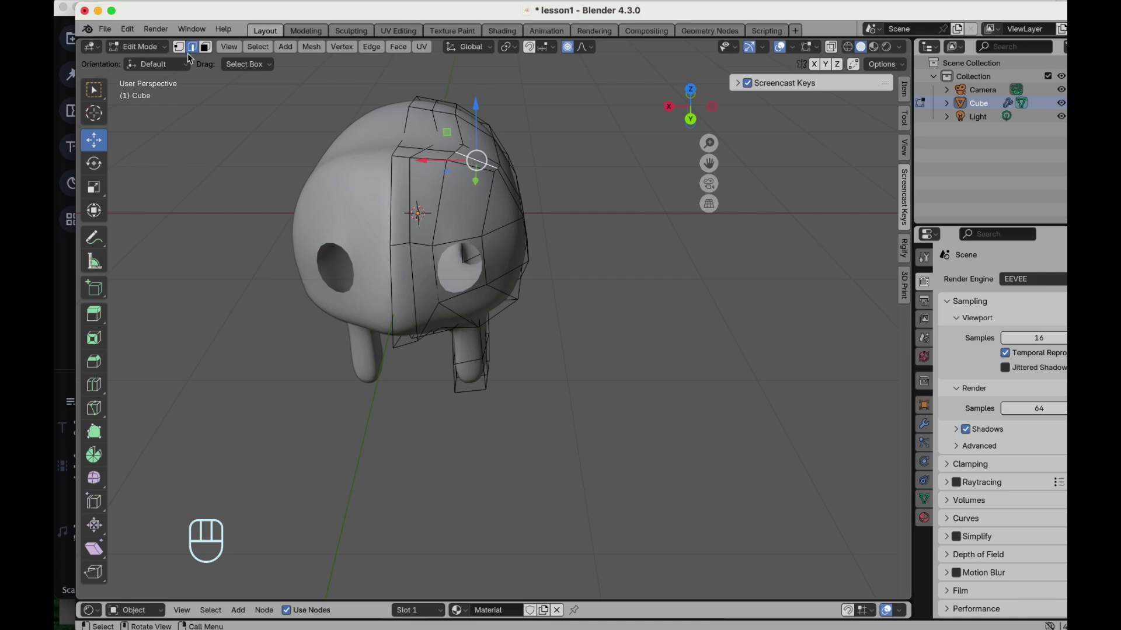
{"action": "left_click_drag", "start_coordinate": [480, 153], "coordinate": [412, 121]}
{"action": "left_click", "coordinate": [422, 150]}
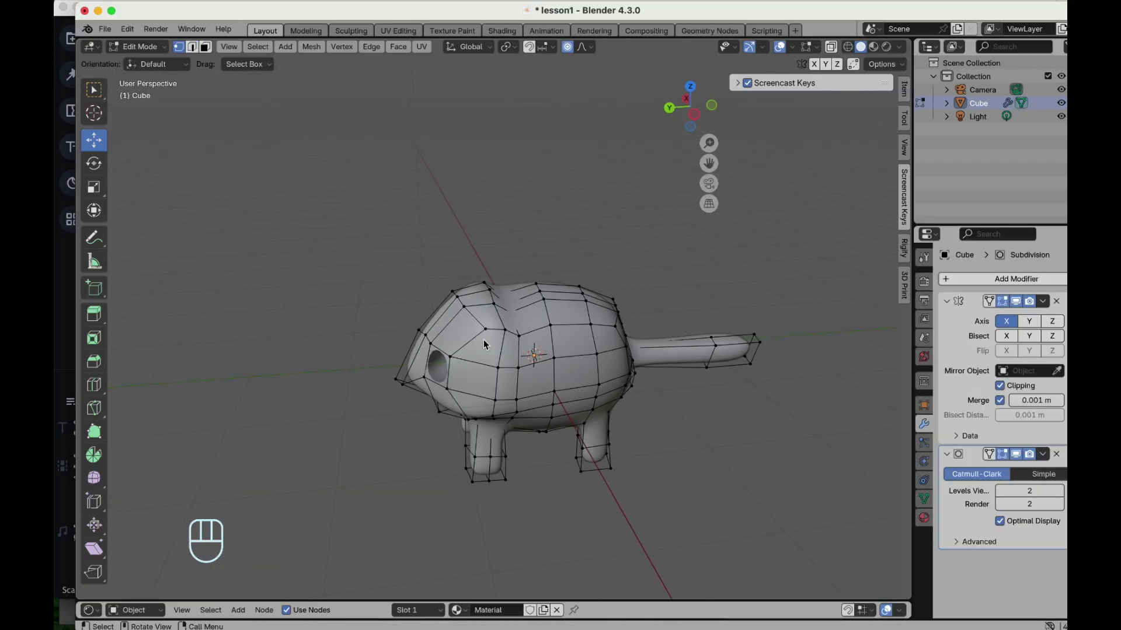
{"action": "scroll", "coordinate": [483, 345], "scroll_direction": "up", "scroll_amount": 5}
{"action": "scroll", "coordinate": [483, 345], "scroll_direction": "right", "scroll_amount": 5}
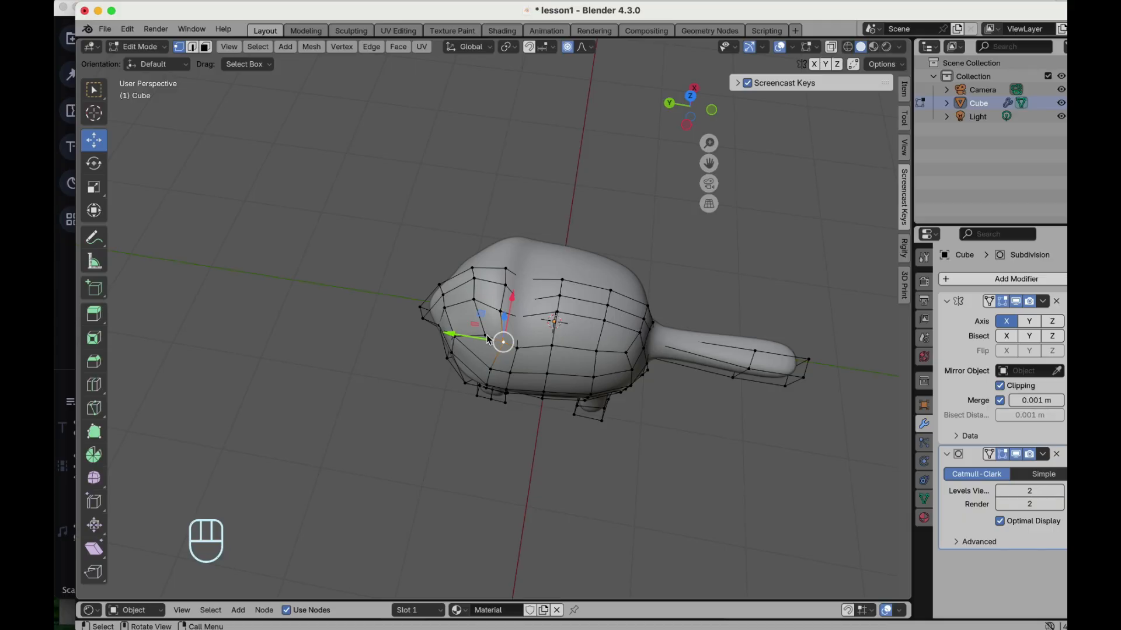
{"action": "left_click", "coordinate": [487, 338]}
{"action": "left_click_drag", "start_coordinate": [461, 337], "coordinate": [452, 335]}
{"action": "scroll", "coordinate": [510, 311], "scroll_direction": "left", "scroll_amount": 10}
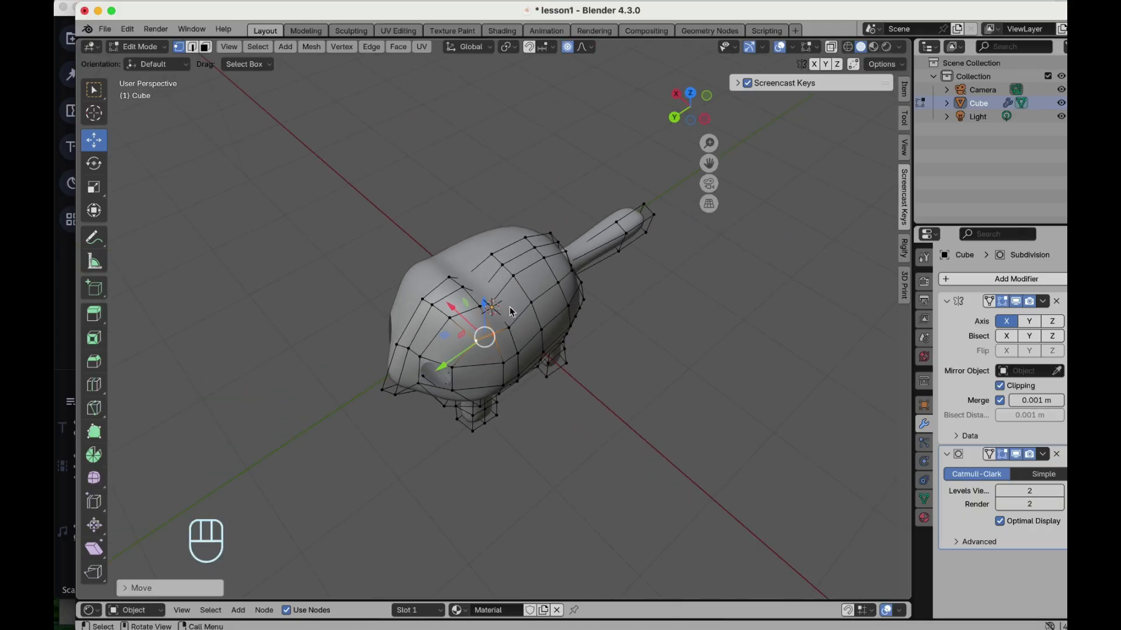
- Delete a face on top of the head to open a hole for an ear
{"action": "left_click", "coordinate": [474, 312]}
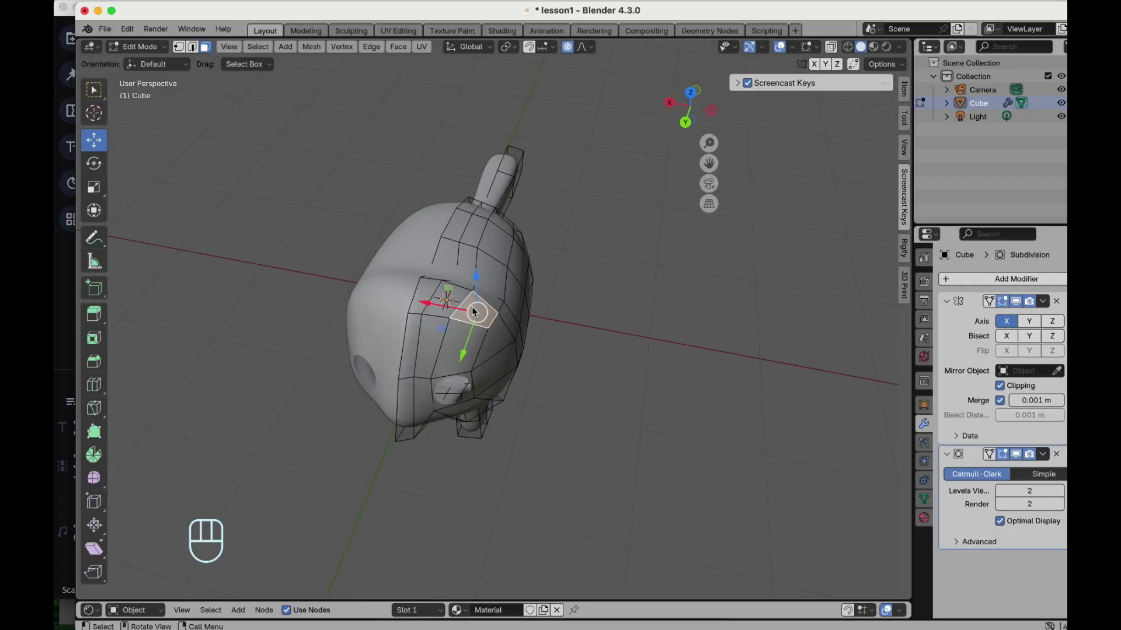
{"action": "key", "text": "x"}
{"action": "left_click", "coordinate": [471, 246]}
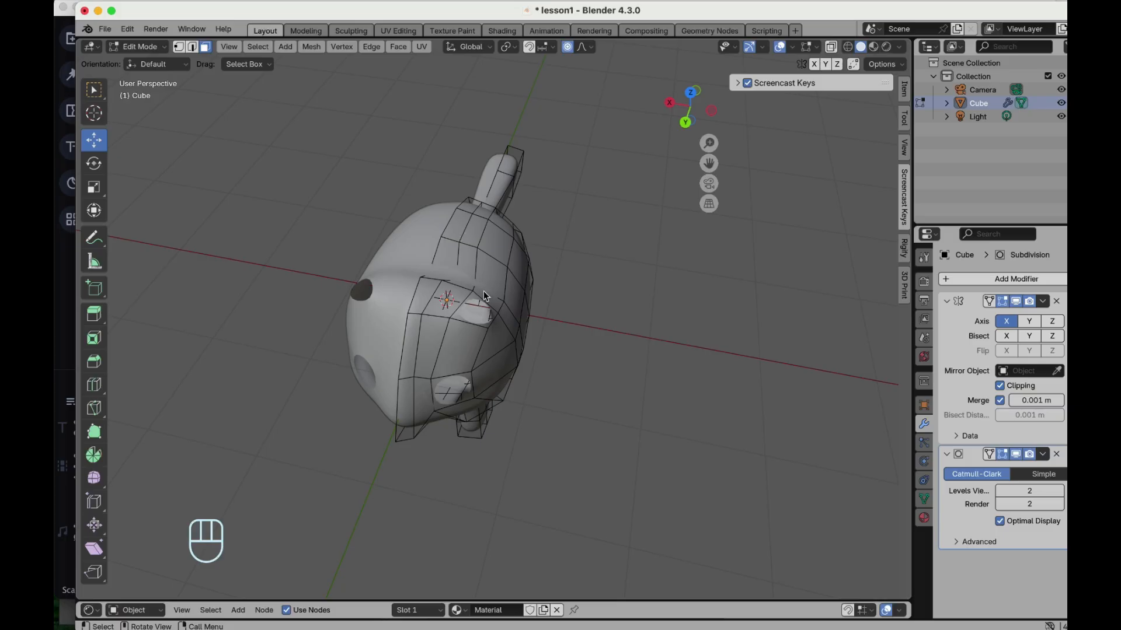
- Select the ear hole's edge loop and extrude it upward into an ear
{"action": "scroll", "coordinate": [485, 307], "scroll_direction": "up", "scroll_amount": 5}
{"action": "scroll", "coordinate": [485, 307], "scroll_direction": "up", "scroll_amount": 10}
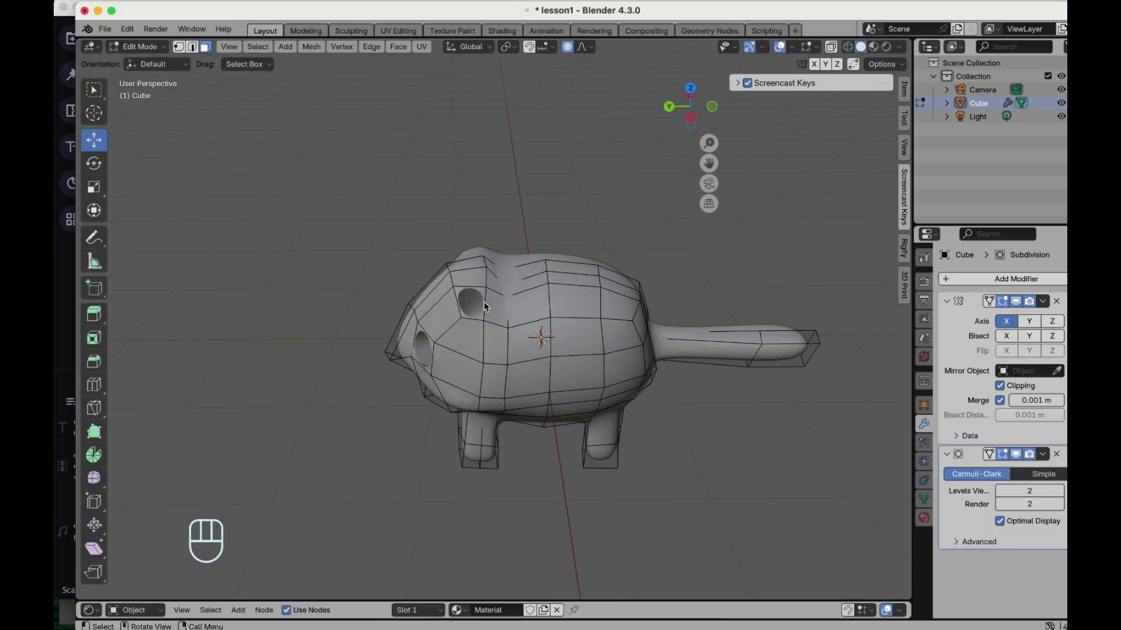
{"action": "scroll", "coordinate": [467, 281], "scroll_direction": "up", "scroll_amount": 3}
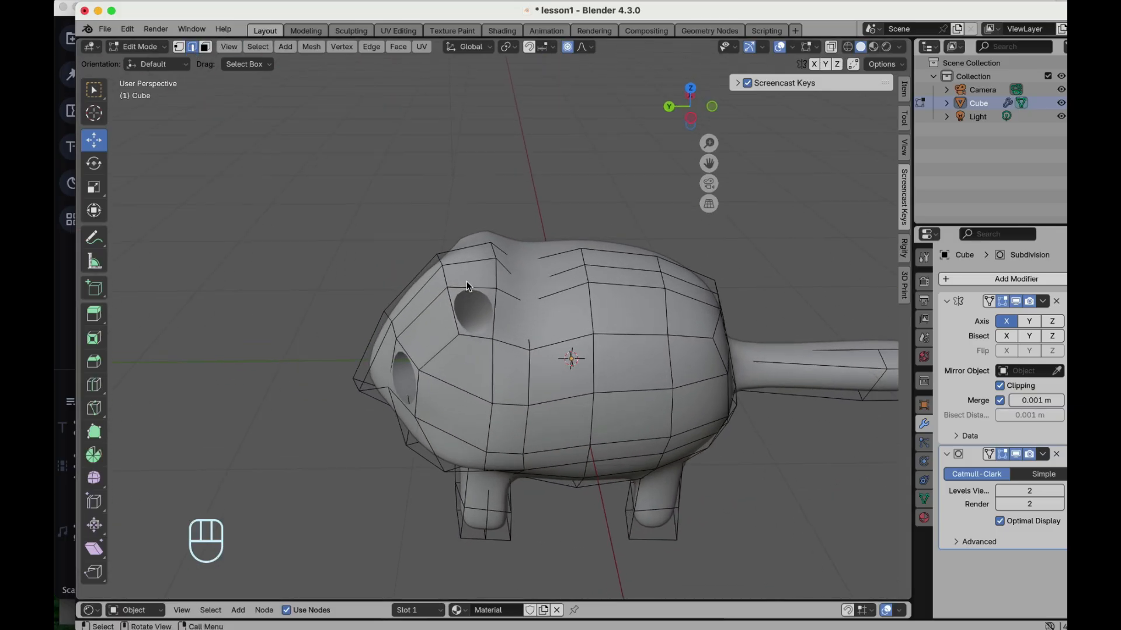
{"action": "left_click", "coordinate": [455, 311], "text": "alt+shift"}
{"action": "scroll", "coordinate": [488, 258], "scroll_direction": "left", "scroll_amount": 10}
{"action": "key", "text": "e"}
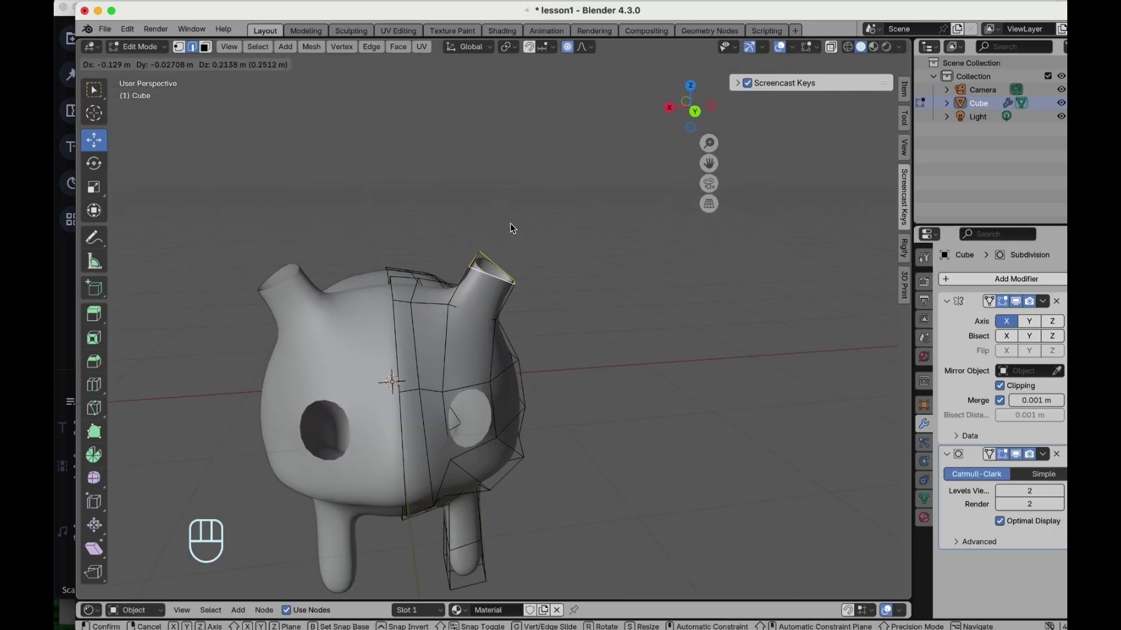
{"action": "left_click", "coordinate": [510, 223]}
- Taper the ear by scaling its top loop to about 0.42 with proportional editing, then fill the tip
{"action": "scroll", "coordinate": [510, 223], "scroll_direction": "left", "scroll_amount": 5}
{"action": "key", "text": "s"}
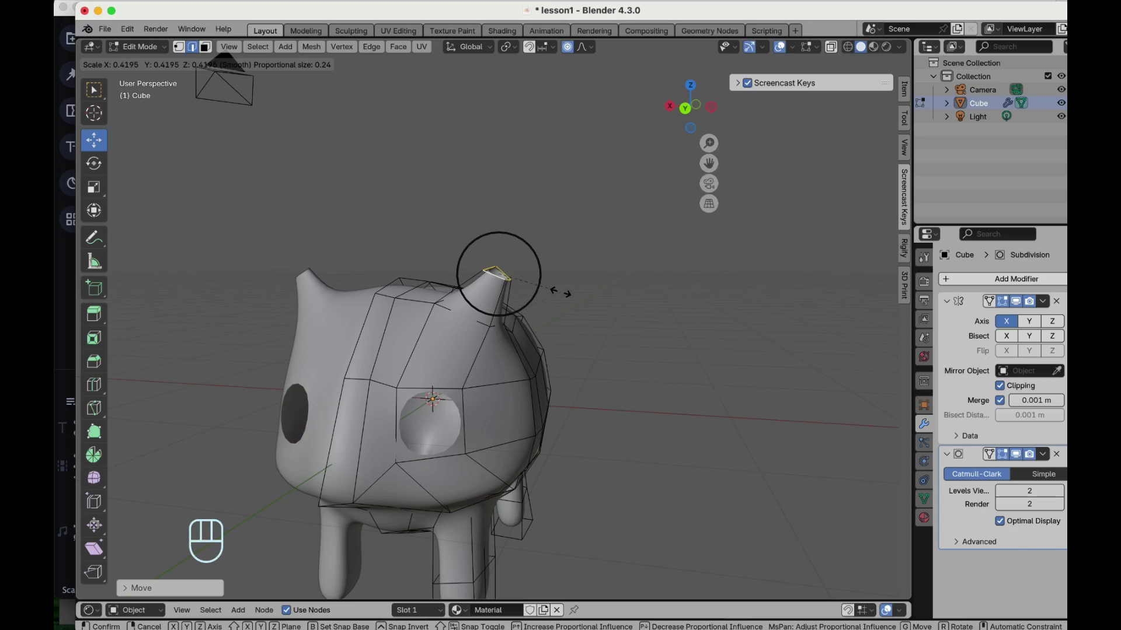
{"action": "scroll", "coordinate": [555, 280], "scroll_direction": "left", "scroll_amount": 5}
{"action": "left_click", "coordinate": [544, 264]}
{"action": "scroll", "coordinate": [545, 263], "scroll_direction": "right", "scroll_amount": 5}
{"action": "key", "text": "f"}
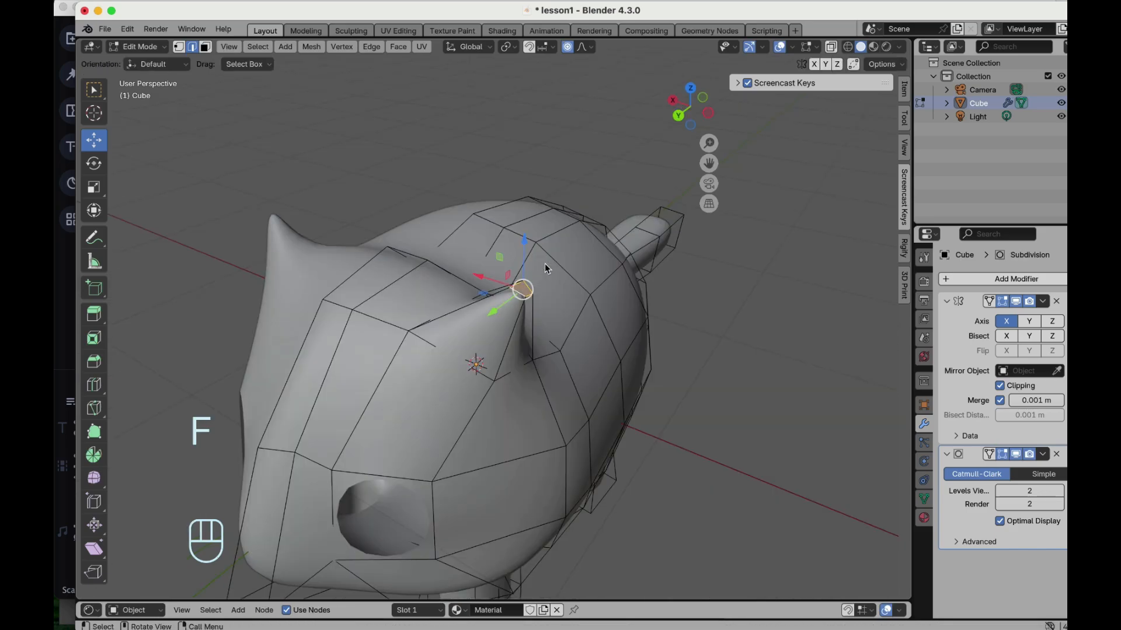
- Orbit around the head to examine the shape of the new ears
{"action": "scroll", "coordinate": [545, 264], "scroll_direction": "up", "scroll_amount": 5}
{"action": "left_click", "coordinate": [462, 331]}
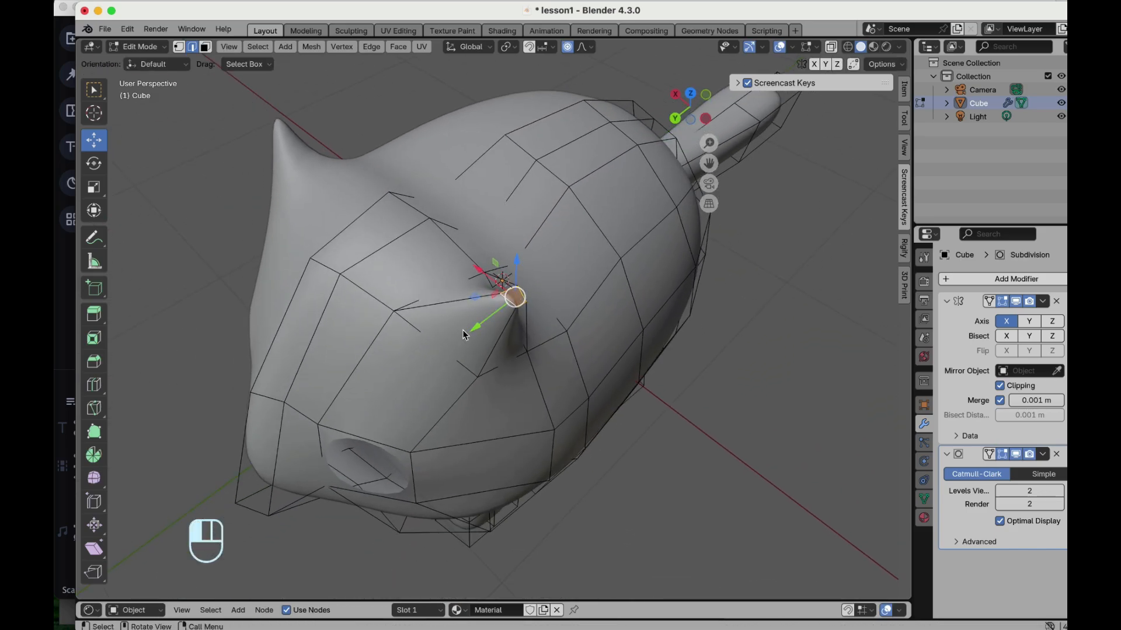
{"action": "scroll", "coordinate": [462, 330], "scroll_direction": "down", "scroll_amount": 10}
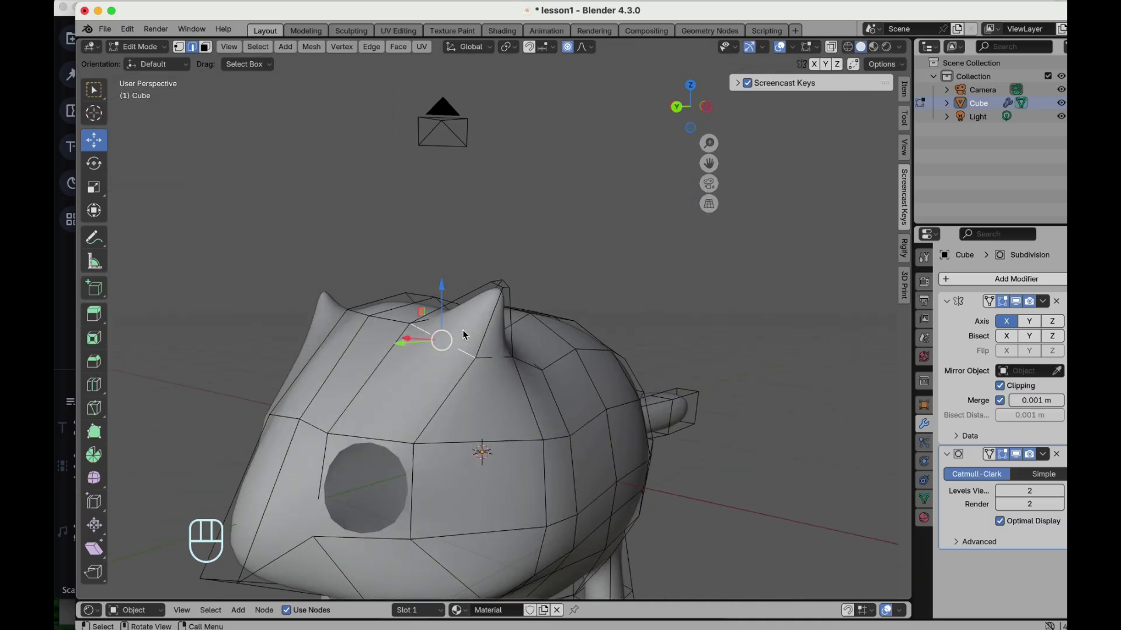
{"action": "scroll", "coordinate": [463, 330], "scroll_direction": "down", "scroll_amount": 5}
{"action": "scroll", "coordinate": [506, 254], "scroll_direction": "right", "scroll_amount": 8}
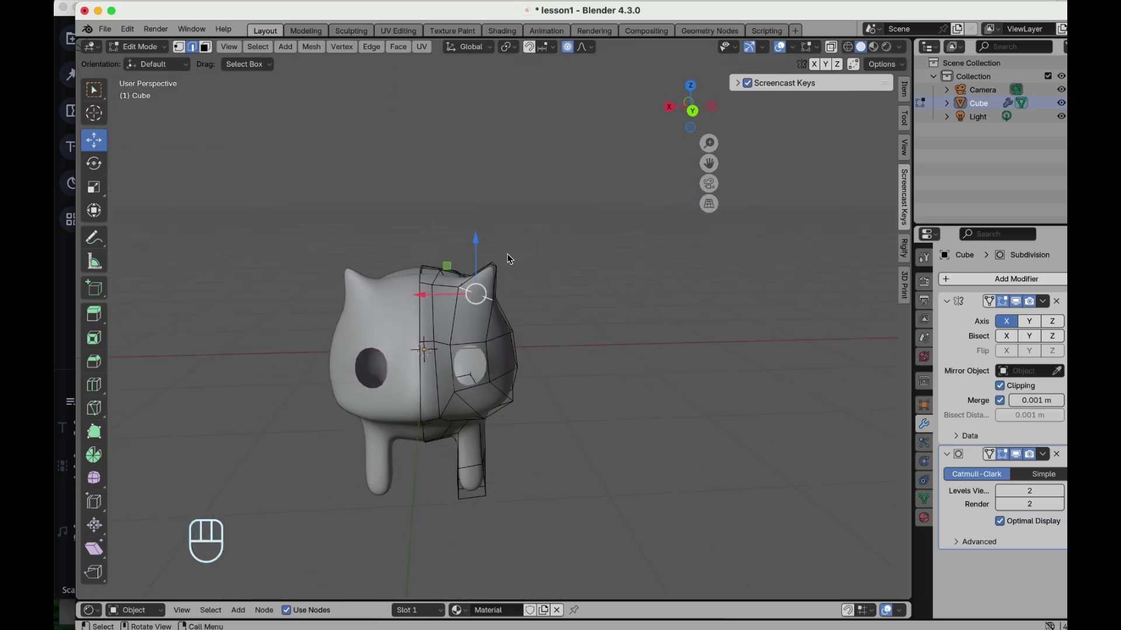
{"action": "scroll", "coordinate": [507, 254], "scroll_direction": "right", "scroll_amount": 10}
{"action": "scroll", "coordinate": [506, 254], "scroll_direction": "right", "scroll_amount": 10}
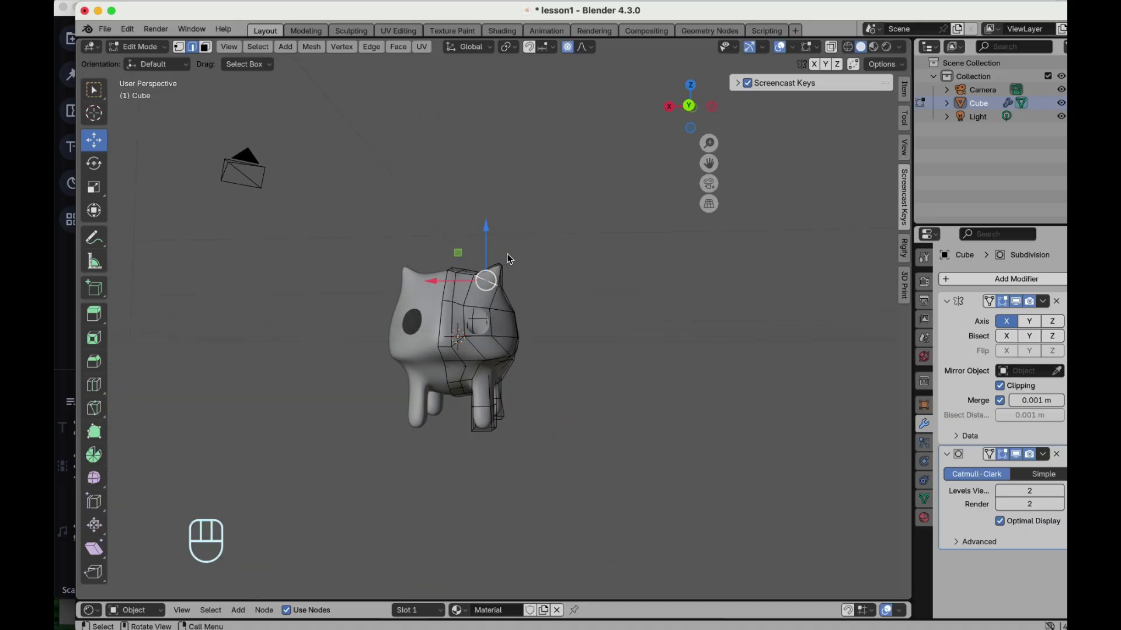
{"action": "scroll", "coordinate": [506, 254], "scroll_direction": "right", "scroll_amount": 10}
{"action": "scroll", "coordinate": [515, 236], "scroll_direction": "up", "scroll_amount": 3}
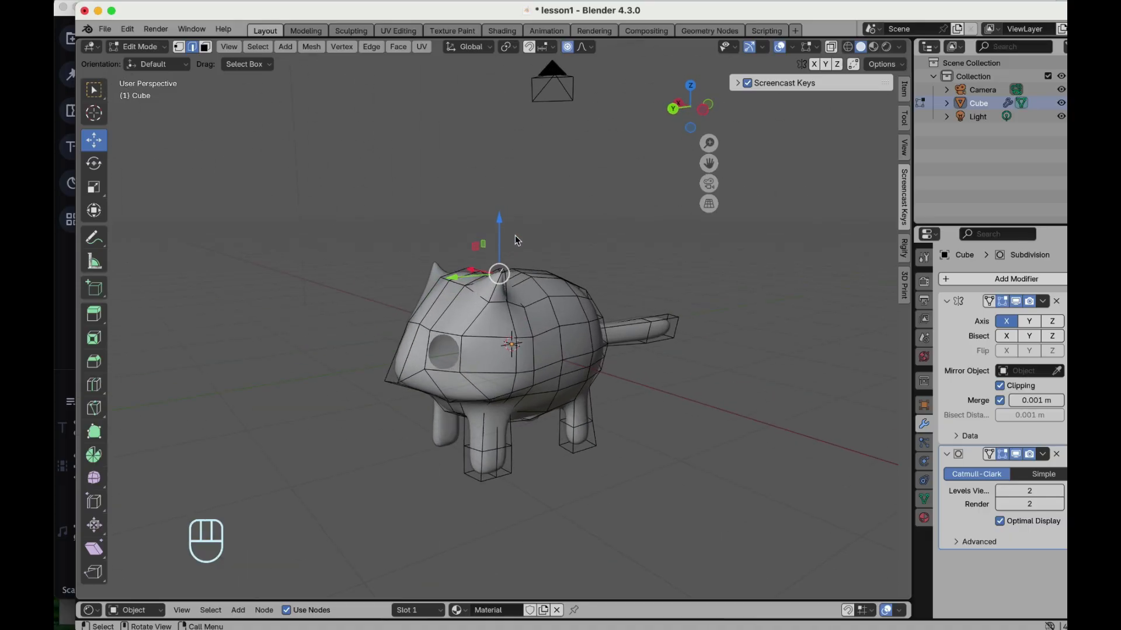
{"action": "scroll", "coordinate": [514, 236], "scroll_direction": "right", "scroll_amount": 10}
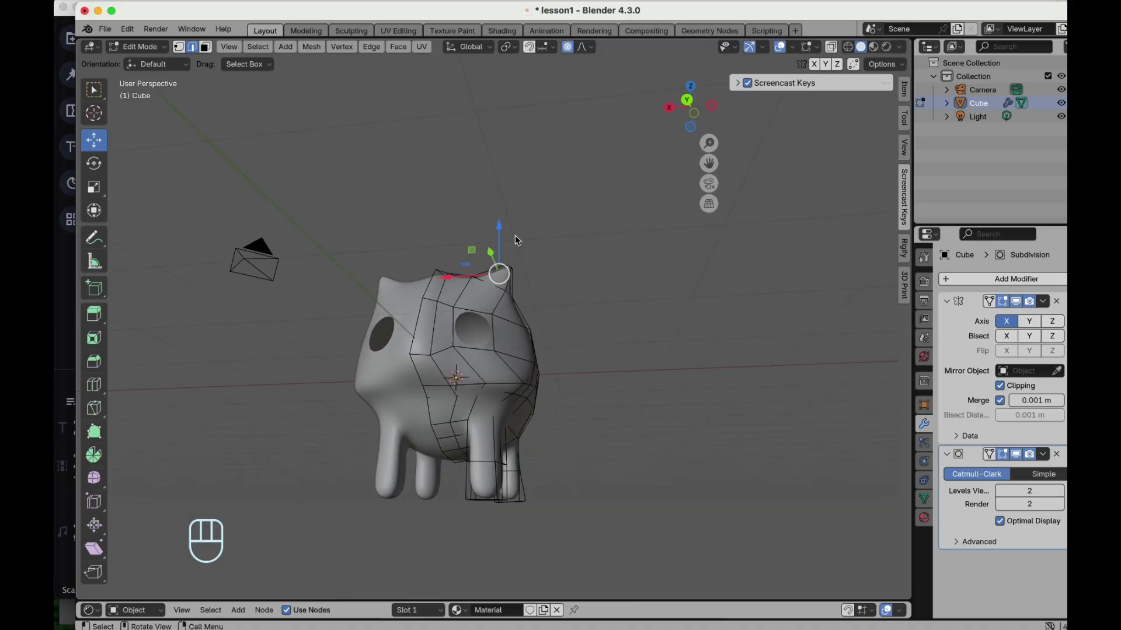
{"action": "scroll", "coordinate": [515, 236], "scroll_direction": "right", "scroll_amount": 5}
{"action": "scroll", "coordinate": [419, 403], "scroll_direction": "up", "scroll_amount": 3}
- Select the face at the eye, extrude it and move it along the Y axis with proportional editing turned off
{"action": "left_click_drag", "start_coordinate": [421, 367], "coordinate": [423, 370]}
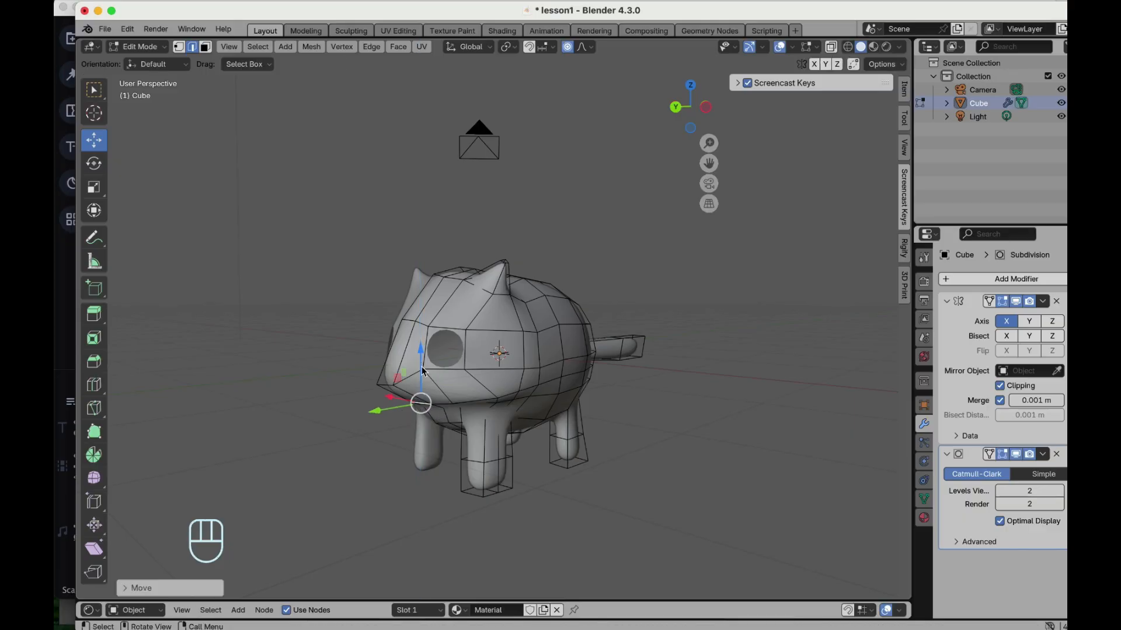
{"action": "scroll", "coordinate": [467, 404], "scroll_direction": "left", "scroll_amount": 10}
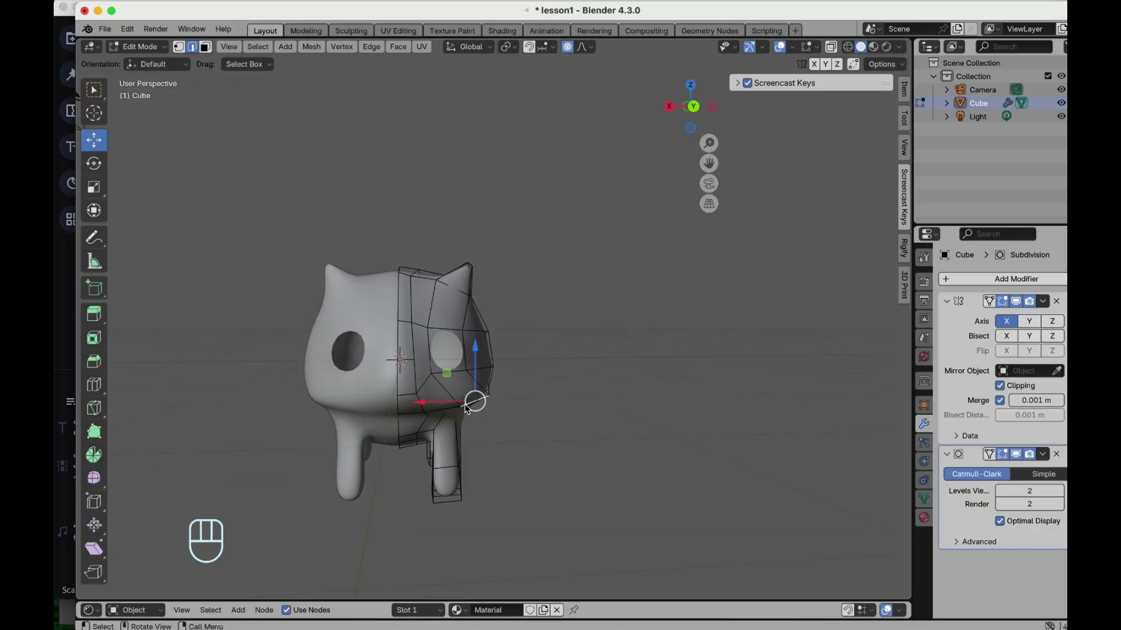
{"action": "scroll", "coordinate": [467, 407], "scroll_direction": "right", "scroll_amount": 10}
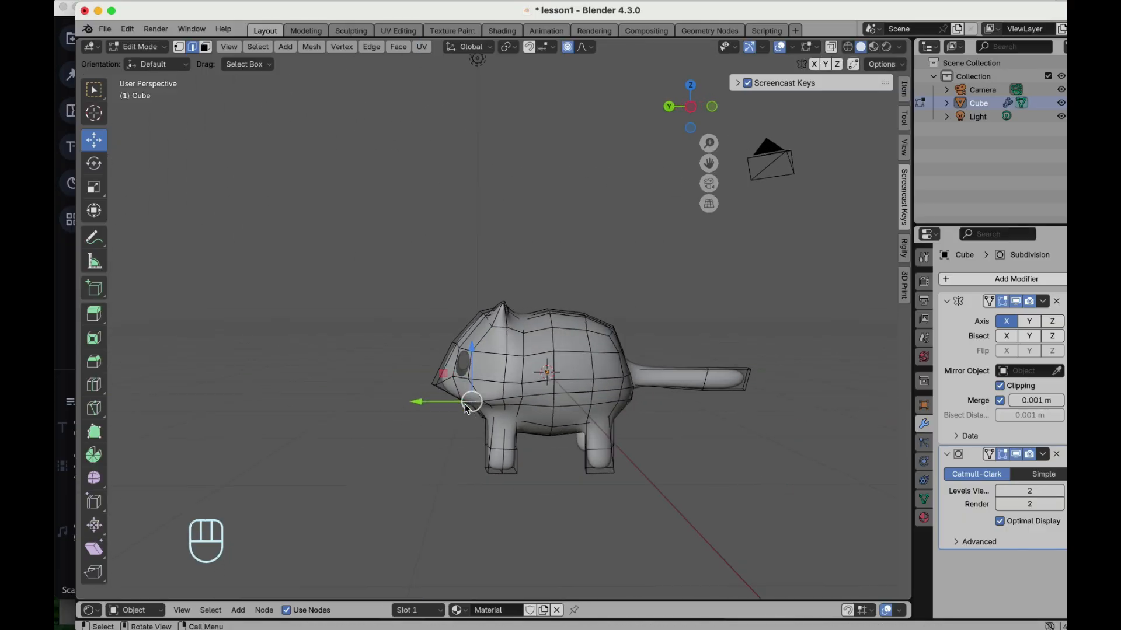
{"action": "left_click", "coordinate": [470, 344], "text": "alt+shift"}
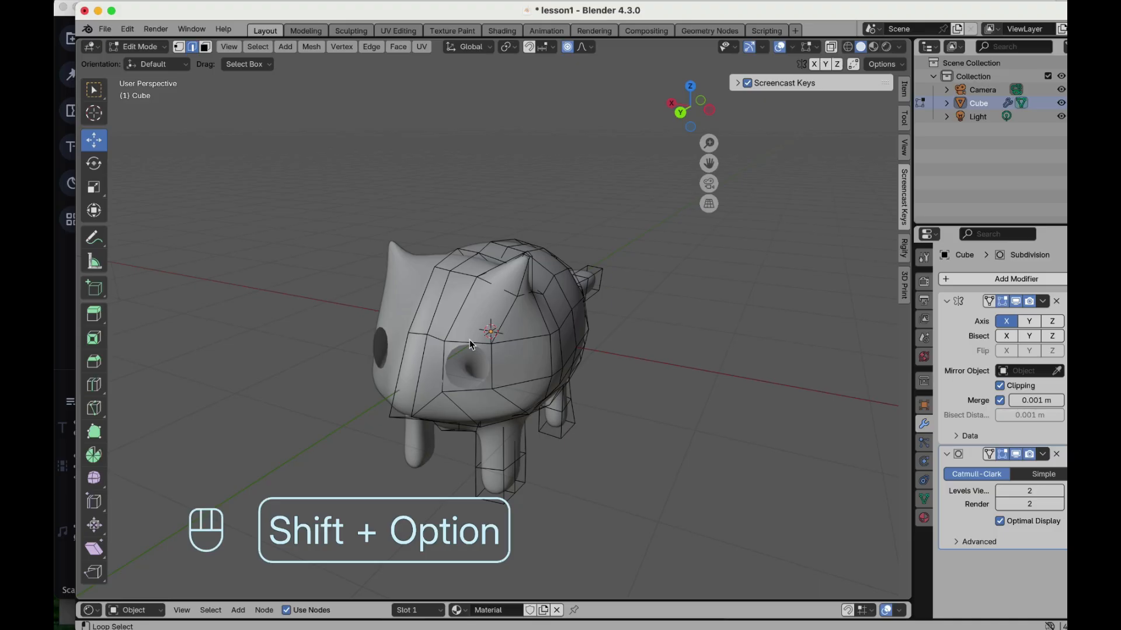
{"action": "scroll", "coordinate": [470, 344], "scroll_direction": "right", "scroll_amount": 10}
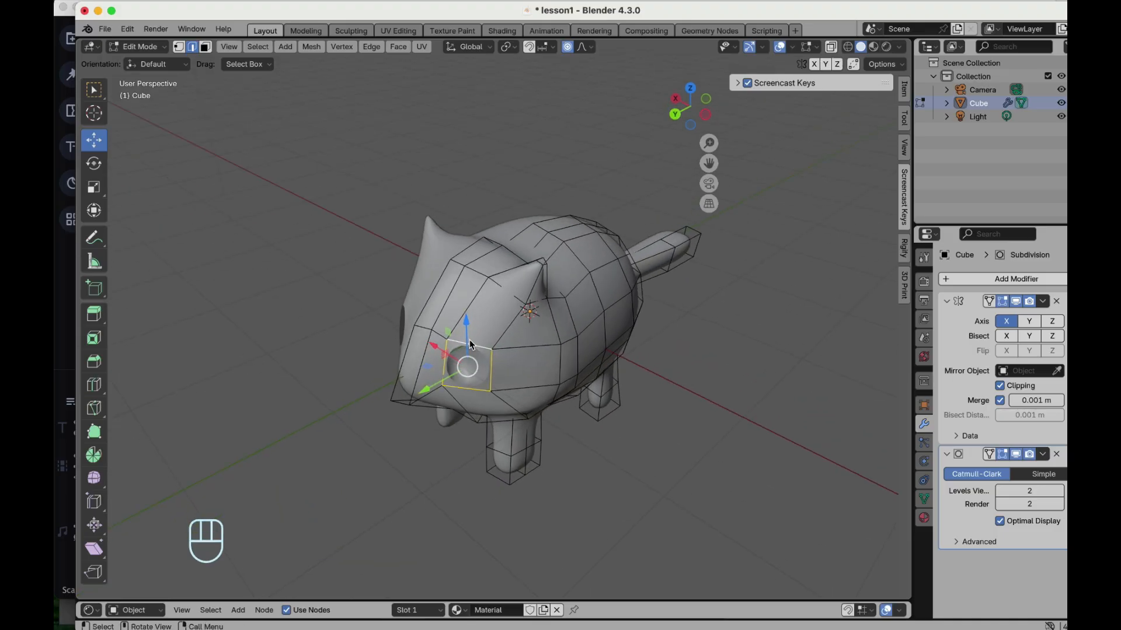
{"action": "key", "text": "e"}
{"action": "left_click", "coordinate": [469, 340]}
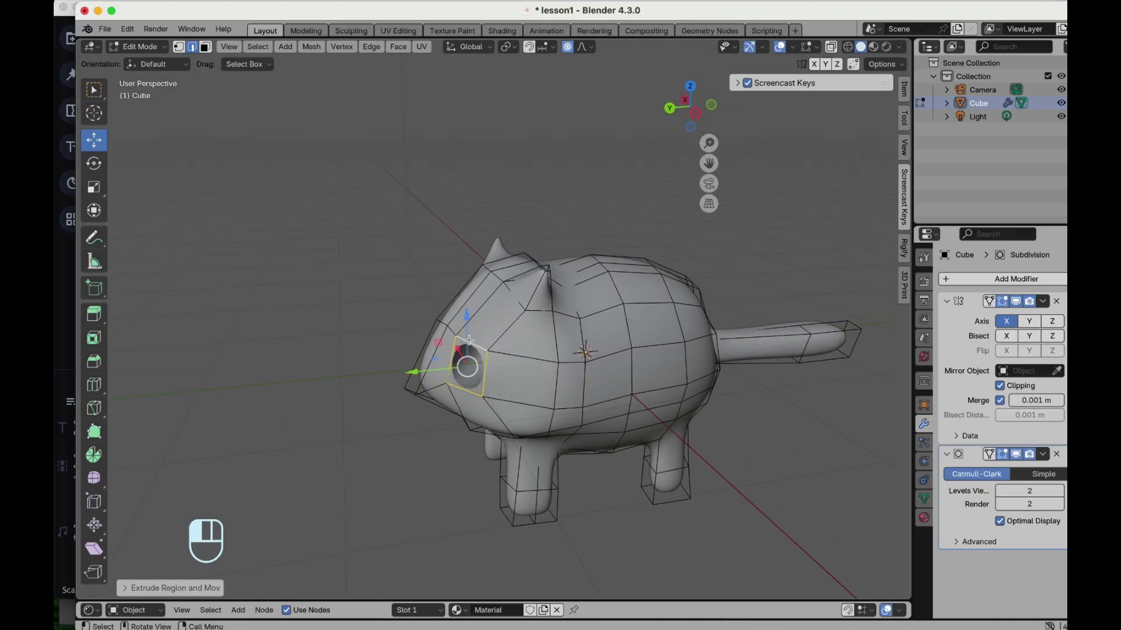
{"action": "left_click", "coordinate": [568, 47]}
{"action": "left_click_drag", "start_coordinate": [416, 376], "coordinate": [457, 373]}
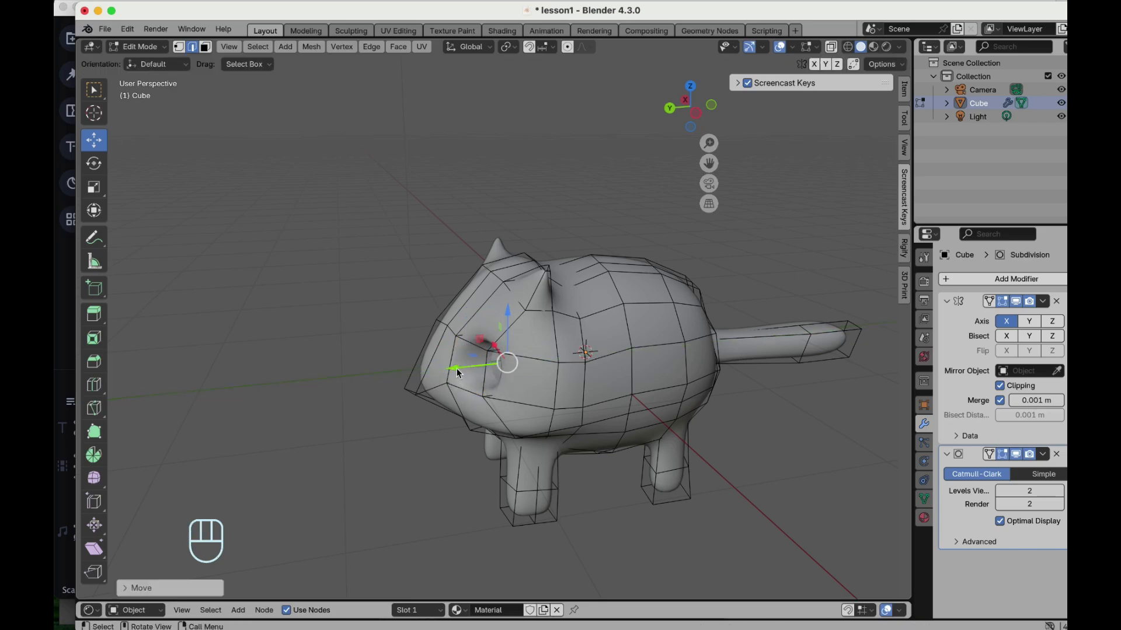
- Switch back to Object Mode and orbit around the finished creature
{"action": "scroll", "coordinate": [457, 369], "scroll_direction": "left", "scroll_amount": 10}
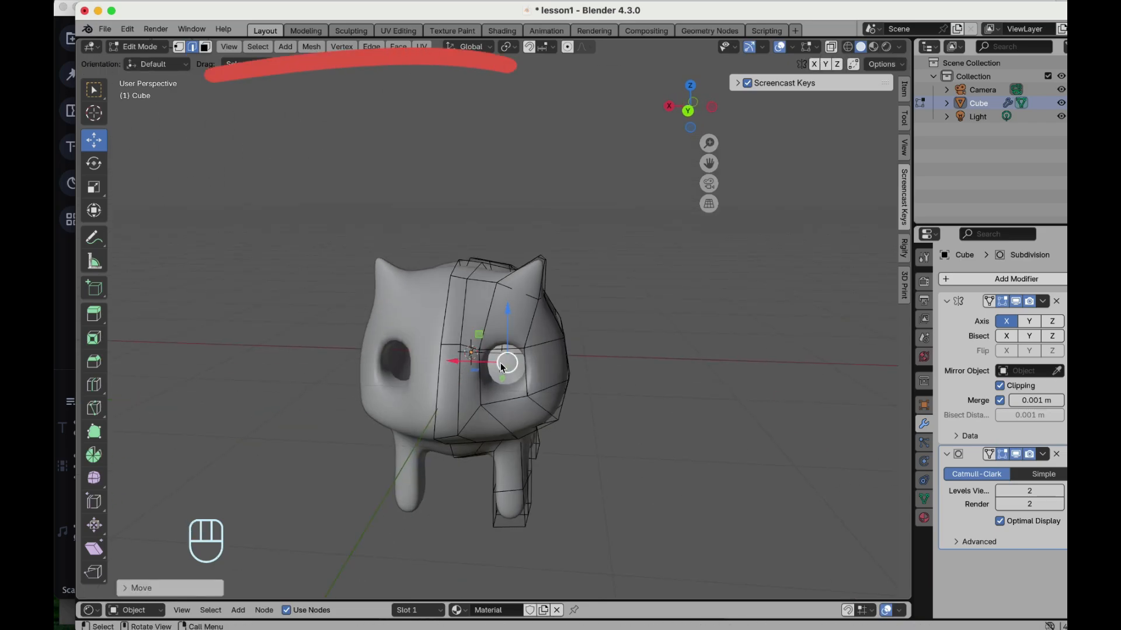
{"action": "scroll", "coordinate": [502, 365], "scroll_direction": "left", "scroll_amount": 5}
{"action": "key", "text": "f"}
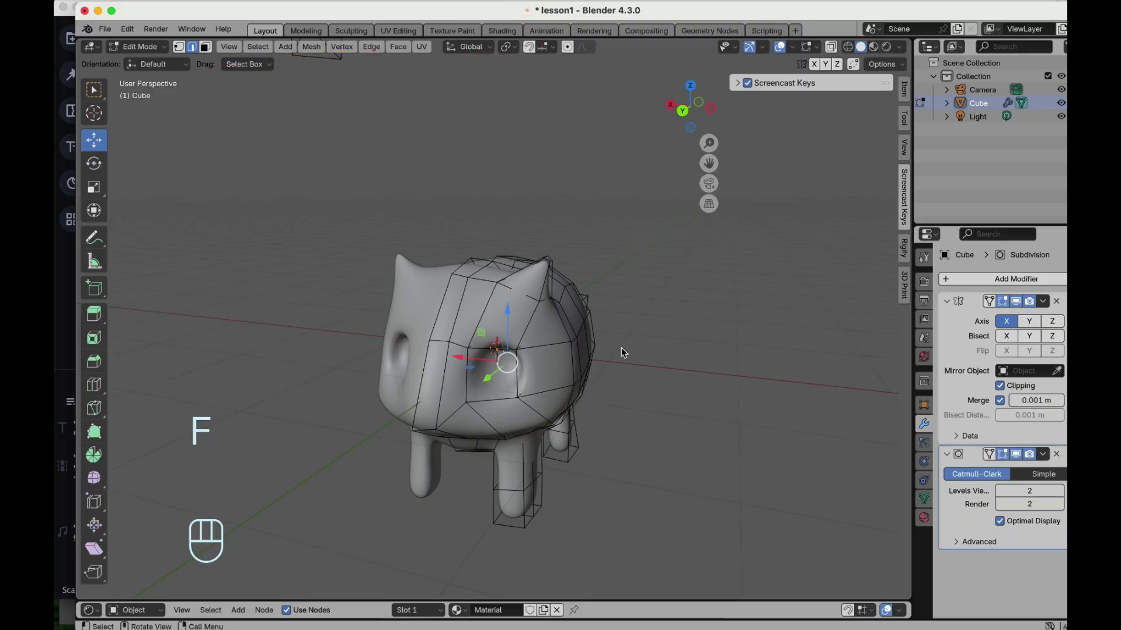
{"action": "scroll", "coordinate": [467, 348], "scroll_direction": "left", "scroll_amount": 5}
{"action": "scroll", "coordinate": [466, 347], "scroll_direction": "left", "scroll_amount": 5}
{"action": "key", "text": "Tab"}
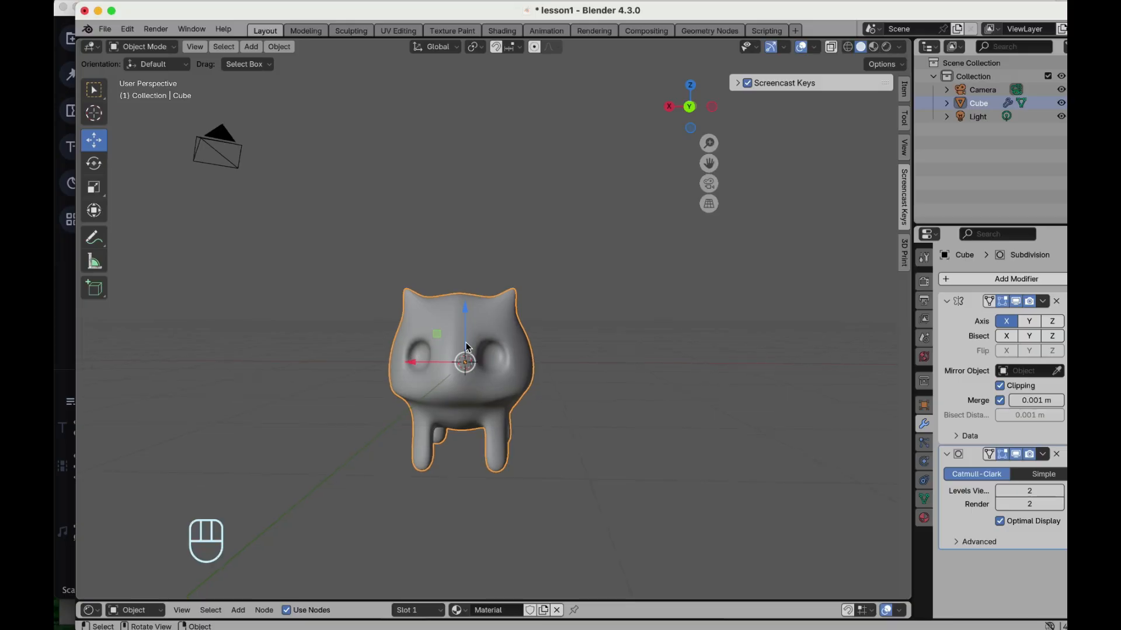
{"action": "scroll", "coordinate": [465, 343], "scroll_direction": "right", "scroll_amount": 8}
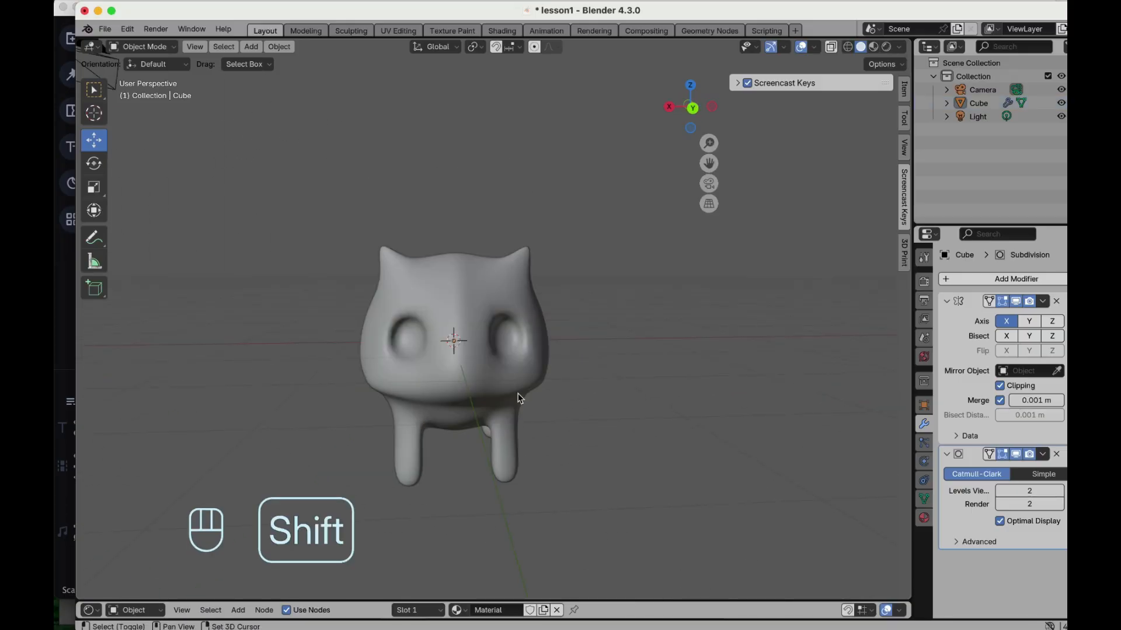
- Add a UV sphere and scale it down to roughly eye size
{"action": "key", "text": "shift+a"}
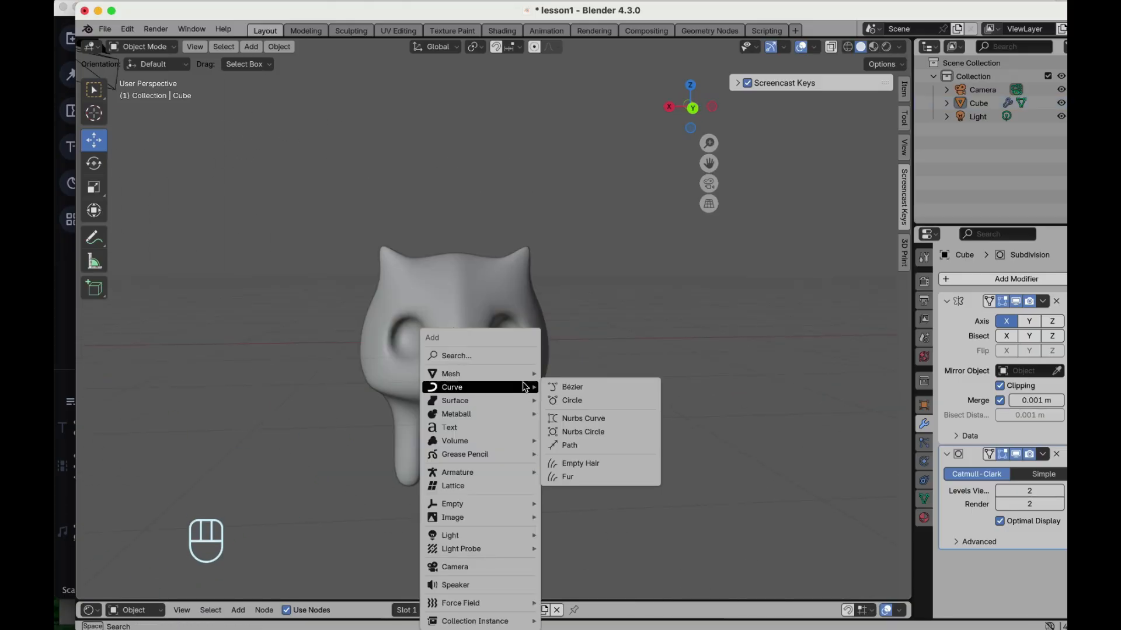
{"action": "mouse_move", "coordinate": [514, 378]}
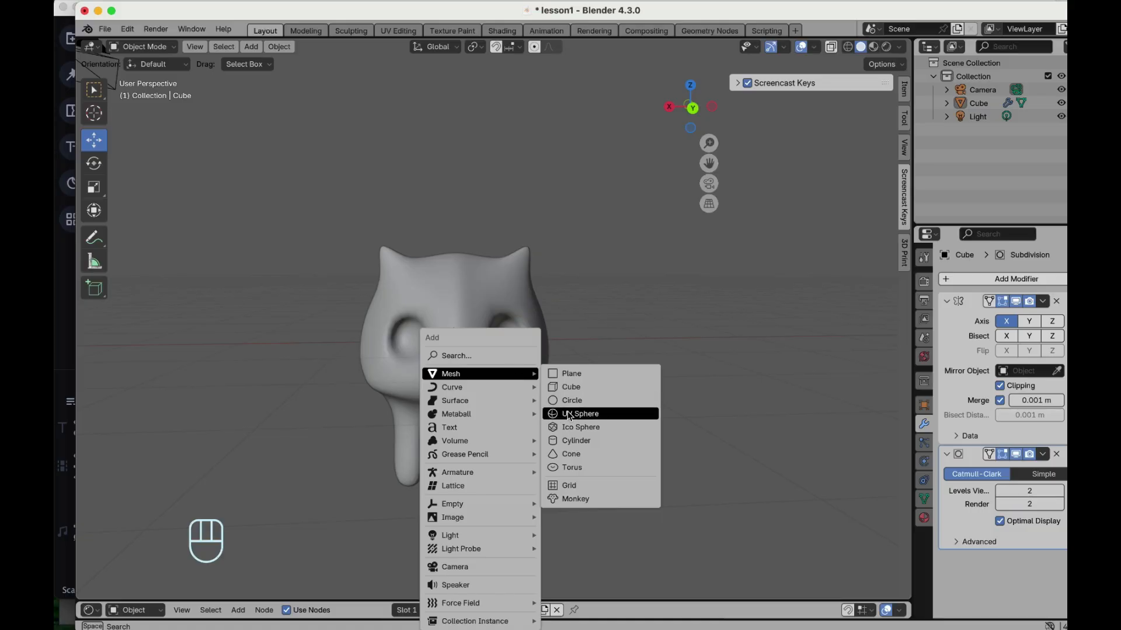
{"action": "left_click", "coordinate": [611, 414]}
{"action": "scroll", "coordinate": [478, 337], "scroll_direction": "left", "scroll_amount": 5}
{"action": "scroll", "coordinate": [477, 337], "scroll_direction": "left", "scroll_amount": 2}
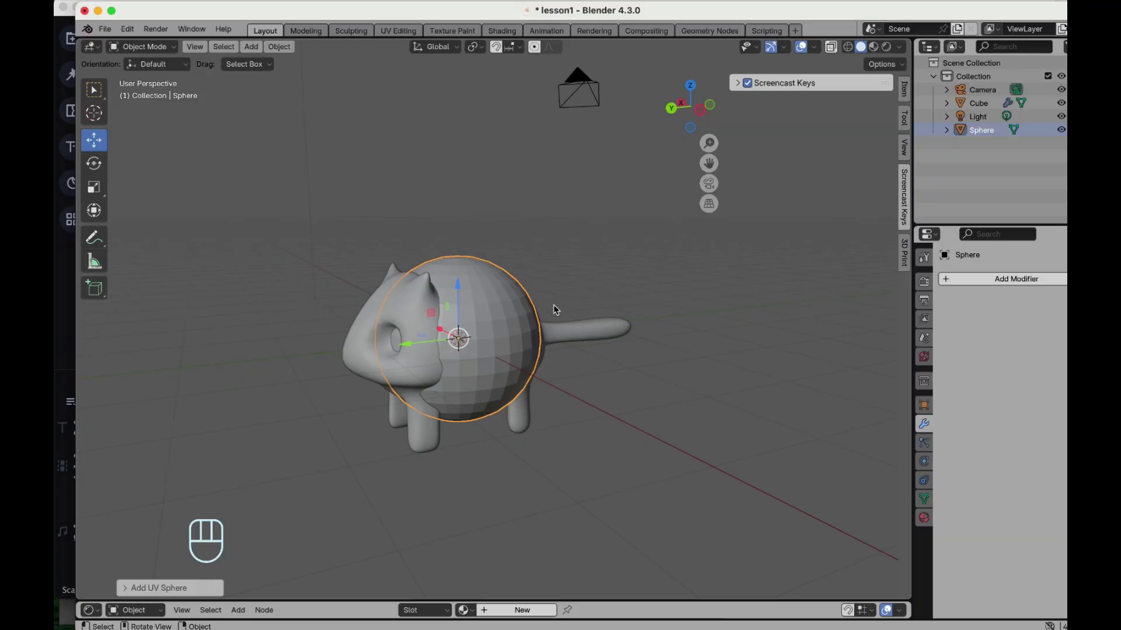
{"action": "key", "text": "s"}
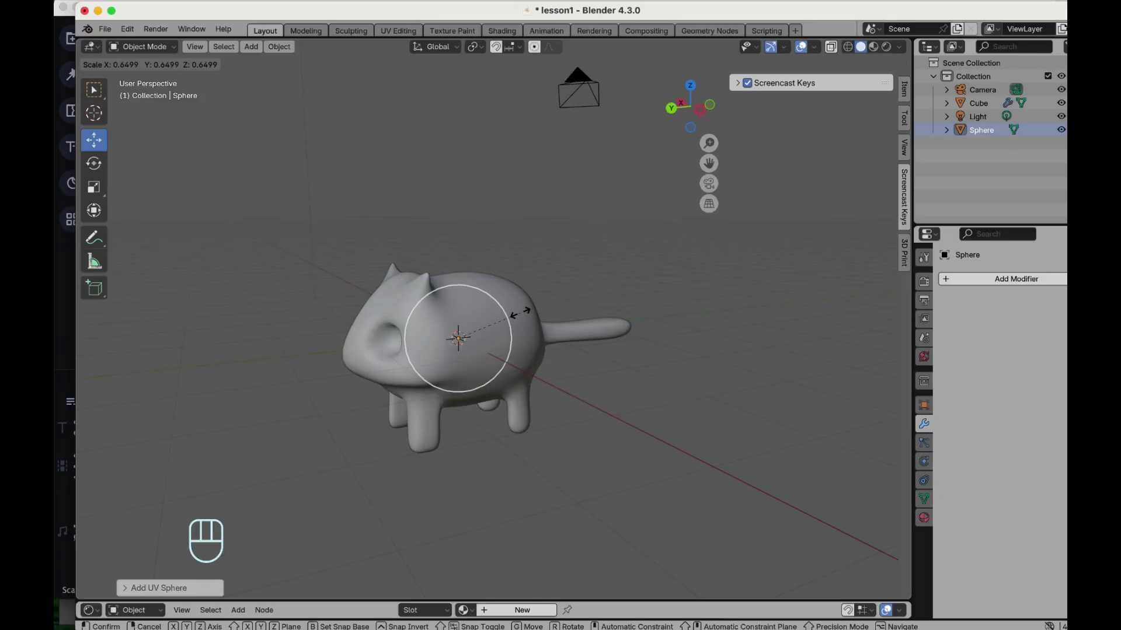
{"action": "left_click", "coordinate": [478, 333]}
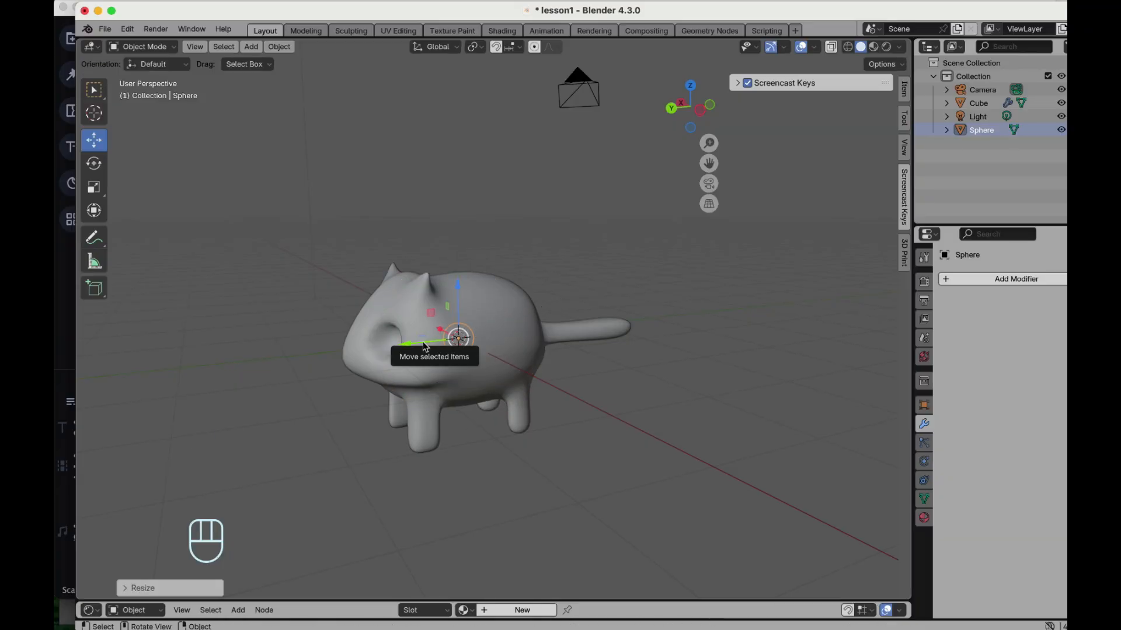
- Move the sphere into one of the head's eye sockets
{"action": "scroll", "coordinate": [488, 332], "scroll_direction": "left", "scroll_amount": 5}
{"action": "left_click_drag", "start_coordinate": [412, 340], "coordinate": [336, 345]}
{"action": "scroll", "coordinate": [295, 342], "scroll_direction": "left", "scroll_amount": 5}
{"action": "left_click_drag", "start_coordinate": [385, 284], "coordinate": [383, 261]}
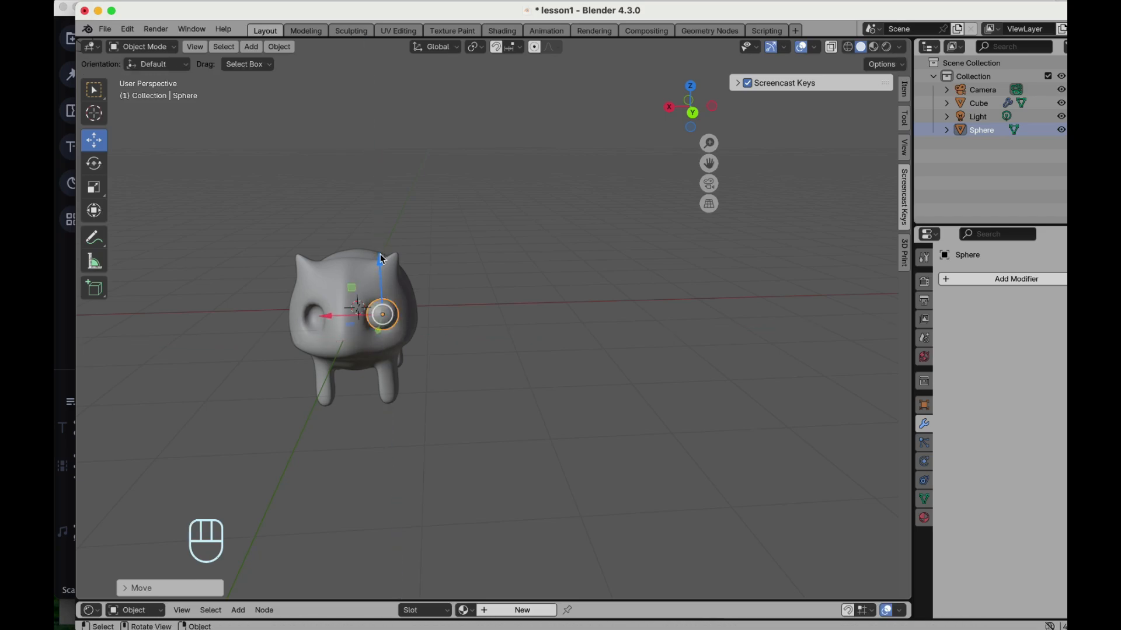
{"action": "scroll", "coordinate": [380, 258], "scroll_direction": "left", "scroll_amount": 6}
{"action": "left_click_drag", "start_coordinate": [320, 316], "coordinate": [361, 313]}
{"action": "left_click_drag", "start_coordinate": [421, 264], "coordinate": [421, 275]}
{"action": "scroll", "coordinate": [421, 275], "scroll_direction": "right", "scroll_amount": 6}
{"action": "left_click_drag", "start_coordinate": [396, 325], "coordinate": [377, 330]}
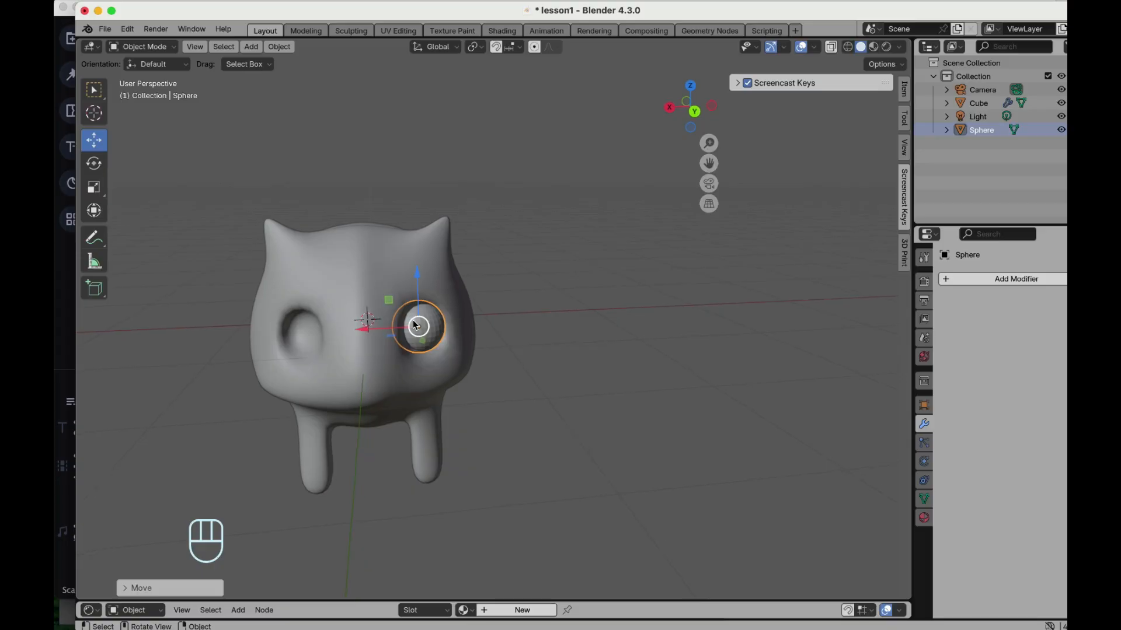
- Scale the eye sphere slightly smaller and shade it smooth
{"action": "scroll", "coordinate": [415, 325], "scroll_direction": "right", "scroll_amount": 6}
{"action": "key", "text": "s"}
{"action": "left_click", "coordinate": [507, 264]}
{"action": "scroll", "coordinate": [507, 263], "scroll_direction": "left", "scroll_amount": 6}
{"action": "scroll", "coordinate": [506, 265], "scroll_direction": "left", "scroll_amount": 2}
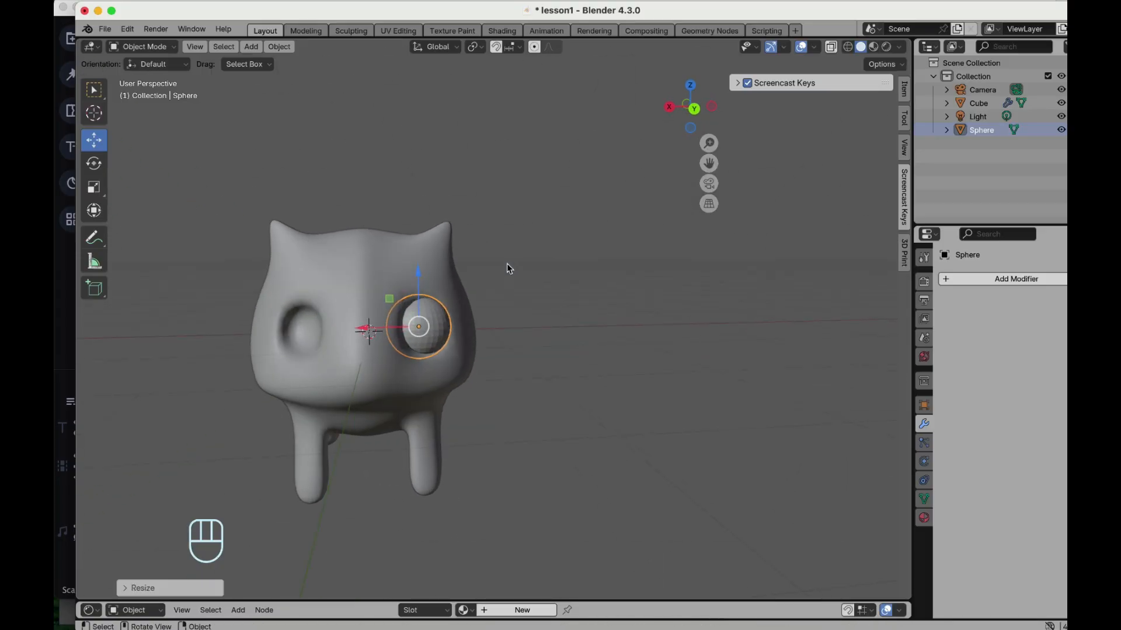
{"action": "right_click", "coordinate": [434, 318]}
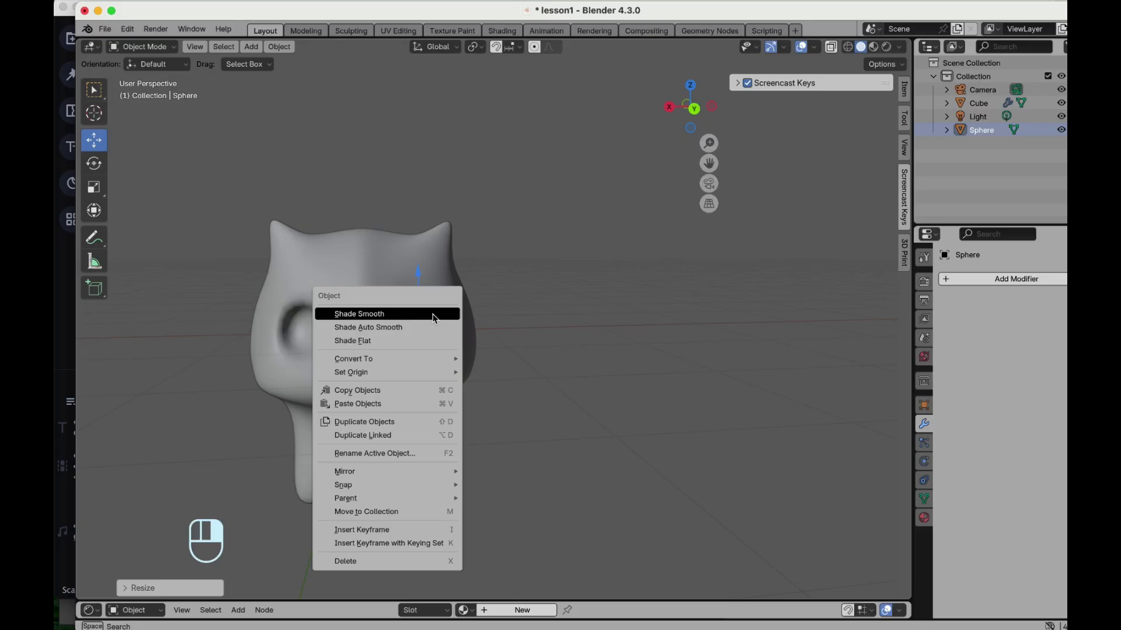
{"action": "left_click", "coordinate": [433, 314]}
- Select the eye sphere together with the body and join it into the body mesh
{"action": "scroll", "coordinate": [433, 320], "scroll_direction": "right", "scroll_amount": 8}
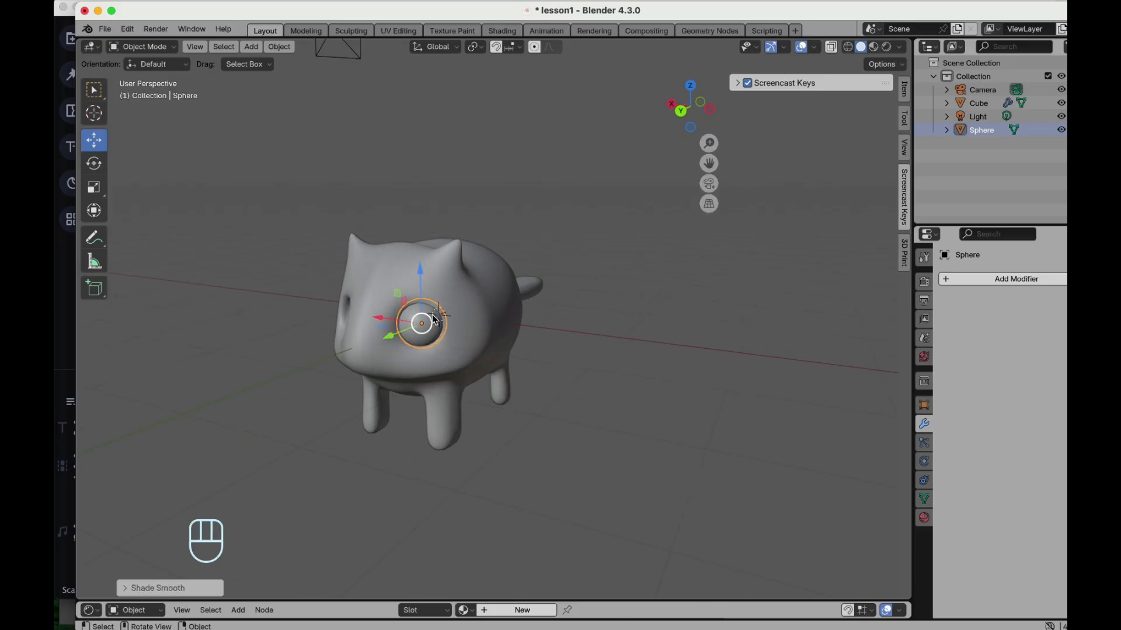
{"action": "scroll", "coordinate": [433, 320], "scroll_direction": "left", "scroll_amount": 8}
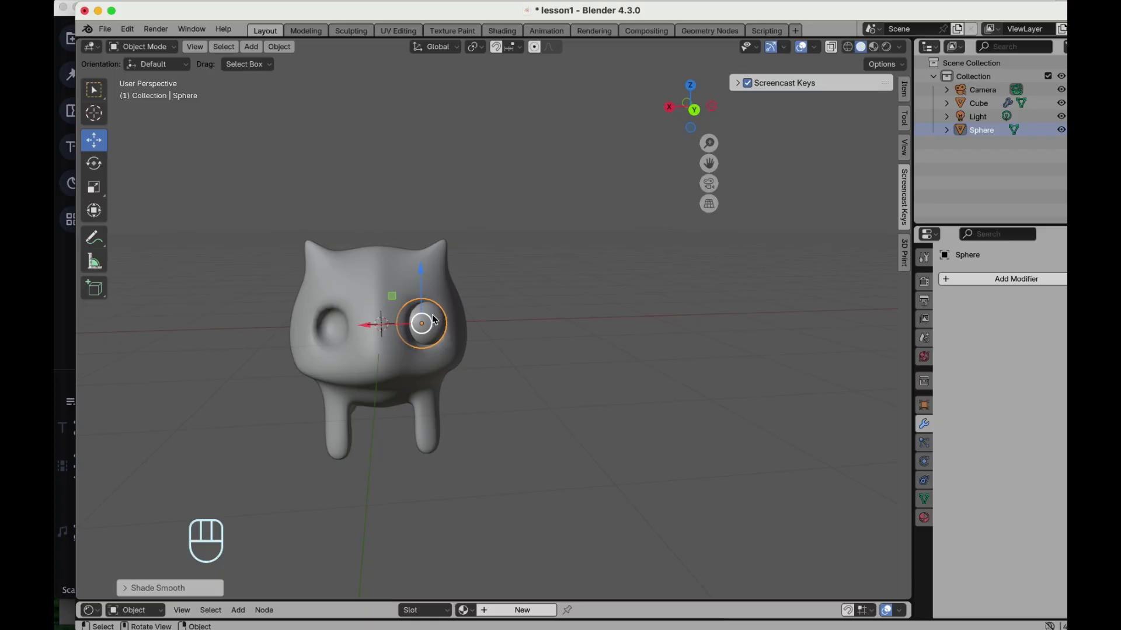
{"action": "left_click", "coordinate": [522, 289]}
{"action": "scroll", "coordinate": [312, 314], "scroll_direction": "up", "scroll_amount": 3}
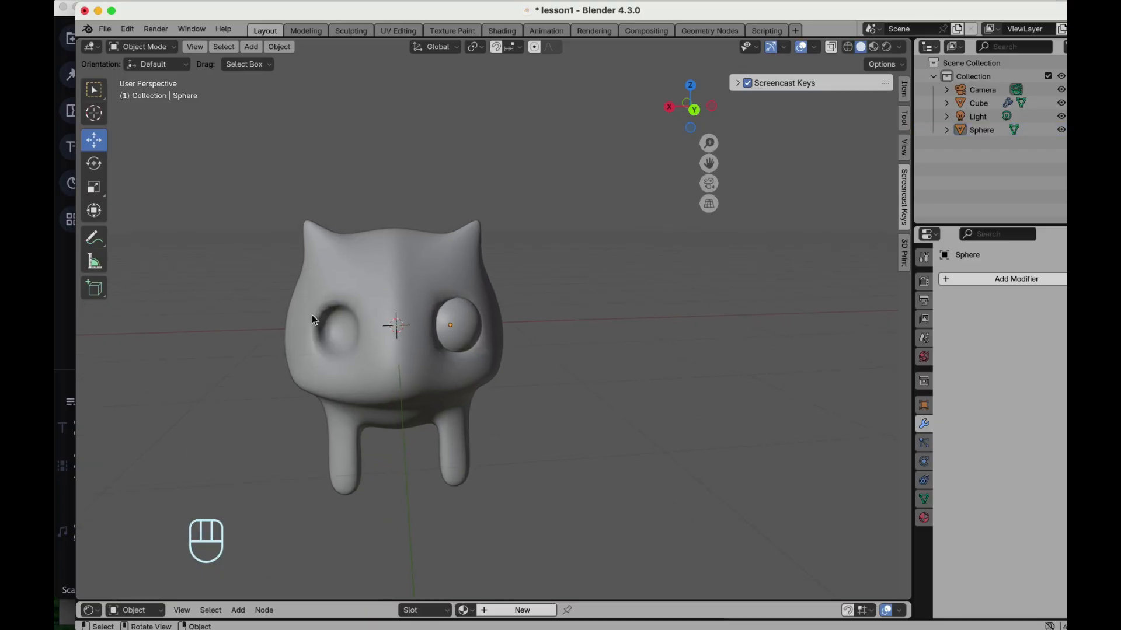
{"action": "scroll", "coordinate": [312, 314], "scroll_direction": "right", "scroll_amount": 3}
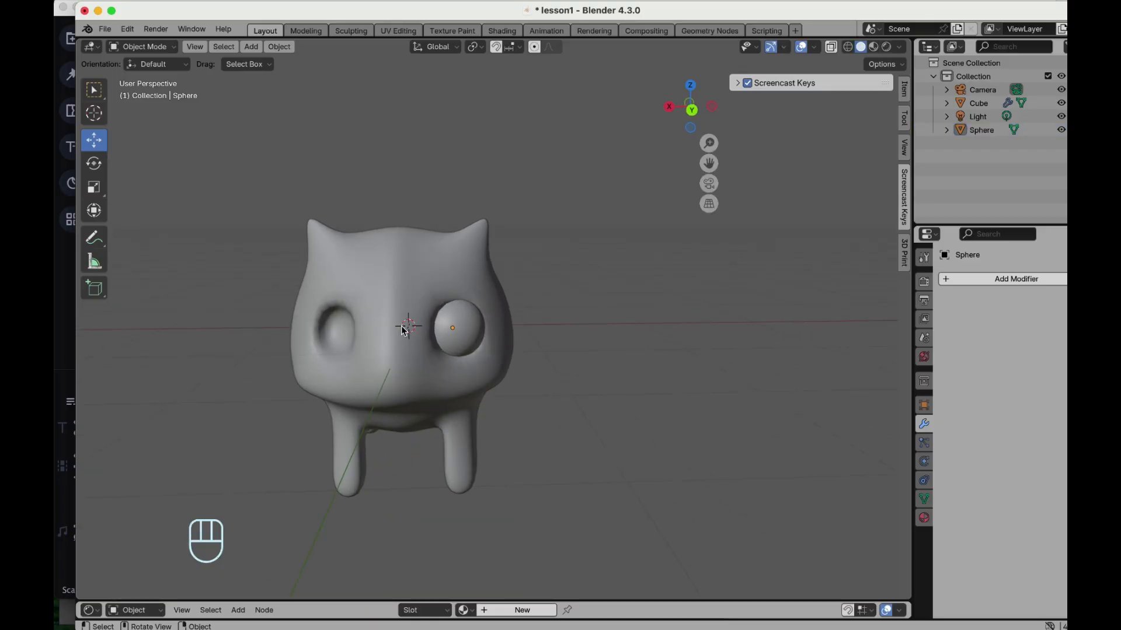
{"action": "scroll", "coordinate": [457, 339], "scroll_direction": "right", "scroll_amount": 5}
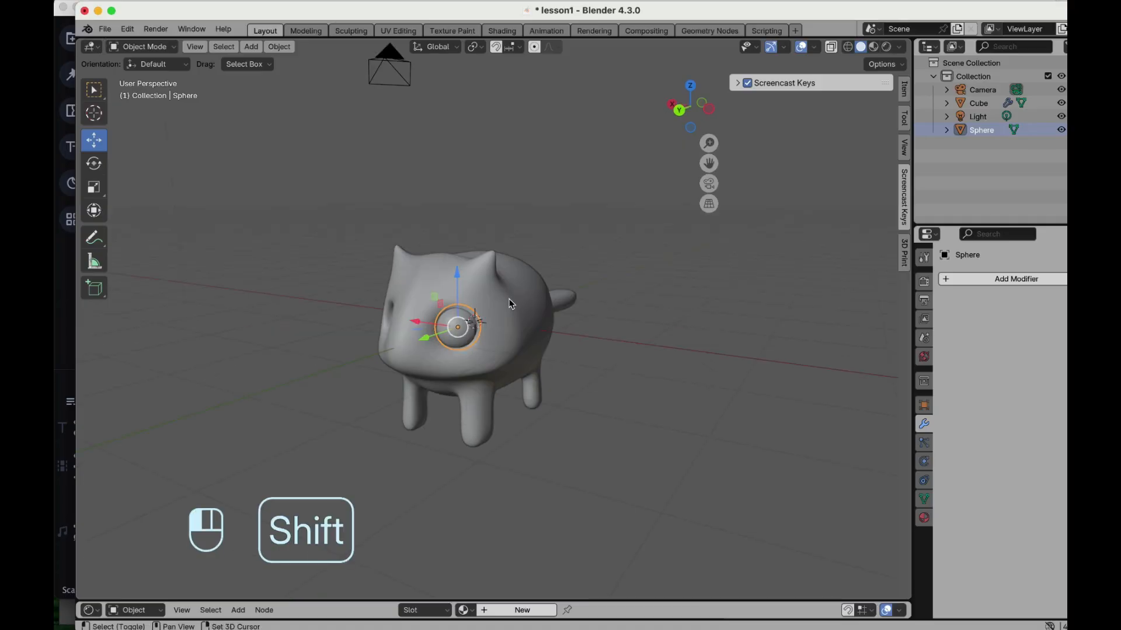
{"action": "left_click", "coordinate": [510, 303], "text": "shift"}
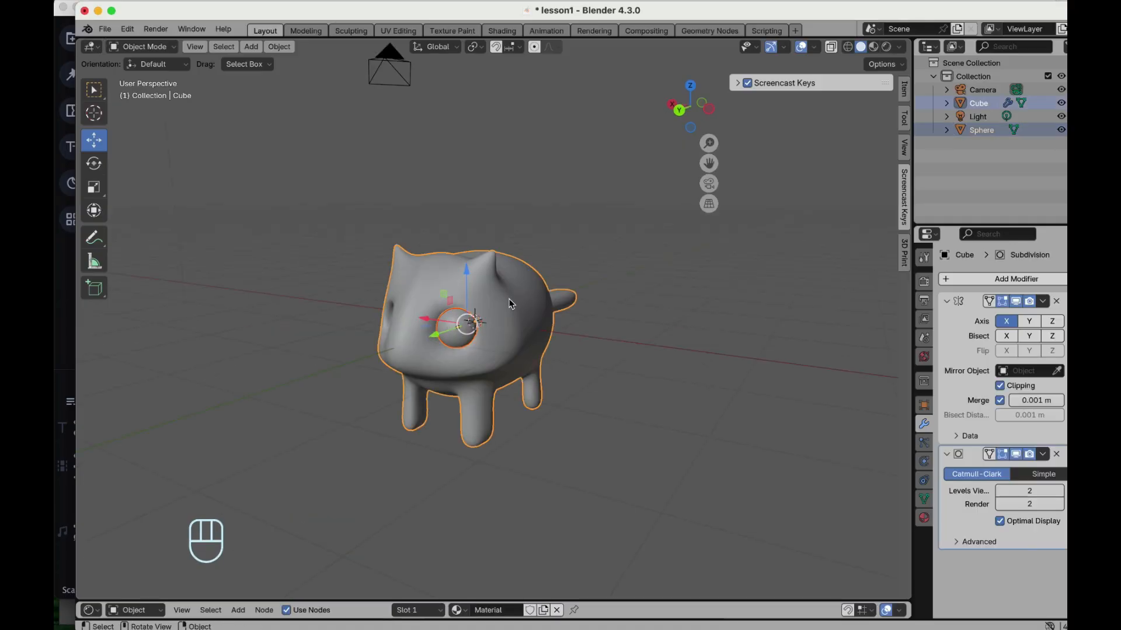
{"action": "key", "text": "super+j"}
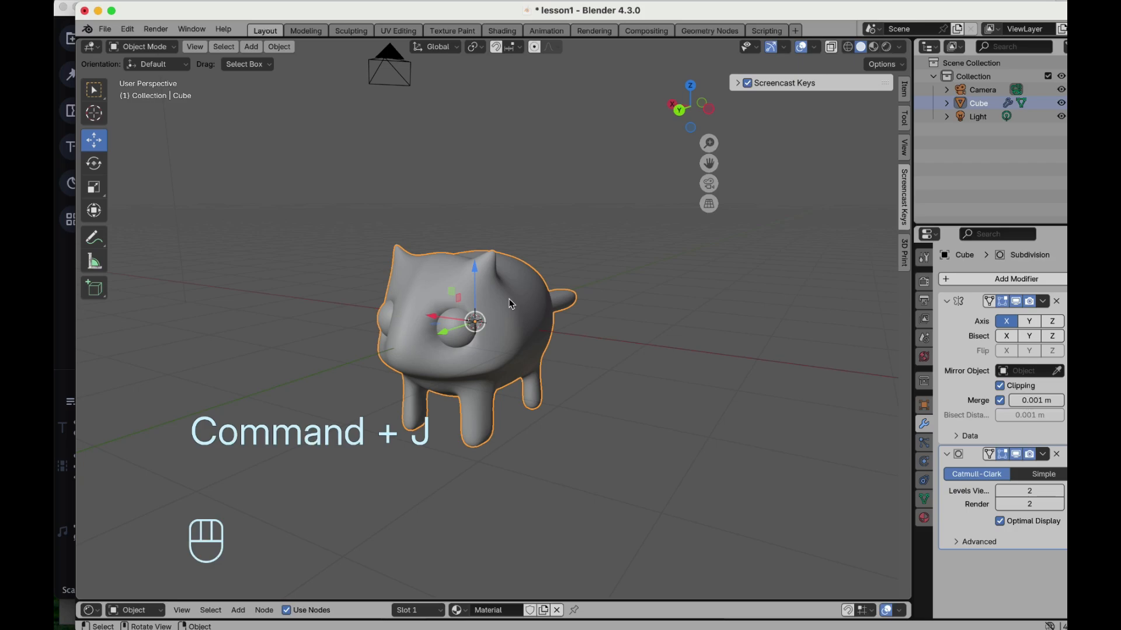
- In Edit Mode on the body, select everything and separate the mesh by loose parts
{"action": "scroll", "coordinate": [510, 303], "scroll_direction": "left", "scroll_amount": 2}
{"action": "scroll", "coordinate": [510, 303], "scroll_direction": "left", "scroll_amount": 3}
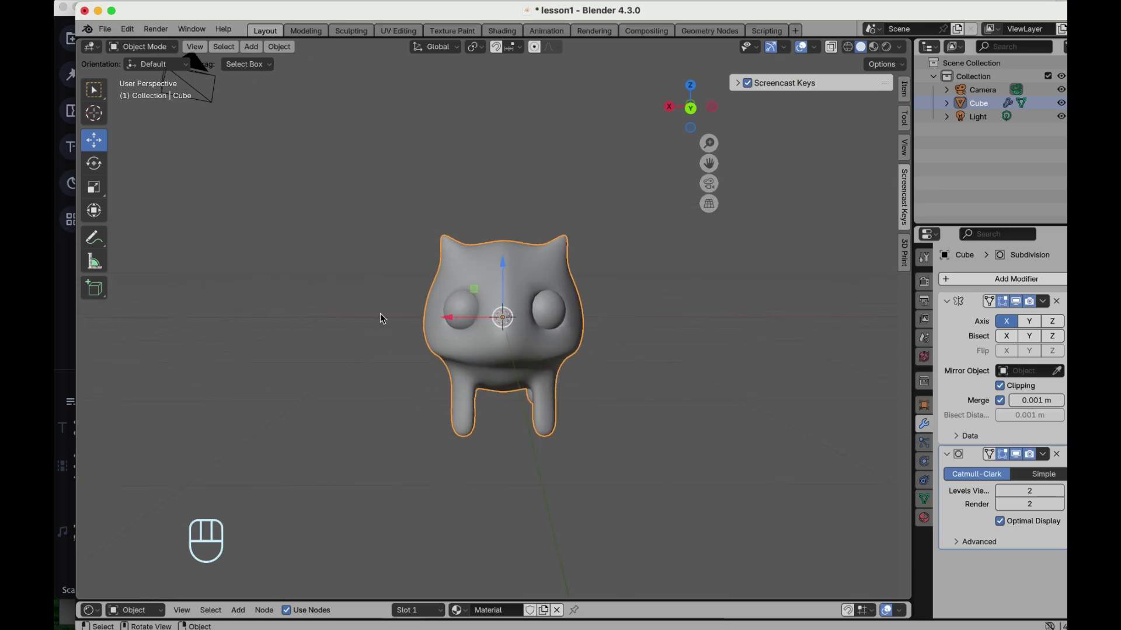
{"action": "left_click", "coordinate": [380, 315]}
{"action": "scroll", "coordinate": [380, 314], "scroll_direction": "down", "scroll_amount": 2}
{"action": "scroll", "coordinate": [521, 302], "scroll_direction": "up", "scroll_amount": 3}
{"action": "scroll", "coordinate": [520, 302], "scroll_direction": "right", "scroll_amount": 3}
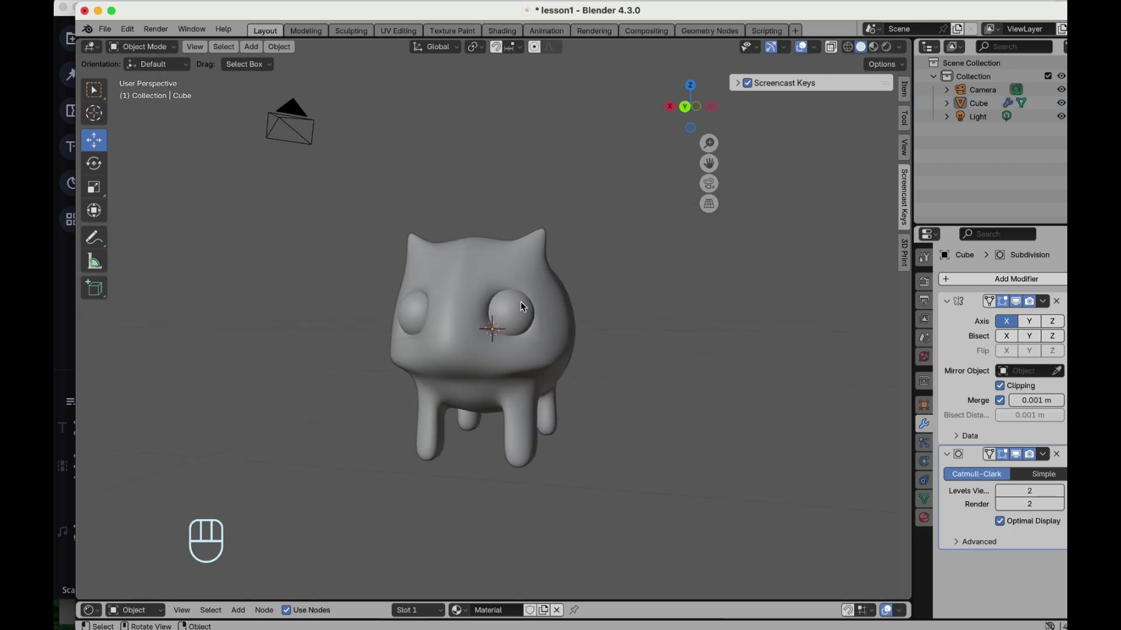
{"action": "scroll", "coordinate": [522, 306], "scroll_direction": "right", "scroll_amount": 5}
{"action": "scroll", "coordinate": [521, 306], "scroll_direction": "left", "scroll_amount": 6}
{"action": "scroll", "coordinate": [521, 306], "scroll_direction": "left", "scroll_amount": 1}
{"action": "scroll", "coordinate": [466, 261], "scroll_direction": "down", "scroll_amount": 2}
{"action": "scroll", "coordinate": [466, 262], "scroll_direction": "right", "scroll_amount": 4}
{"action": "left_click", "coordinate": [467, 264]}
{"action": "scroll", "coordinate": [447, 292], "scroll_direction": "left", "scroll_amount": 2}
{"action": "key", "text": "Tab"}
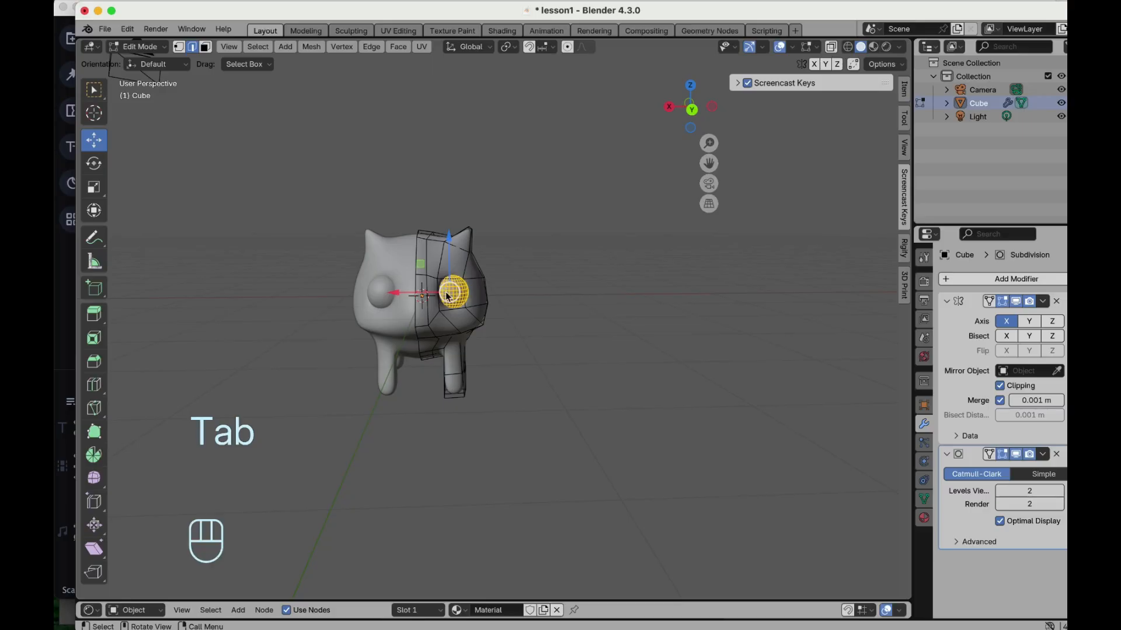
{"action": "key", "text": "a"}
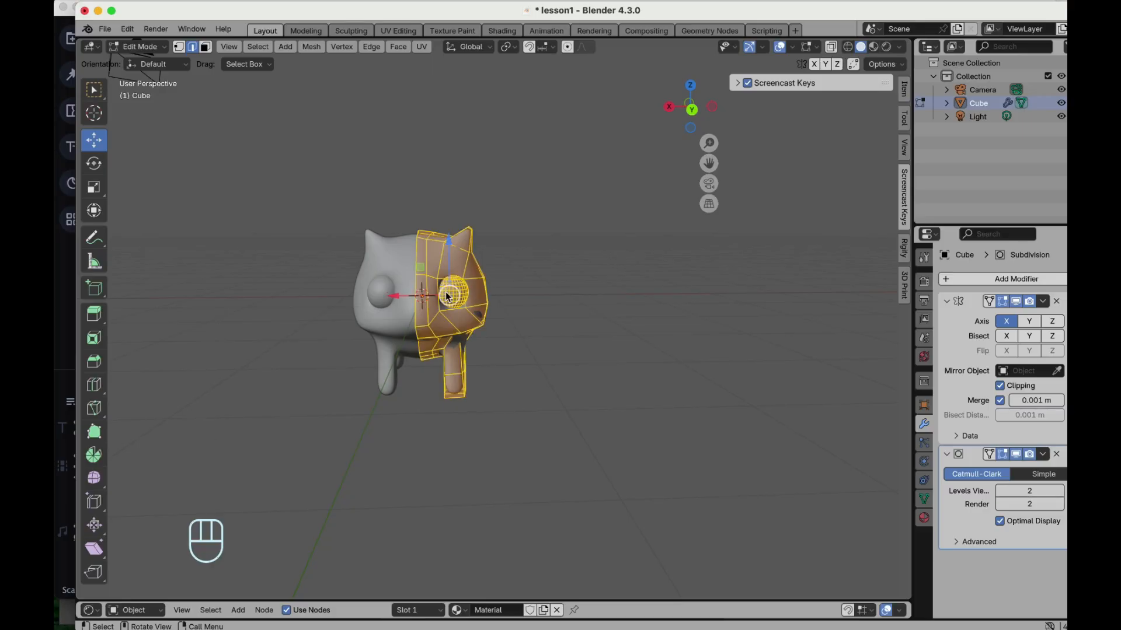
{"action": "key", "text": "p"}
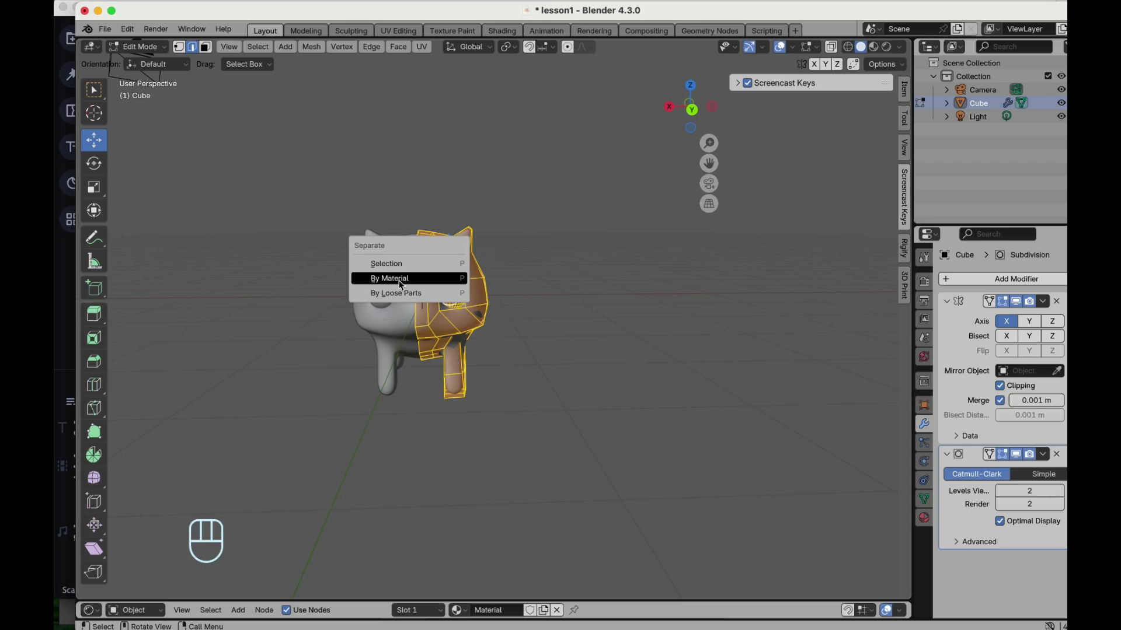
{"action": "left_click", "coordinate": [423, 293]}
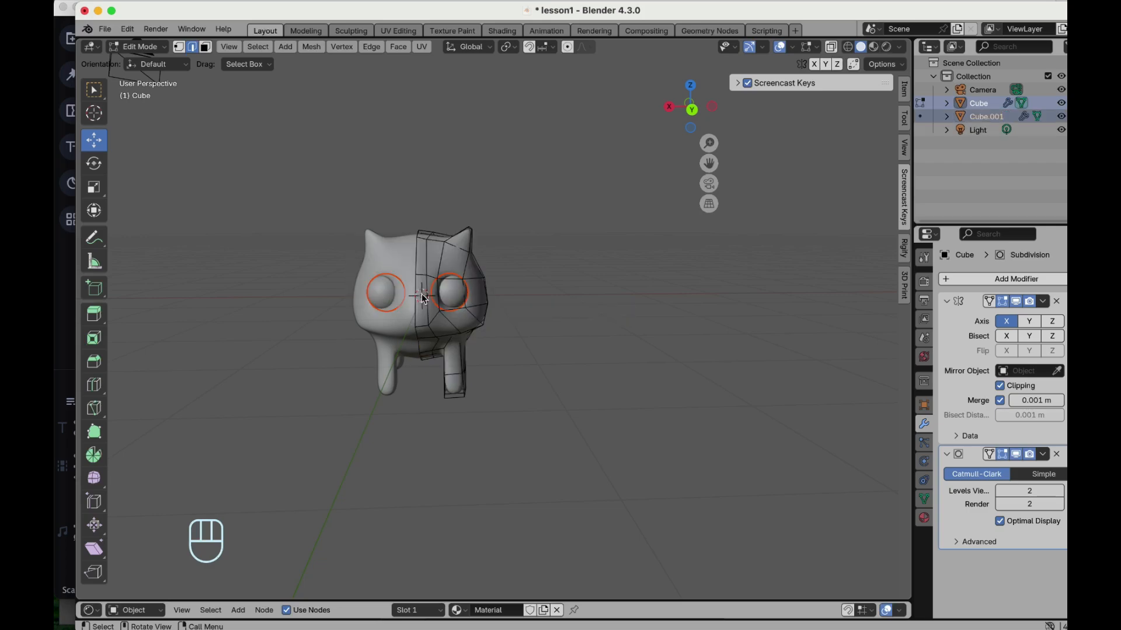
- Return to Object Mode and select the separated eyes object
{"action": "key", "text": "Tab"}
{"action": "left_click", "coordinate": [497, 309]}
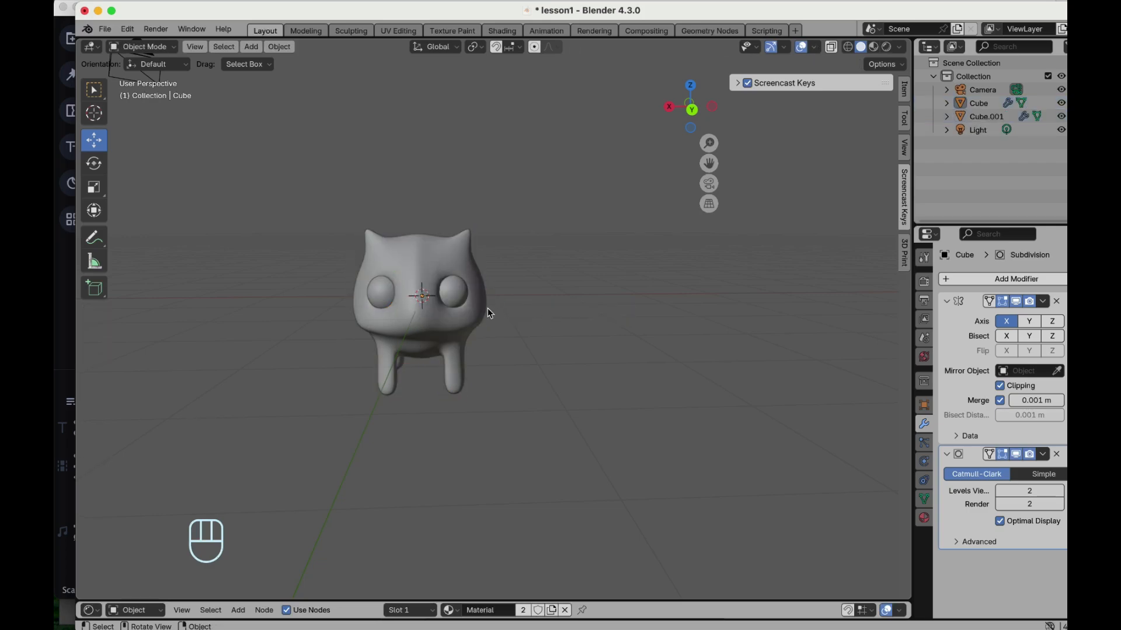
{"action": "left_click", "coordinate": [456, 300]}
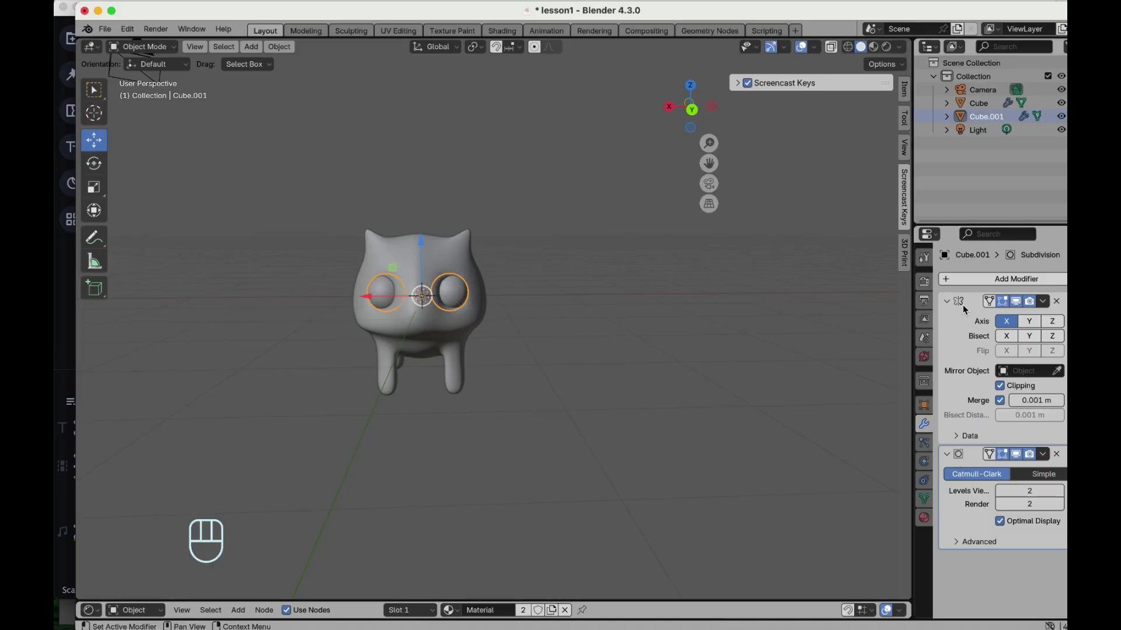
{"action": "left_click", "coordinate": [445, 272]}
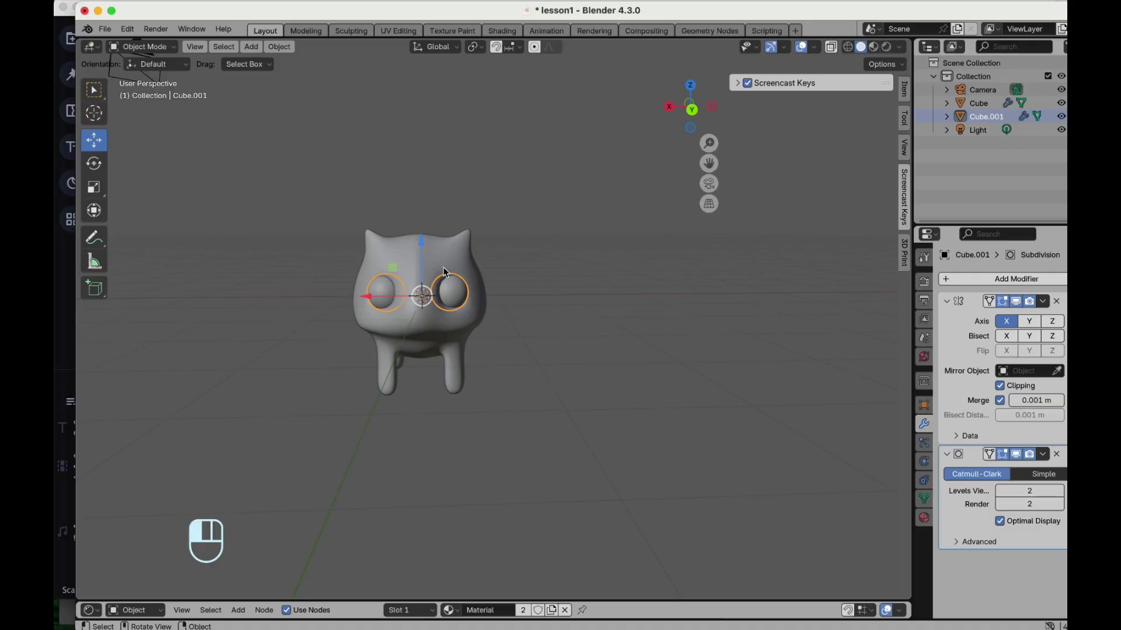
- Orbit around the creature to examine the eyes and overall shape
{"action": "scroll", "coordinate": [444, 272], "scroll_direction": "right", "scroll_amount": 10}
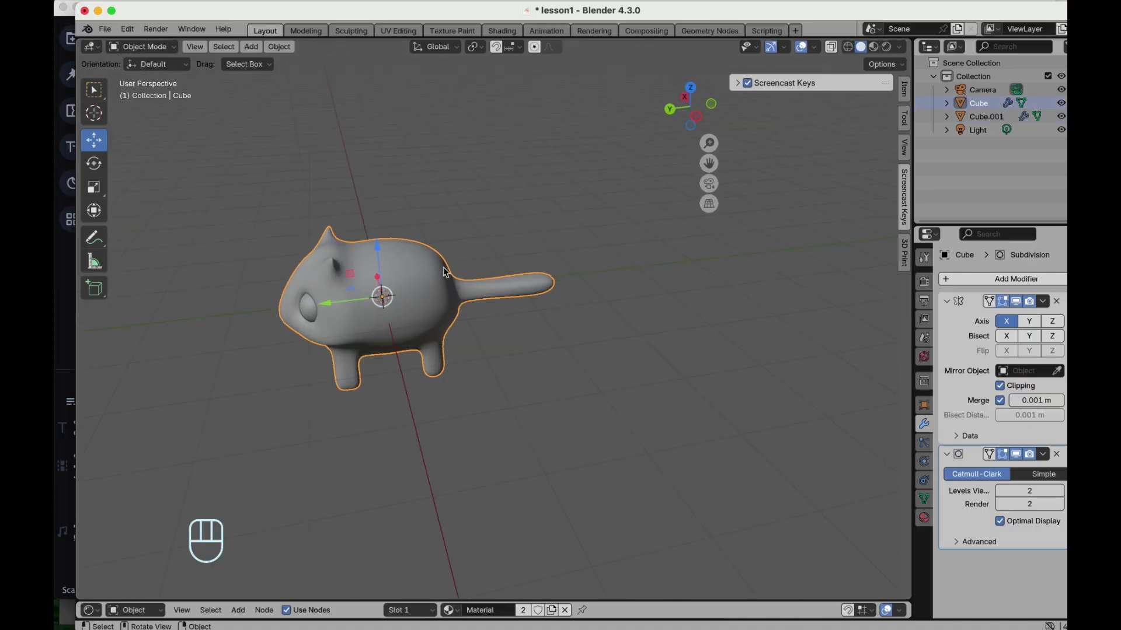
{"action": "scroll", "coordinate": [444, 272], "scroll_direction": "left", "scroll_amount": 10}
{"action": "left_click", "coordinate": [520, 355]}
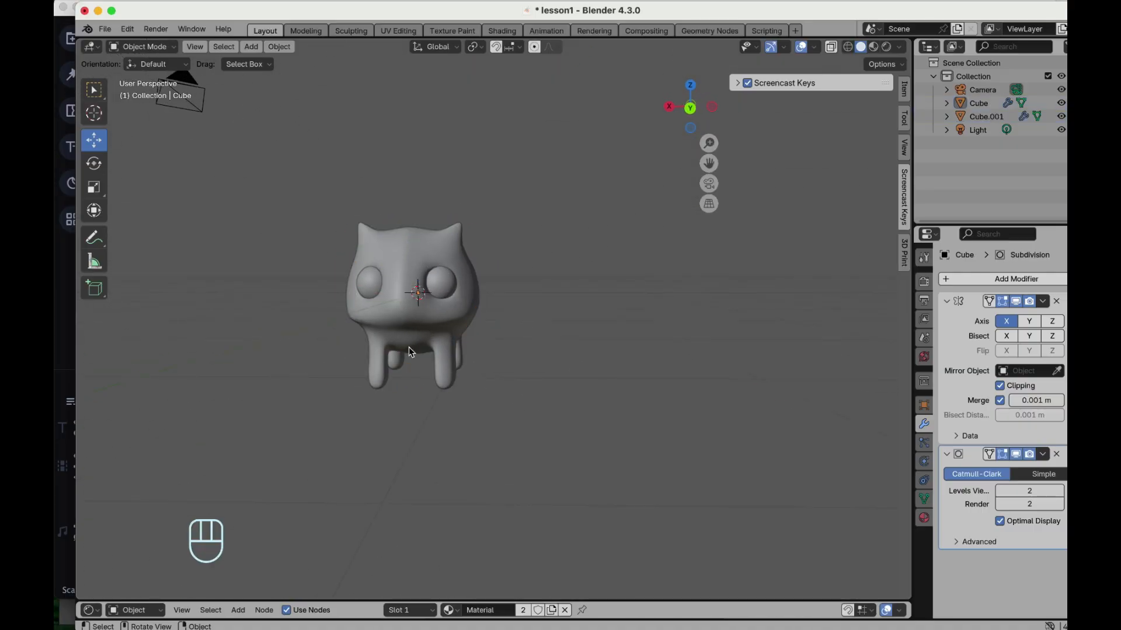
{"action": "scroll", "coordinate": [485, 247], "scroll_direction": "right", "scroll_amount": 10}
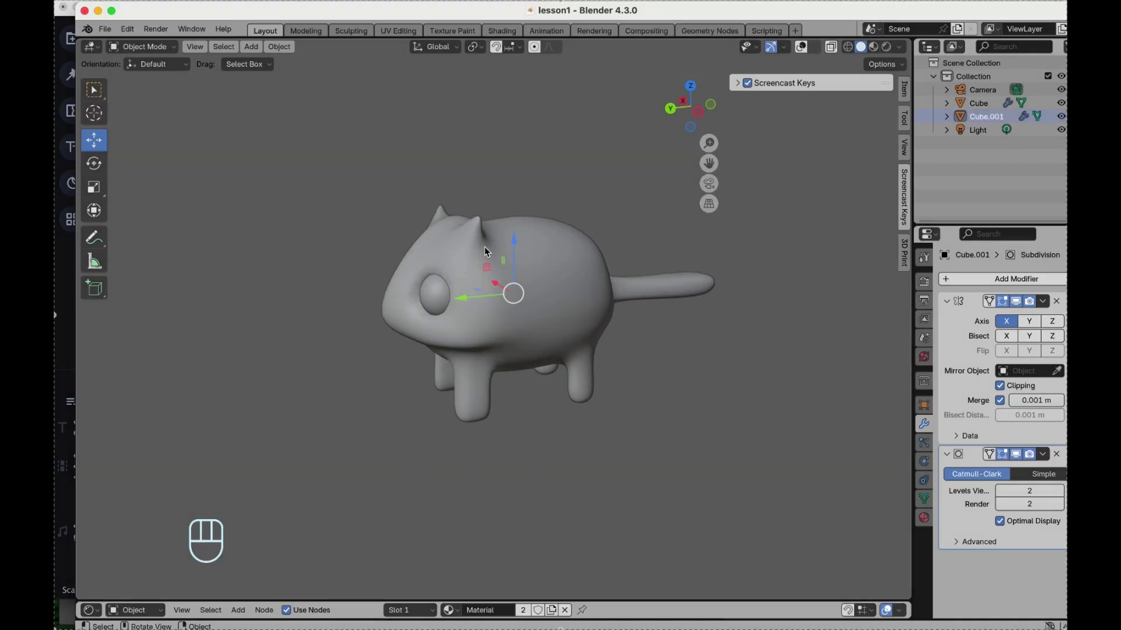
{"action": "scroll", "coordinate": [484, 247], "scroll_direction": "left", "scroll_amount": 10}
{"action": "scroll", "coordinate": [484, 252], "scroll_direction": "right", "scroll_amount": 15}
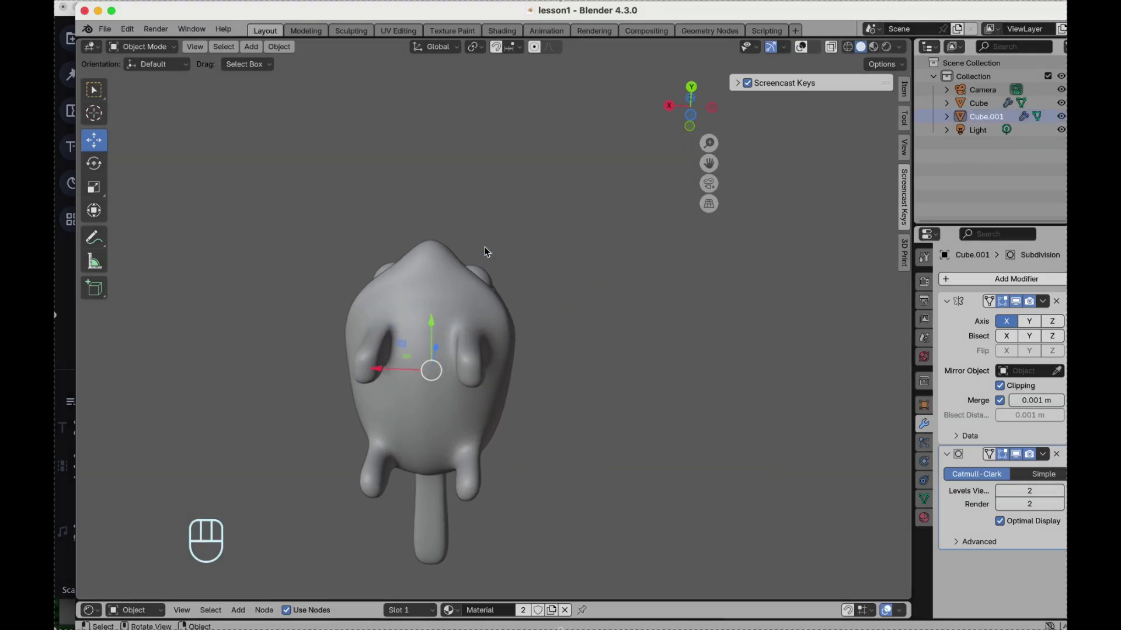
{"action": "scroll", "coordinate": [485, 252], "scroll_direction": "right", "scroll_amount": 15}
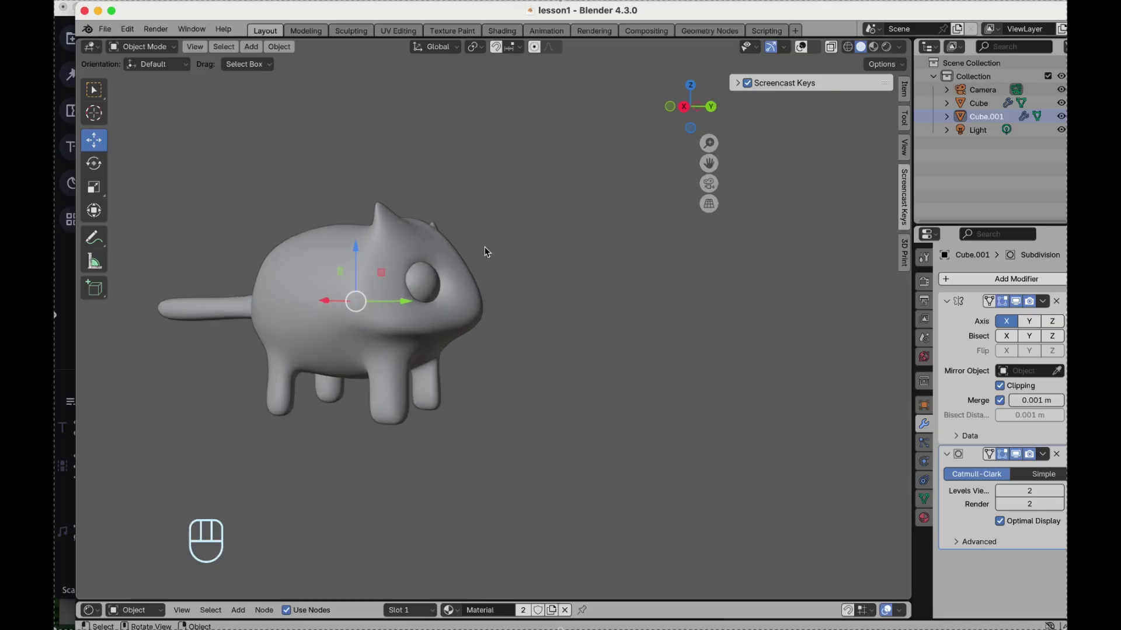
{"action": "scroll", "coordinate": [485, 252], "scroll_direction": "right", "scroll_amount": 15}
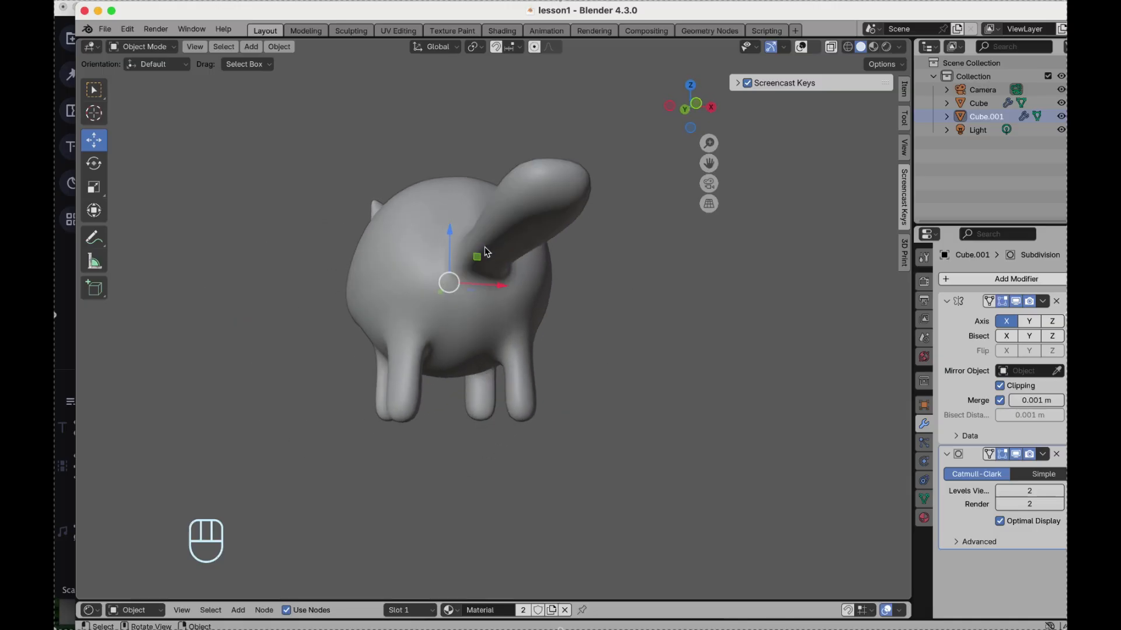
{"action": "scroll", "coordinate": [485, 252], "scroll_direction": "right", "scroll_amount": 15}
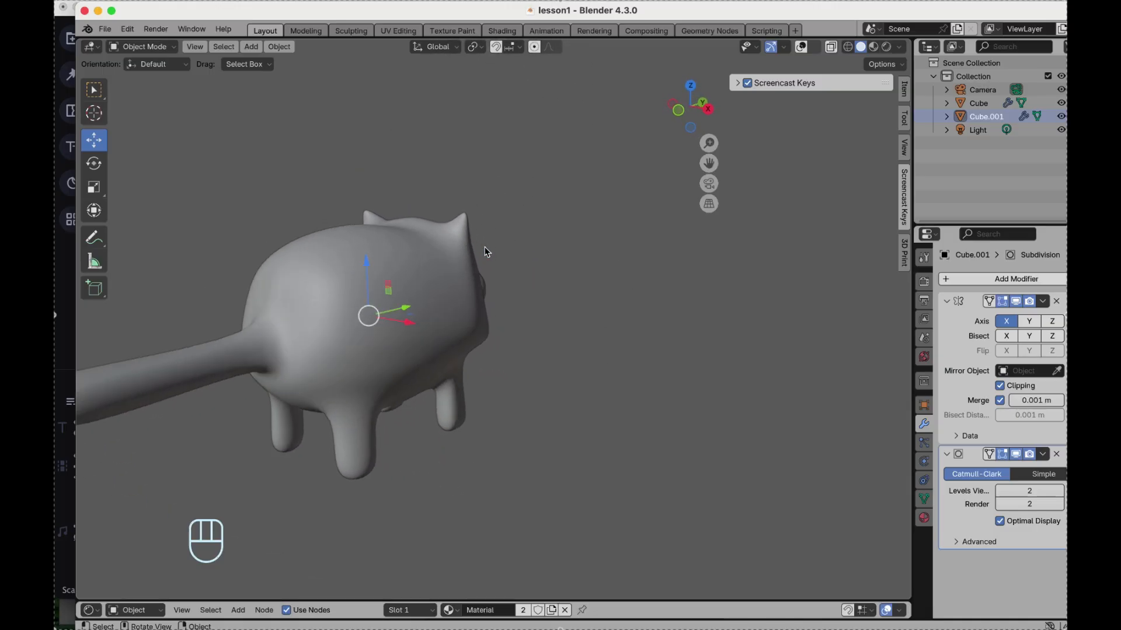
{"action": "scroll", "coordinate": [484, 252], "scroll_direction": "right", "scroll_amount": 15}
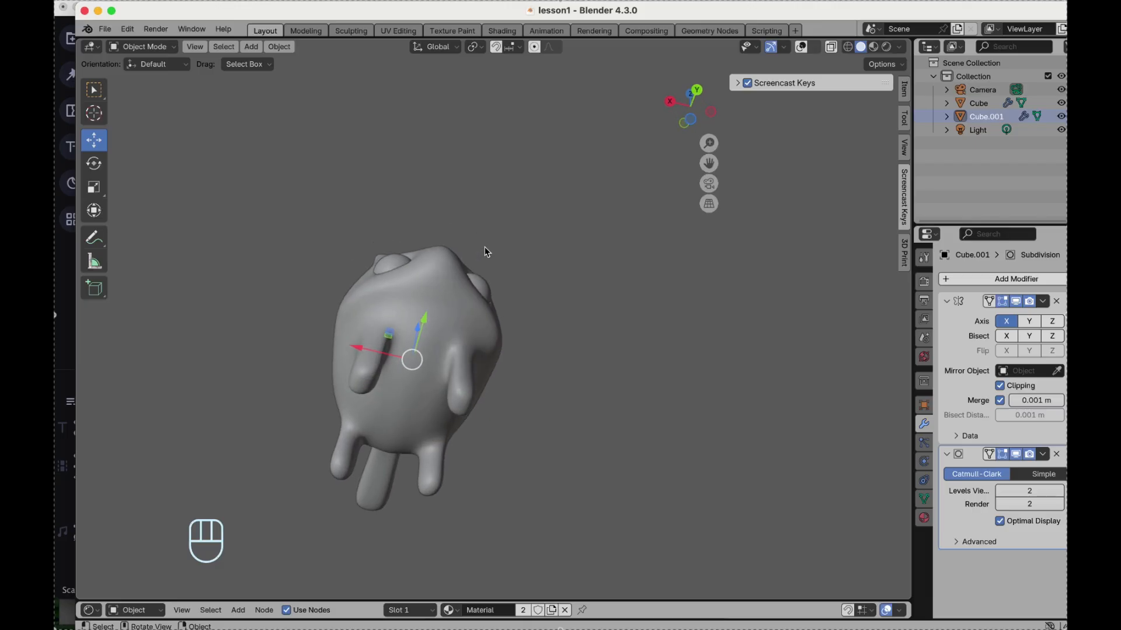